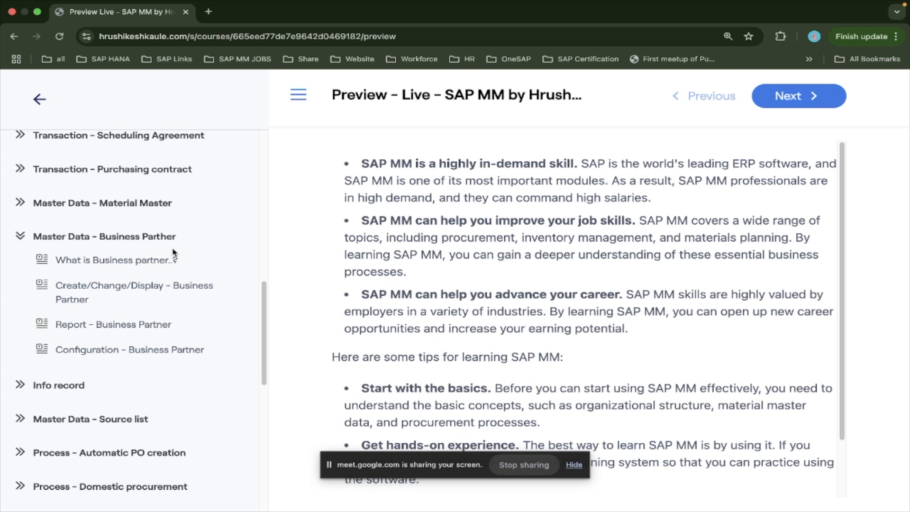
Open the "What is Business partner..?" lesson under Master Data – Business Partner and read through its text.
{"action": "left_click", "coordinate": [138, 264]}
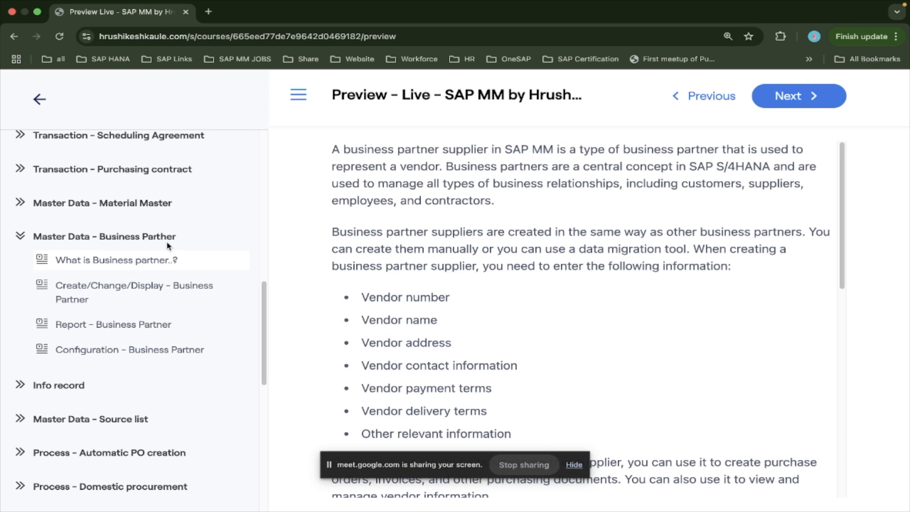
{"action": "key", "text": "ctrl+Left"}
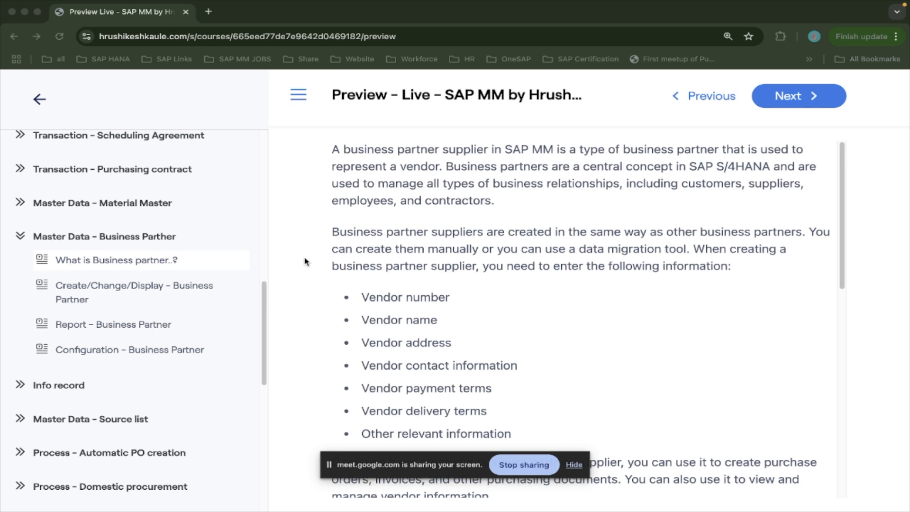
{"action": "left_click", "coordinate": [160, 267]}
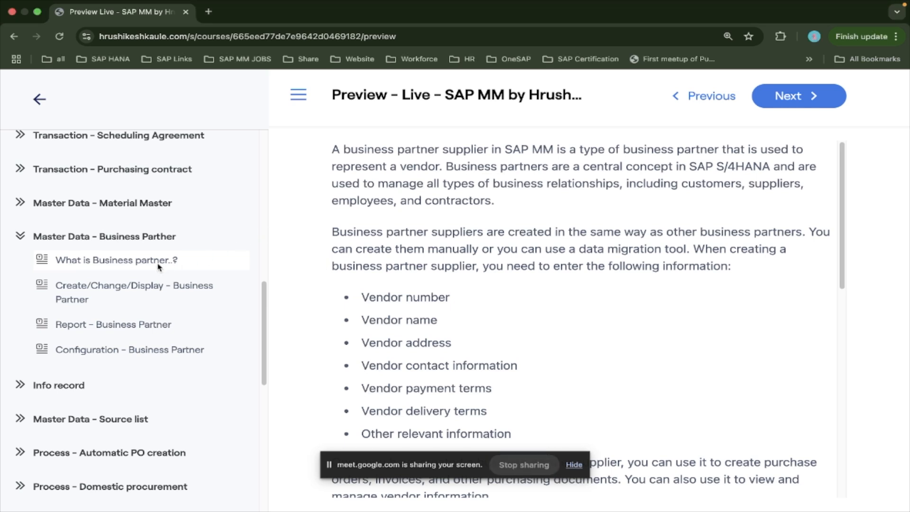
{"action": "scroll", "coordinate": [454, 297], "scroll_direction": "down", "scroll_amount": 1}
{"action": "scroll", "coordinate": [453, 297], "scroll_direction": "down", "scroll_amount": 4}
{"action": "scroll", "coordinate": [454, 297], "scroll_direction": "down", "scroll_amount": 4}
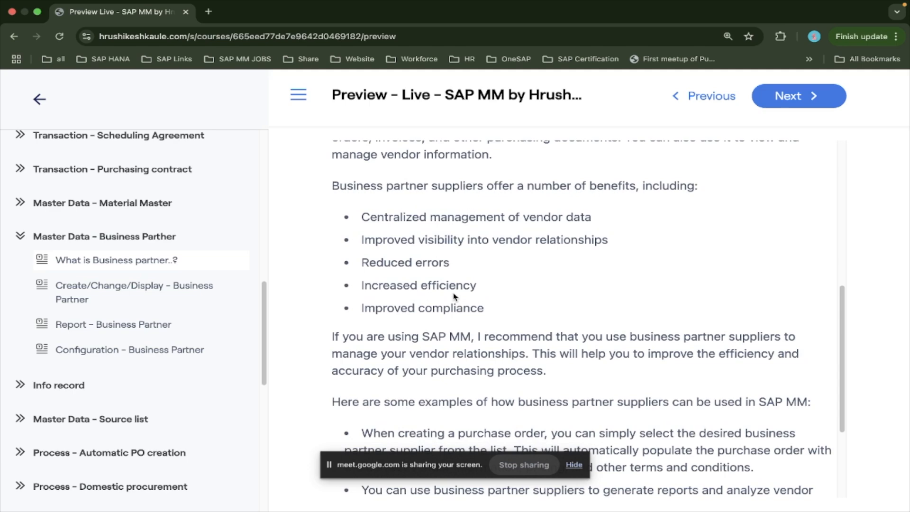
{"action": "scroll", "coordinate": [454, 297], "scroll_direction": "down", "scroll_amount": 4}
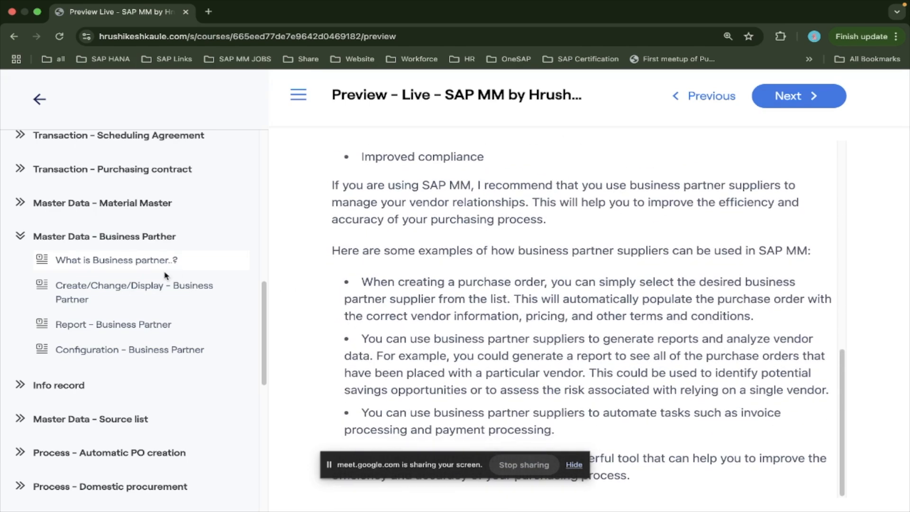
Open the "Create/Change/Display – Business Partner" lesson to look up the transaction code, and hide the screen-sharing notice.
{"action": "left_click", "coordinate": [162, 289]}
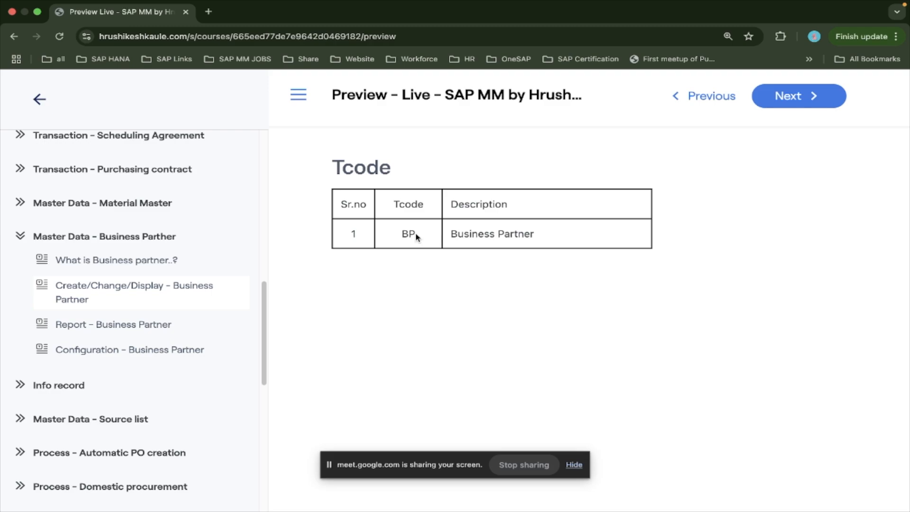
{"action": "left_click", "coordinate": [580, 464]}
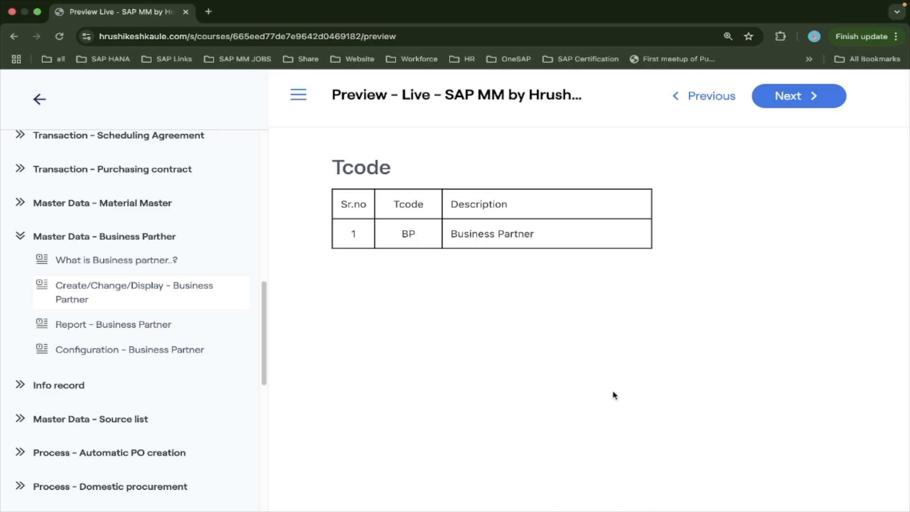
Switch to SAP GUI, run transaction BP and start creating a business partner of type Organization.
{"action": "key", "text": "ctrl+Left"}
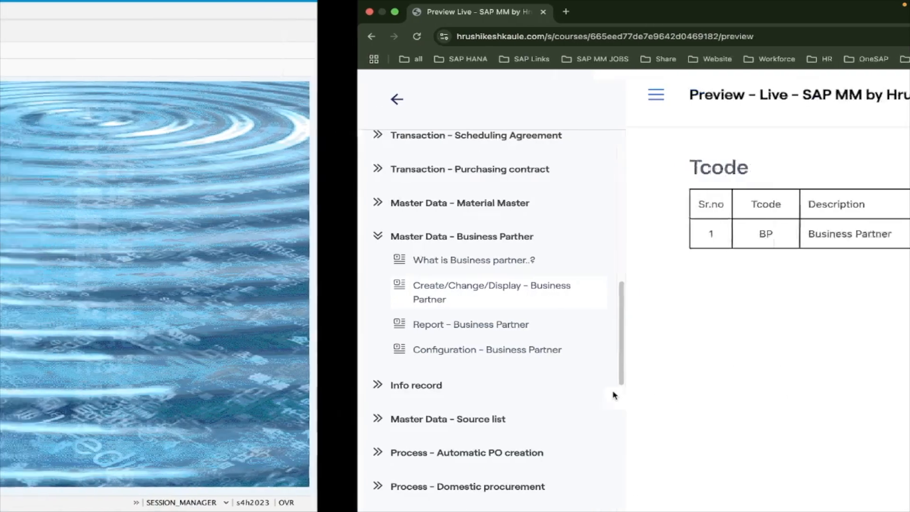
{"action": "type", "text": "bp"}
{"action": "key", "text": "Return"}
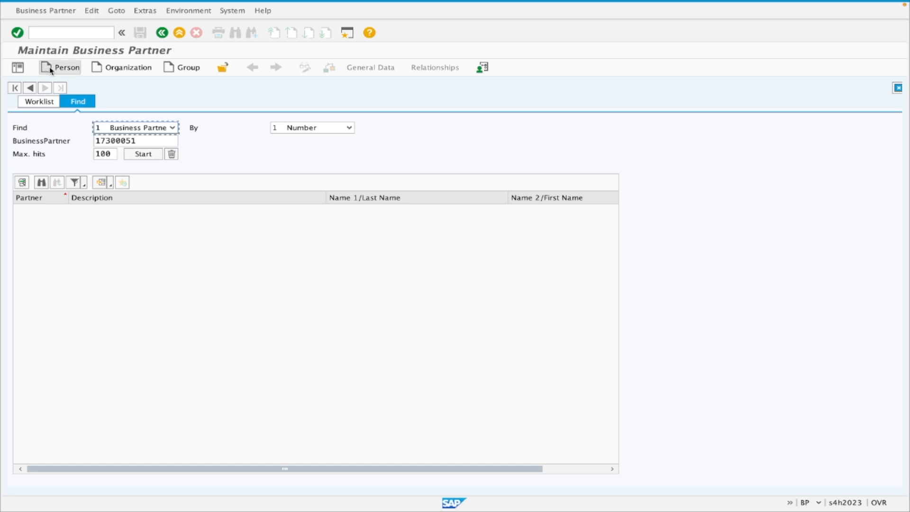
{"action": "left_click", "coordinate": [120, 69]}
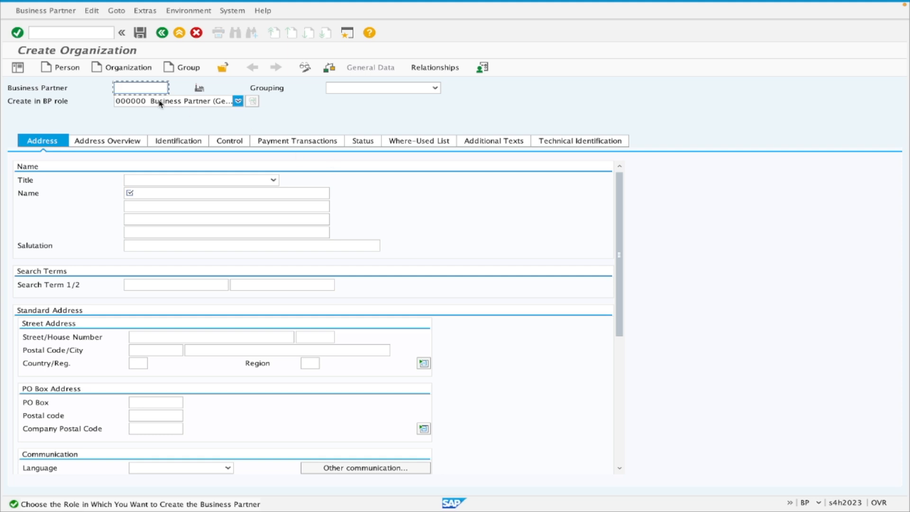
Examine the Business Partner number field and the available Grouping options for the new organization.
{"action": "left_click", "coordinate": [53, 87]}
{"action": "left_click", "coordinate": [133, 86]}
{"action": "left_click", "coordinate": [383, 88]}
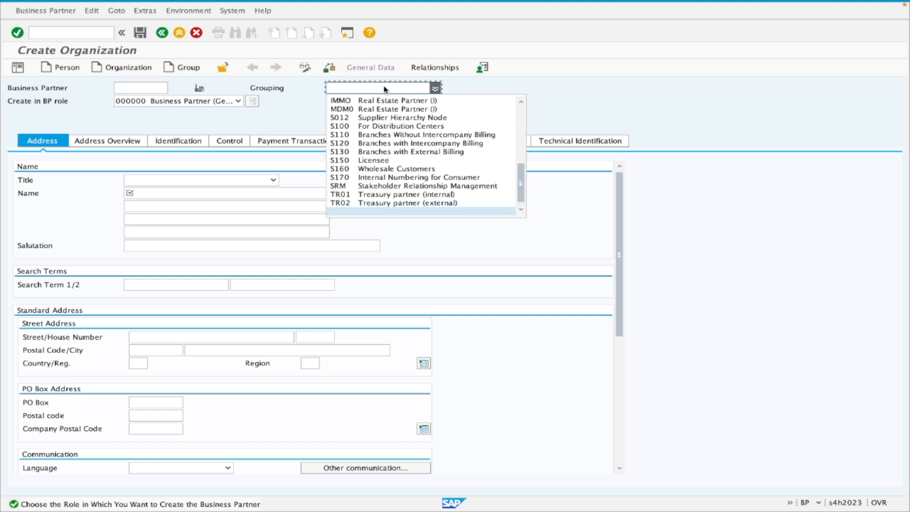
{"action": "left_click", "coordinate": [250, 93]}
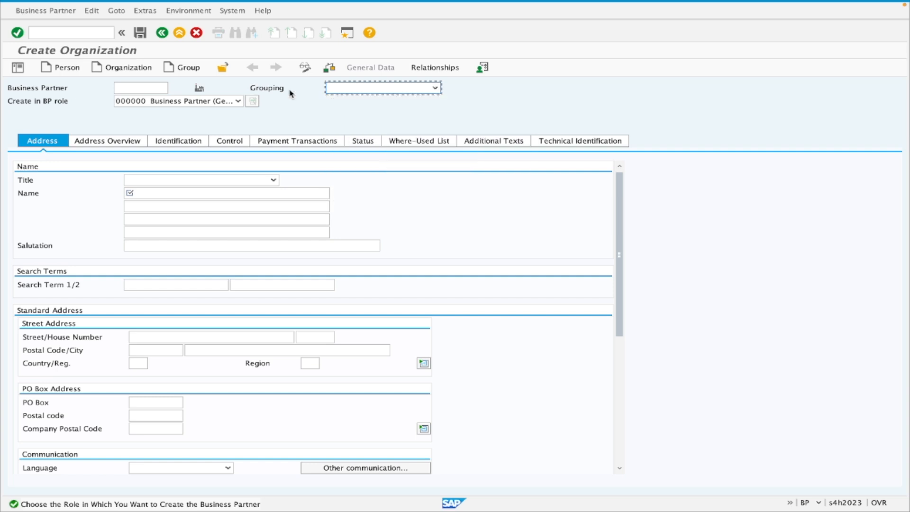
{"action": "left_click", "coordinate": [348, 90]}
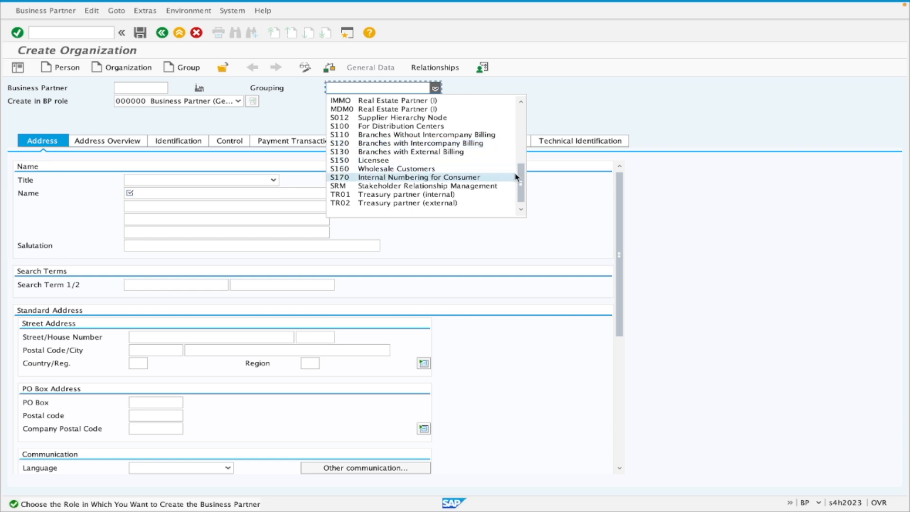
{"action": "scroll", "coordinate": [520, 175], "scroll_direction": "up", "scroll_amount": 3}
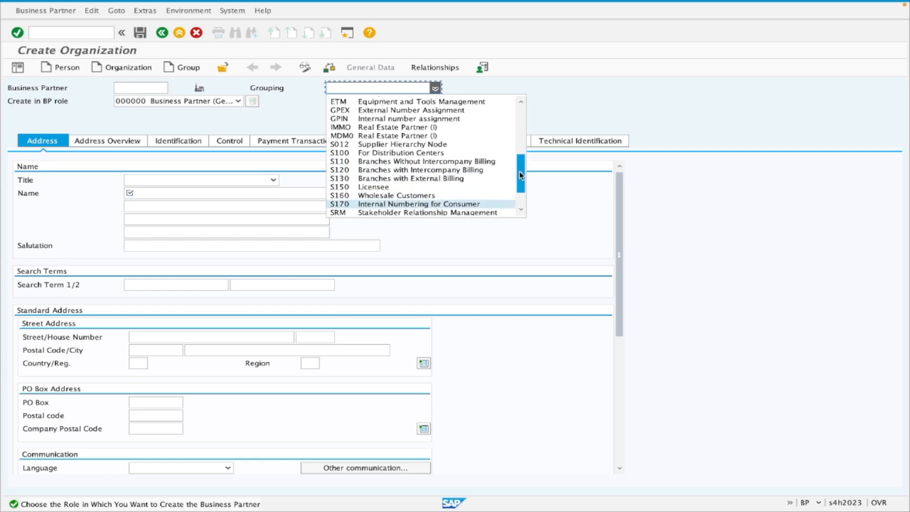
{"action": "left_click_drag", "start_coordinate": [521, 175], "coordinate": [521, 117]}
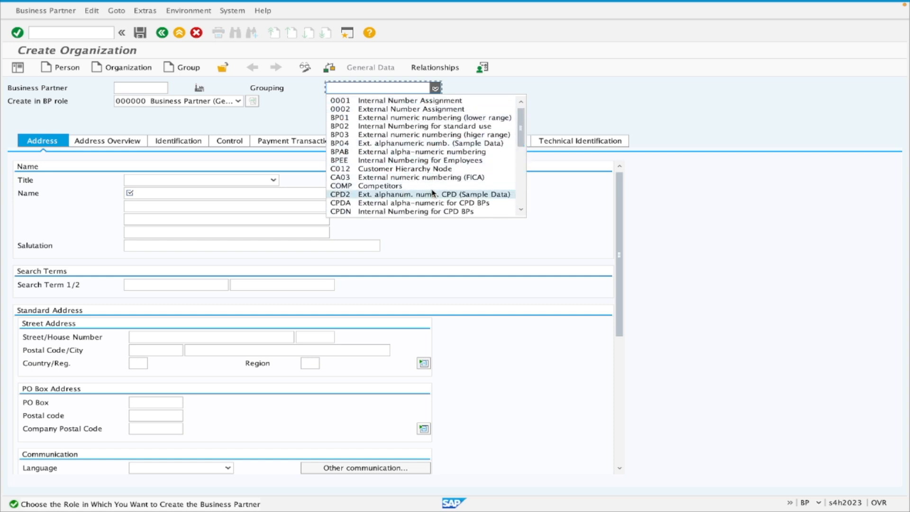
Switch to the course in the browser and open the SAP_S4 HANA_MM_KDS document under Implementation – Documentation.
{"action": "key", "text": "ctrl+Right"}
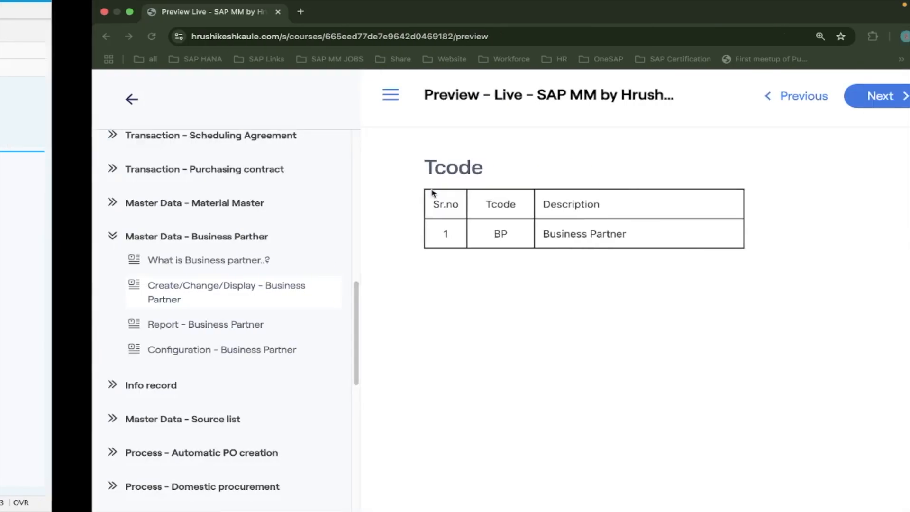
{"action": "scroll", "coordinate": [166, 240], "scroll_direction": "up", "scroll_amount": 15}
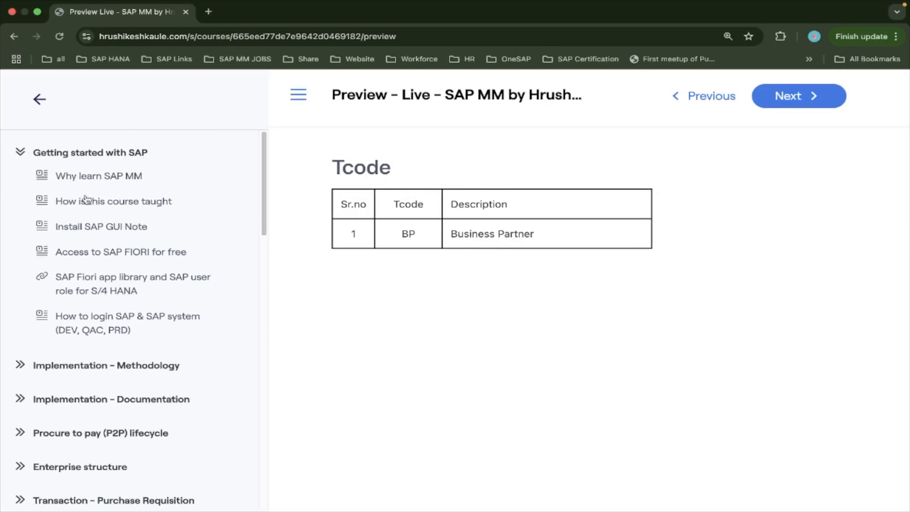
{"action": "left_click", "coordinate": [20, 152]}
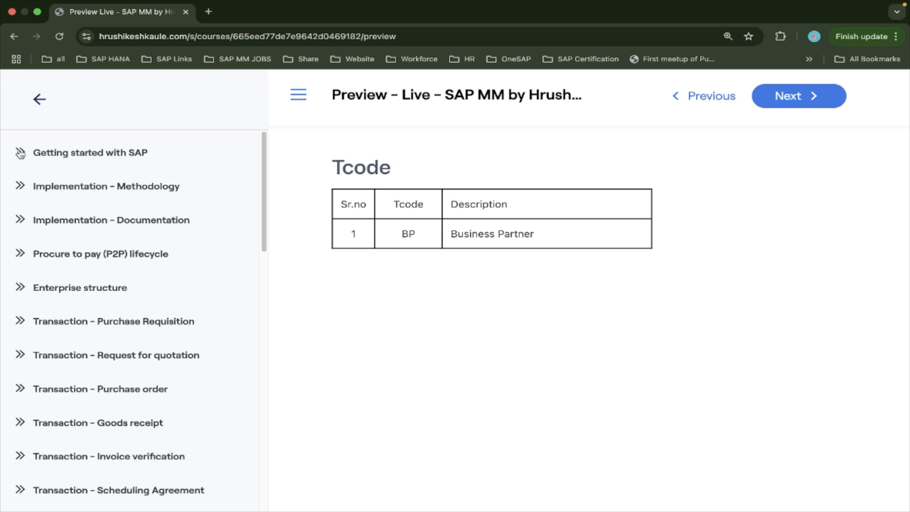
{"action": "left_click", "coordinate": [124, 219]}
{"action": "scroll", "coordinate": [116, 230], "scroll_direction": "down", "scroll_amount": 2}
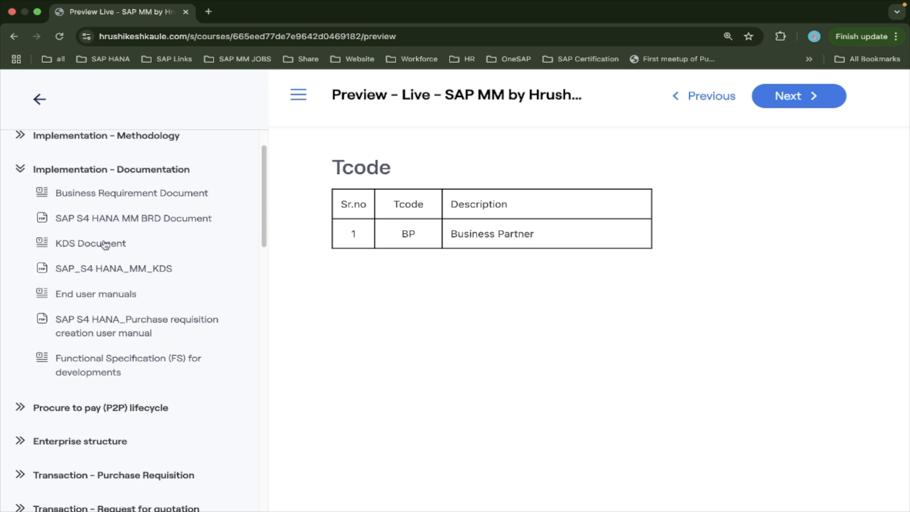
{"action": "left_click", "coordinate": [105, 244]}
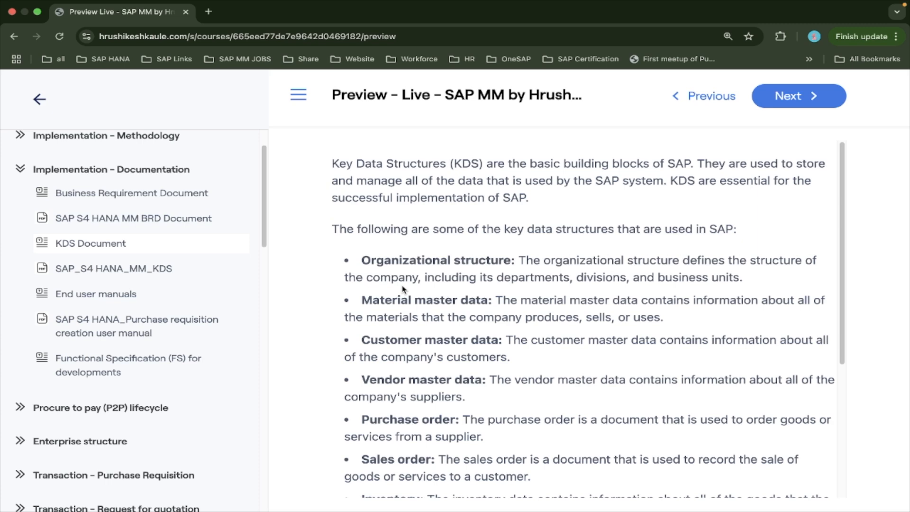
{"action": "left_click", "coordinate": [123, 266]}
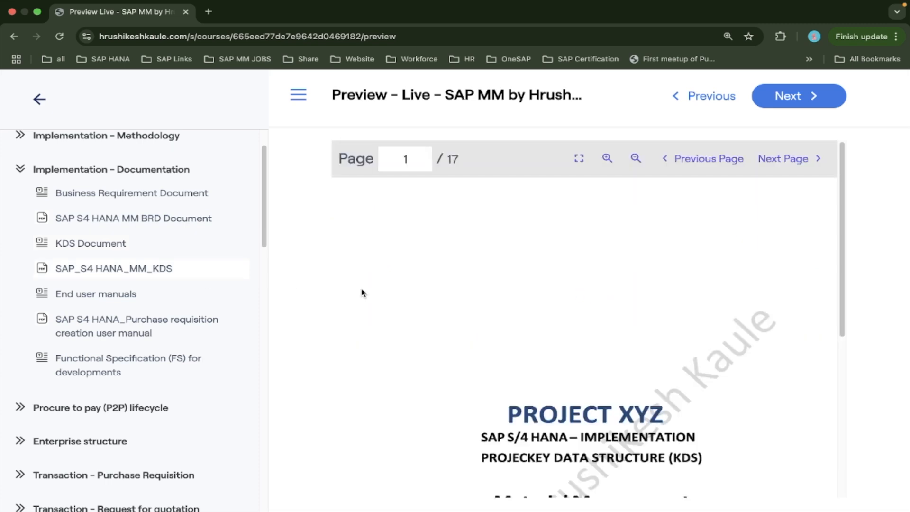
Page through the KDS document to the Vendor Account Groups table on page 11 and examine its number ranges.
{"action": "left_click", "coordinate": [798, 162]}
{"action": "left_click", "coordinate": [798, 162]}
{"action": "left_click", "coordinate": [798, 162]}
{"action": "left_click", "coordinate": [798, 162]}
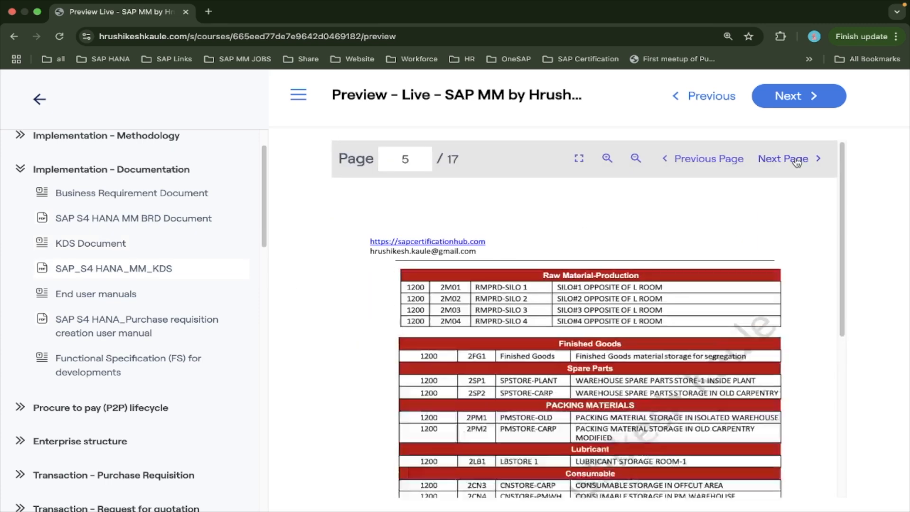
{"action": "left_click", "coordinate": [797, 162]}
{"action": "left_click", "coordinate": [704, 162]}
{"action": "left_click", "coordinate": [704, 163]}
{"action": "left_click", "coordinate": [704, 162]}
{"action": "left_click", "coordinate": [705, 162]}
{"action": "scroll", "coordinate": [604, 363], "scroll_direction": "down", "scroll_amount": 2}
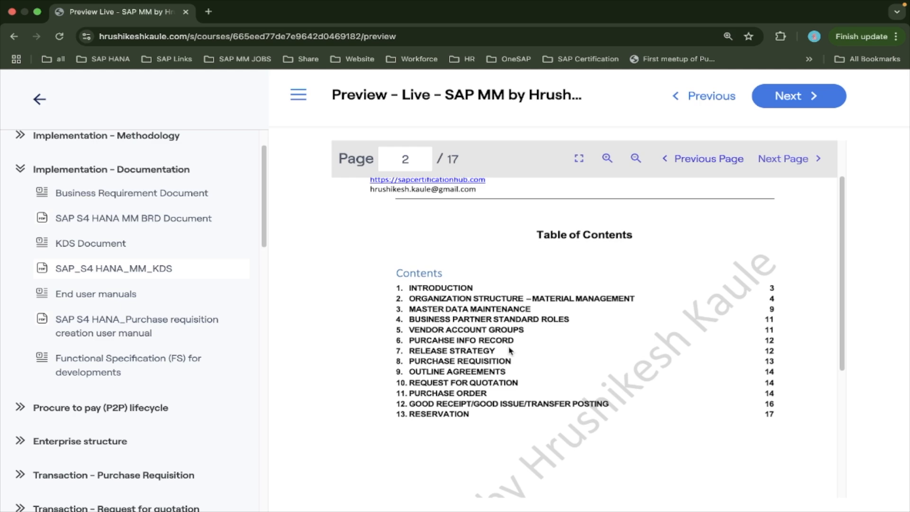
{"action": "left_click", "coordinate": [783, 167]}
{"action": "left_click", "coordinate": [783, 167]}
{"action": "left_click", "coordinate": [783, 167]}
{"action": "left_click", "coordinate": [784, 166]}
{"action": "left_click", "coordinate": [783, 167]}
{"action": "left_click", "coordinate": [783, 167]}
{"action": "left_click", "coordinate": [784, 167]}
{"action": "left_click", "coordinate": [783, 167]}
{"action": "left_click", "coordinate": [783, 166]}
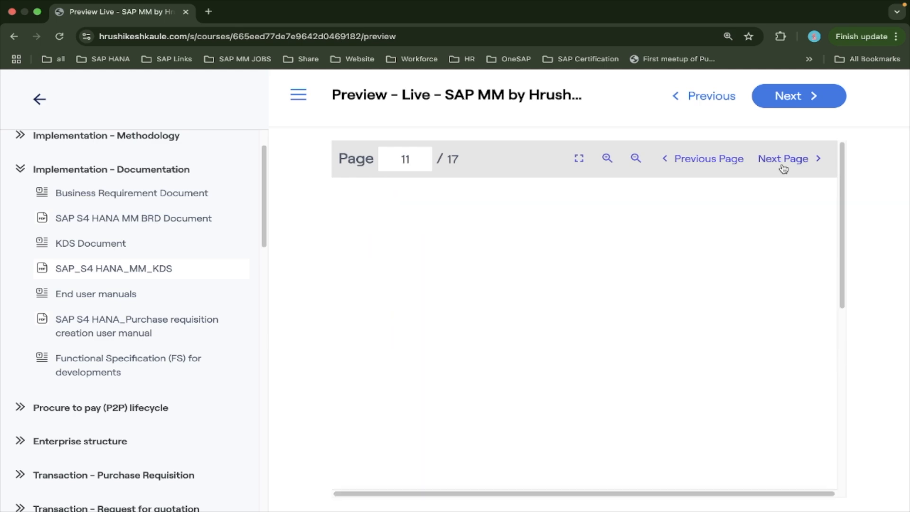
{"action": "scroll", "coordinate": [445, 266], "scroll_direction": "down", "scroll_amount": 5}
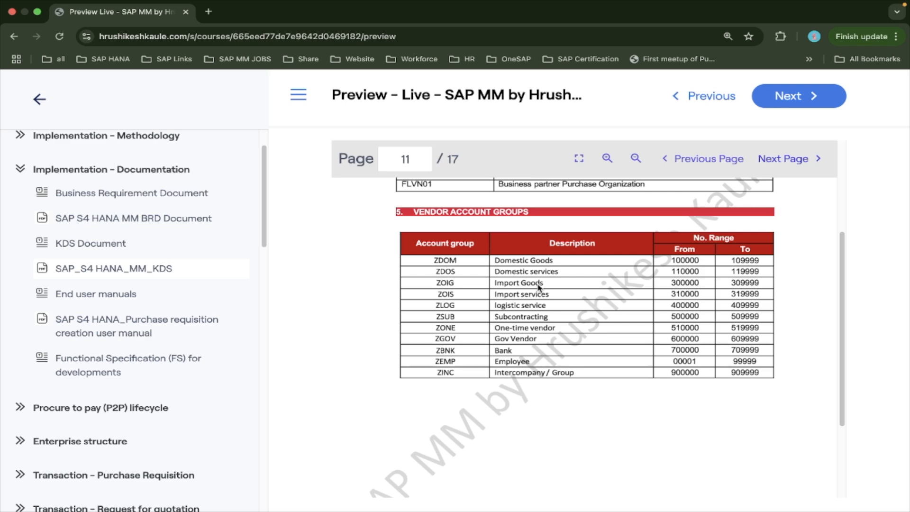
Switch back to SAP GUI and try to assign grouping 0001 Internal Number Assignment to the new organization.
{"action": "key", "text": "ctrl+Left"}
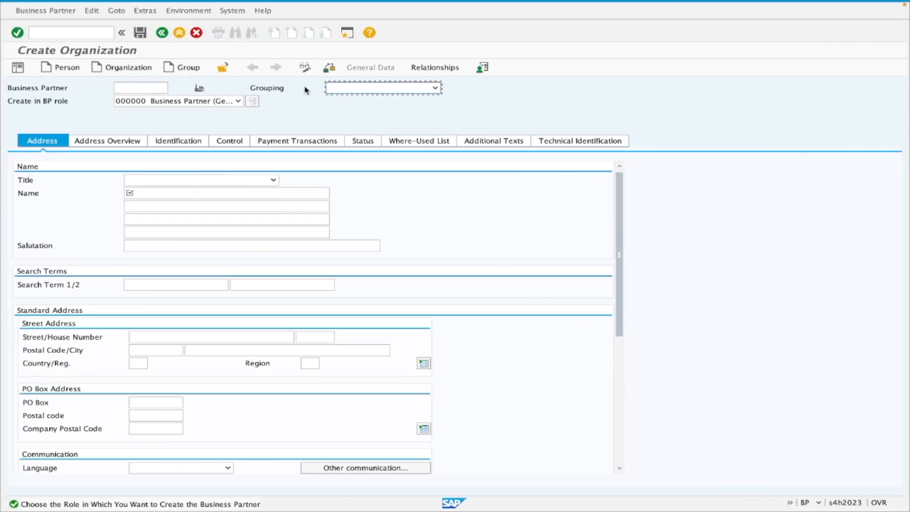
{"action": "left_click", "coordinate": [384, 89]}
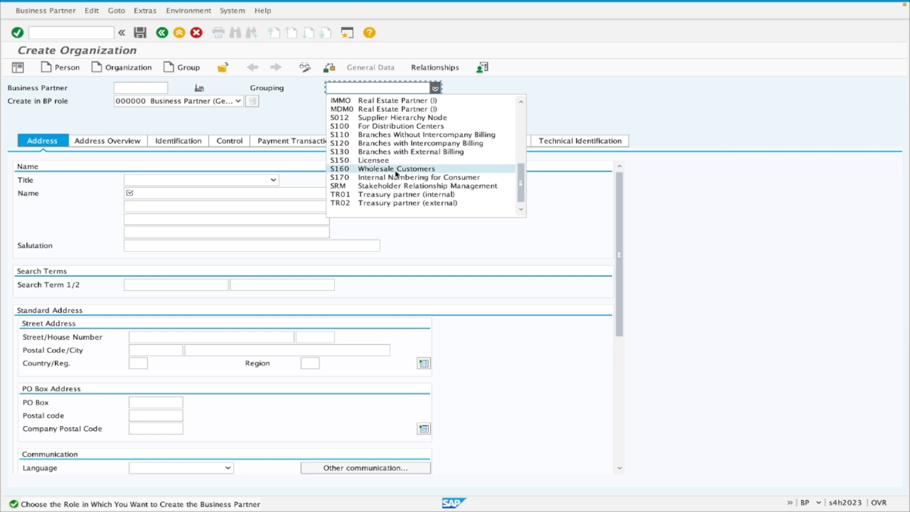
{"action": "scroll", "coordinate": [403, 185], "scroll_direction": "up", "scroll_amount": 8}
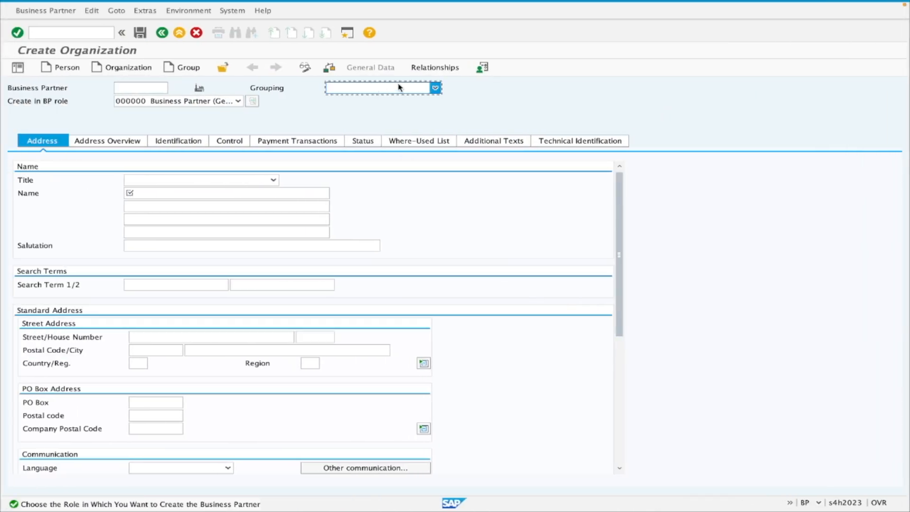
{"action": "left_click", "coordinate": [400, 88]}
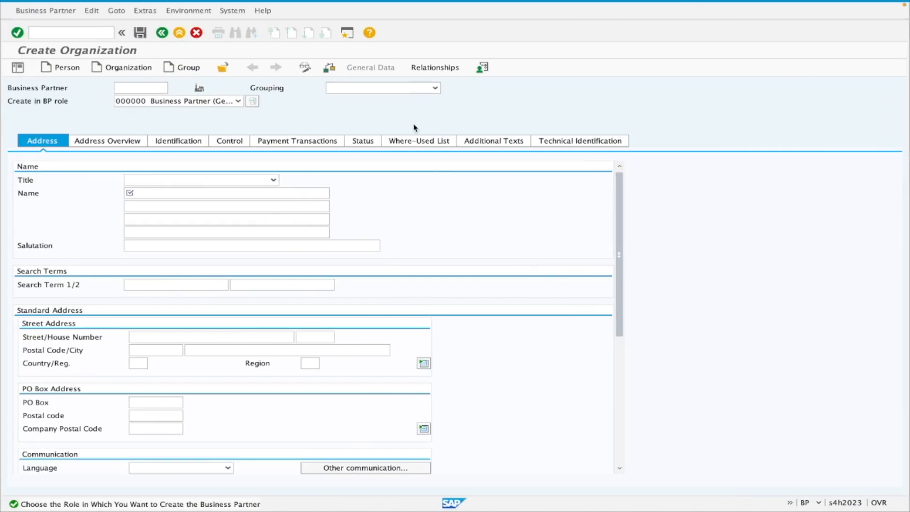
{"action": "left_click", "coordinate": [423, 90]}
{"action": "scroll", "coordinate": [417, 100], "scroll_direction": "up", "scroll_amount": 8}
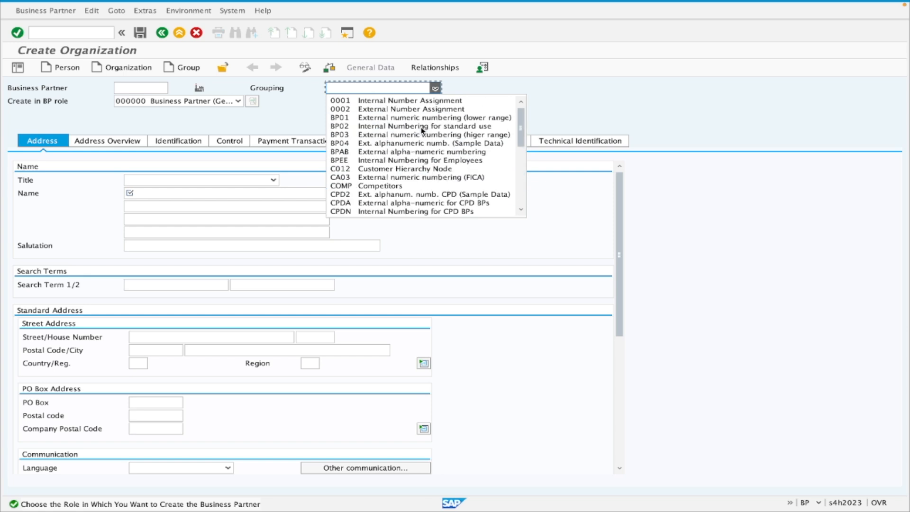
{"action": "left_click", "coordinate": [414, 101]}
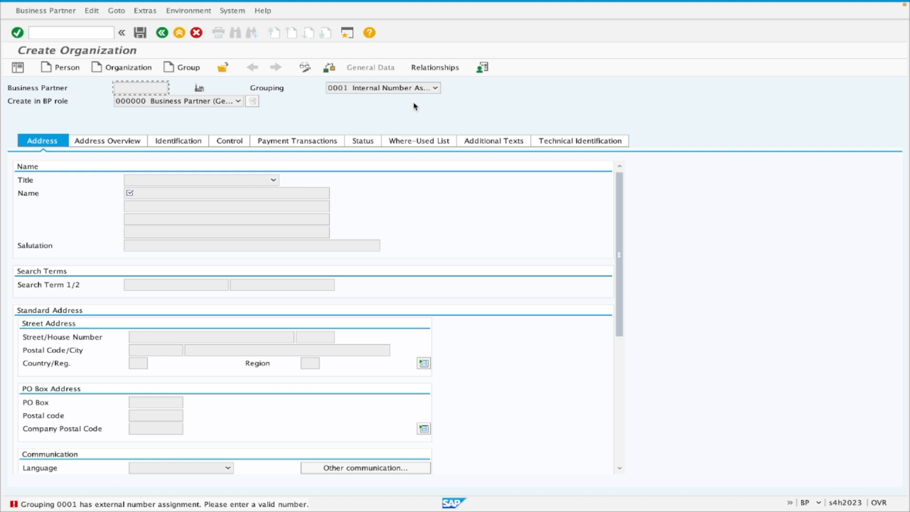
{"action": "left_click", "coordinate": [425, 87]}
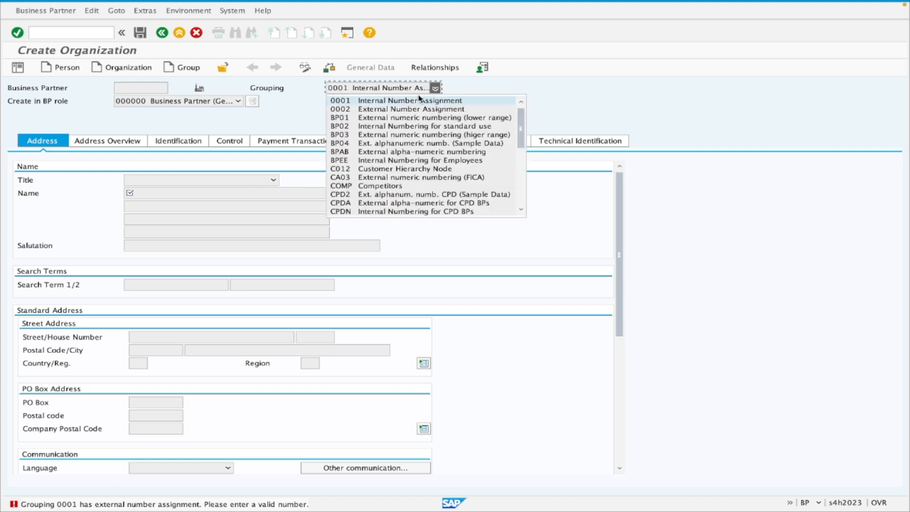
{"action": "left_click", "coordinate": [413, 101]}
Restart the business partner transaction with /nbp and begin a new organization with grouping 0001 Internal Number Assignment.
{"action": "left_click", "coordinate": [65, 32]}
{"action": "type", "text": "/nbp"}
{"action": "left_click", "coordinate": [66, 32]}
{"action": "key", "text": "Return"}
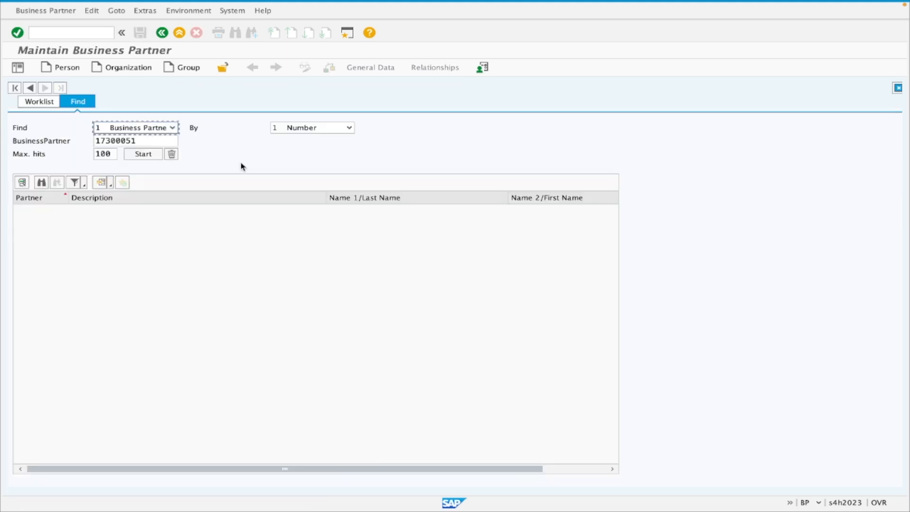
{"action": "left_click", "coordinate": [350, 105]}
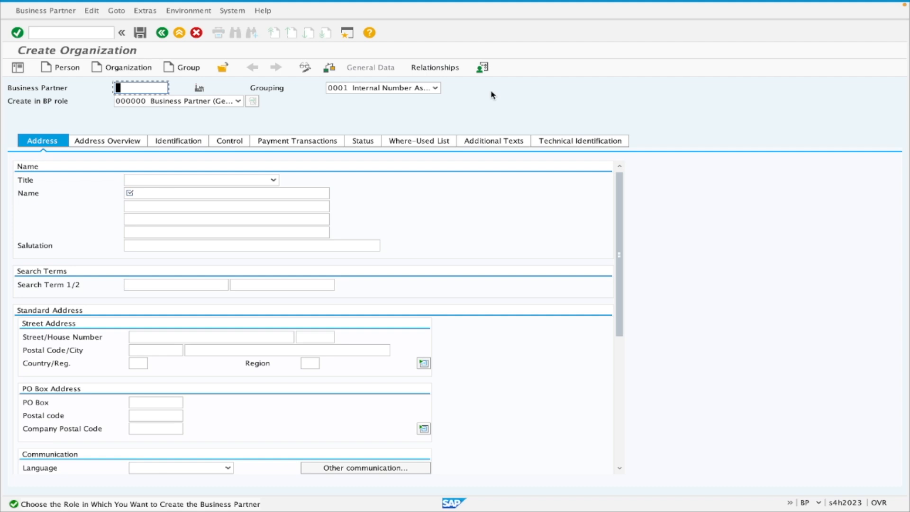
Change the organization's grouping to 0002 External Number Assignment.
{"action": "left_click", "coordinate": [422, 87]}
{"action": "left_click", "coordinate": [417, 109]}
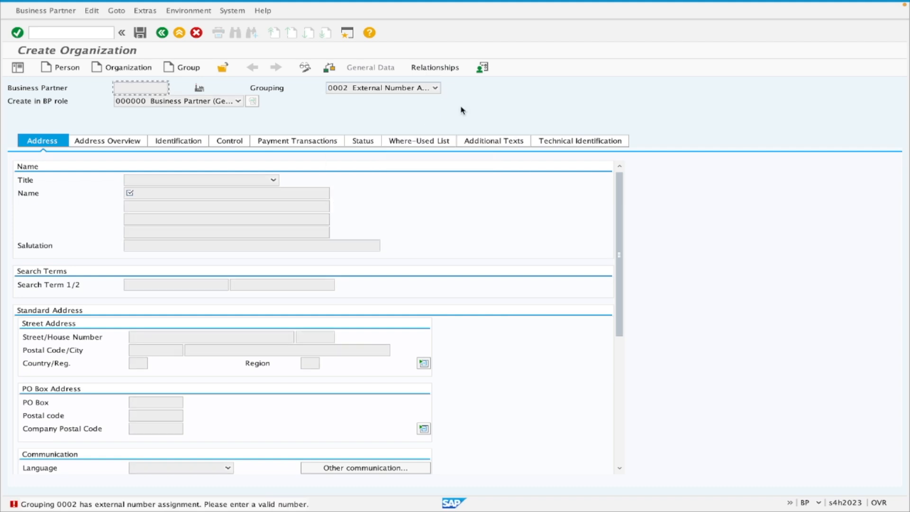
Restart the business partner transaction with /nbp and begin a new organization.
{"action": "left_click", "coordinate": [75, 34]}
{"action": "type", "text": "/nm"}
{"action": "key", "text": "Return"}
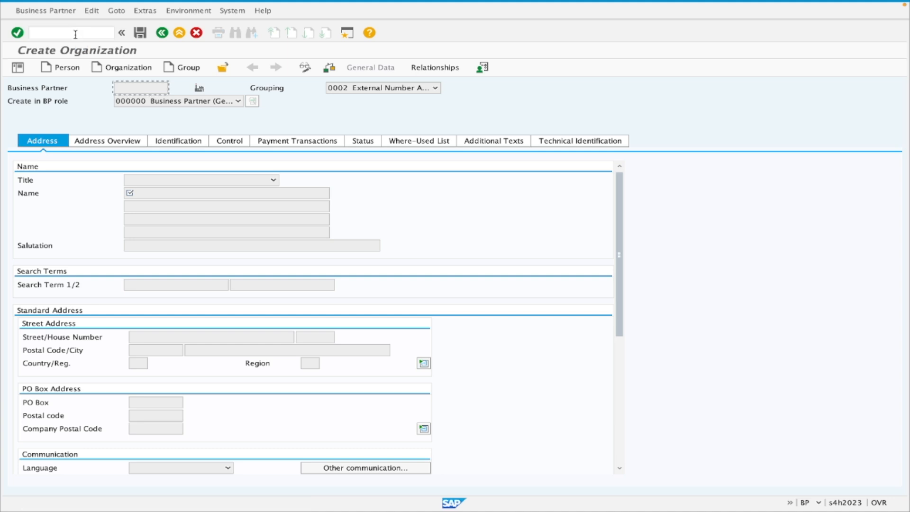
{"action": "left_click", "coordinate": [75, 34]}
{"action": "type", "text": "/nbp"}
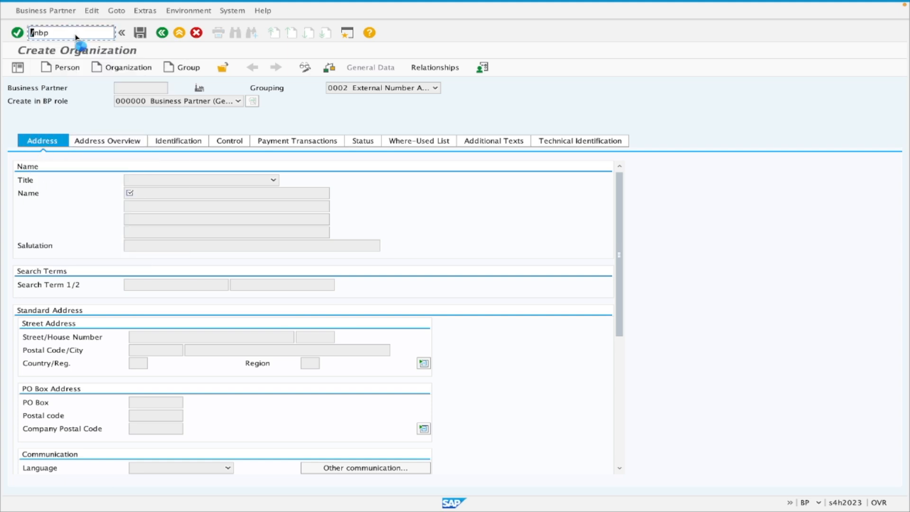
{"action": "key", "text": "Return"}
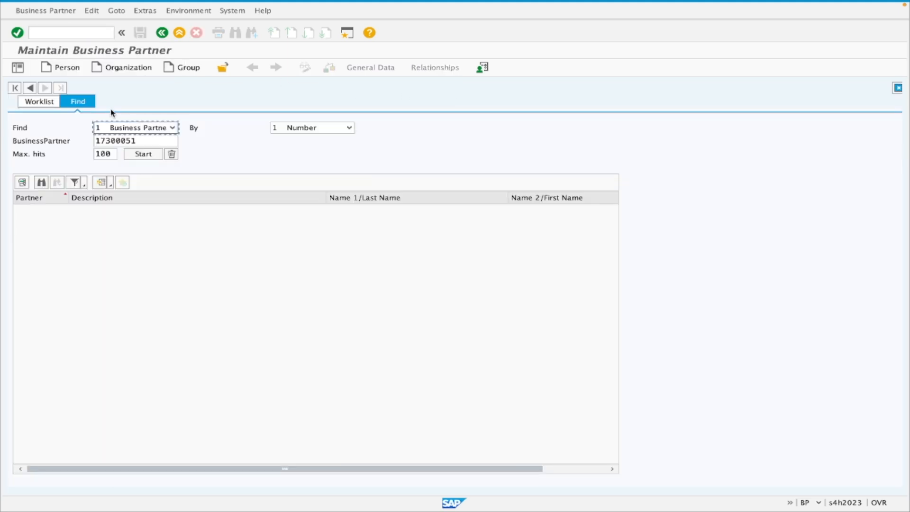
{"action": "left_click", "coordinate": [117, 67]}
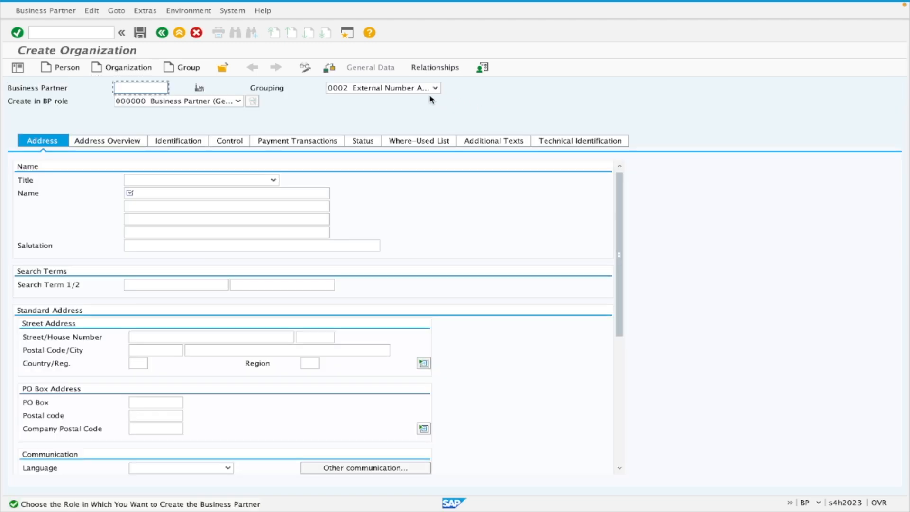
Set the grouping to BP02 Internal Numbering for standard use and keep the role 000000 Business Partner (Gen.).
{"action": "left_click", "coordinate": [436, 89]}
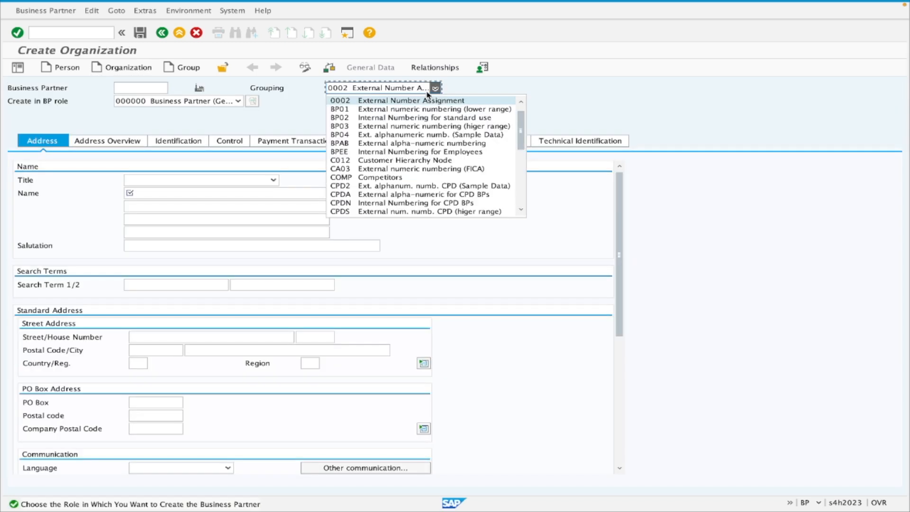
{"action": "left_click", "coordinate": [476, 118]}
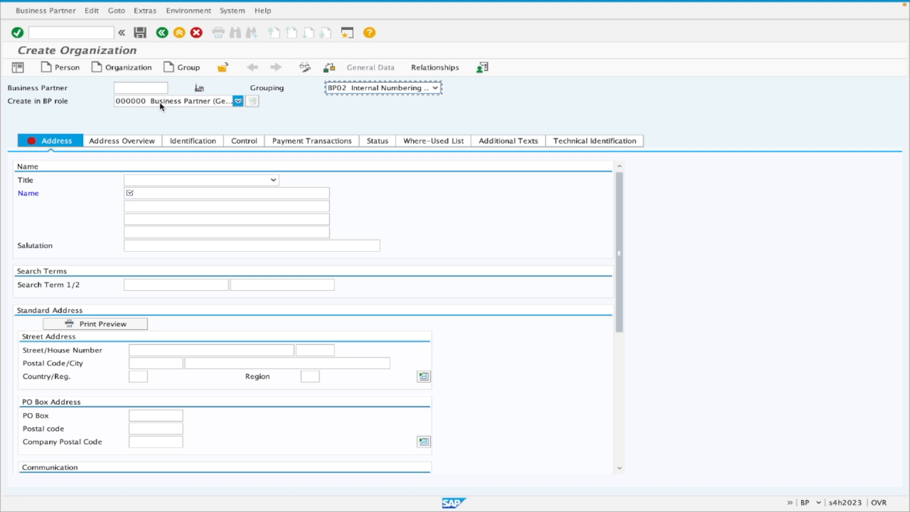
{"action": "left_click", "coordinate": [144, 88]}
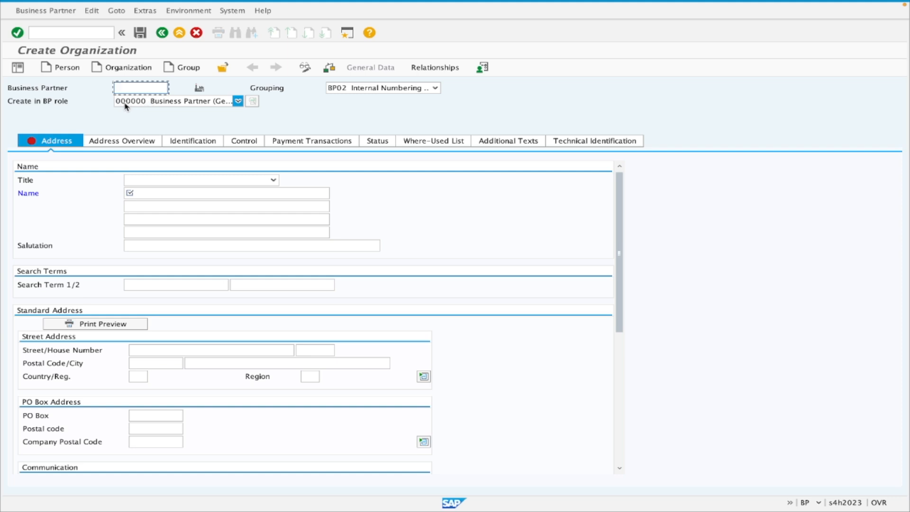
{"action": "left_click", "coordinate": [143, 104]}
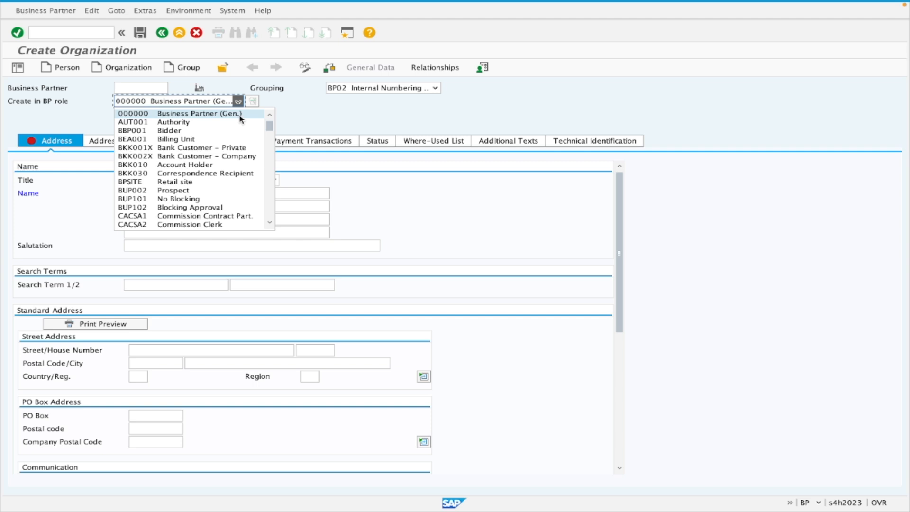
{"action": "left_click", "coordinate": [297, 113]}
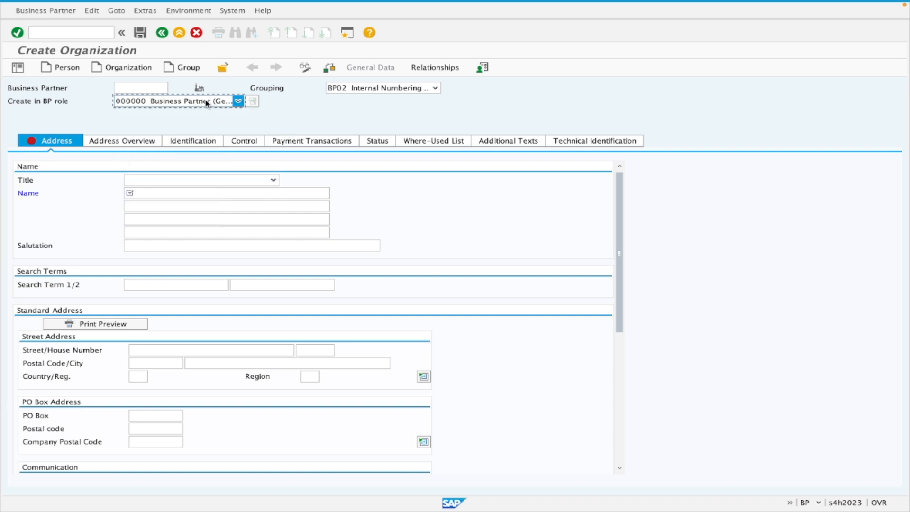
Set the organization's title to 0003 Company and its name to Tata motors Pvt Ltd.
{"action": "left_click", "coordinate": [184, 183]}
{"action": "left_click", "coordinate": [182, 193]}
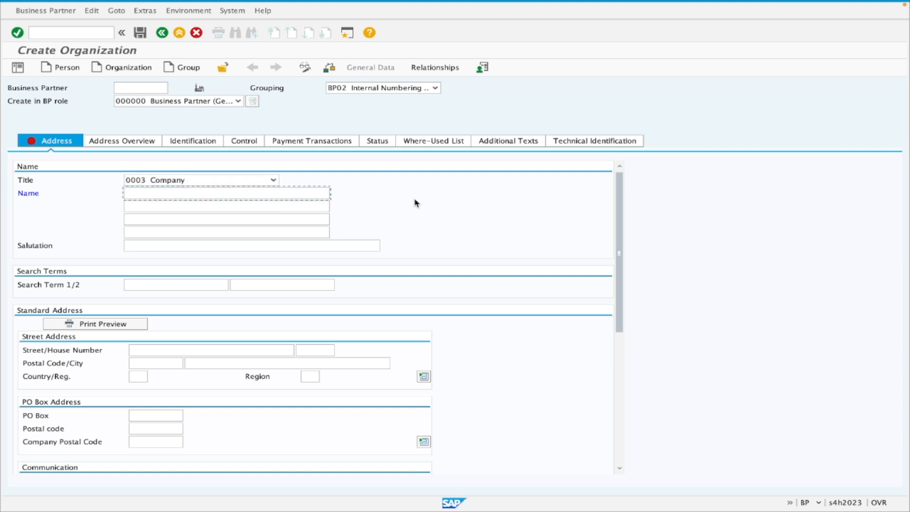
{"action": "type", "text": "Tata motors Pvt Ltd"}
Enter TATA as both search terms of the organization.
{"action": "left_click", "coordinate": [149, 286]}
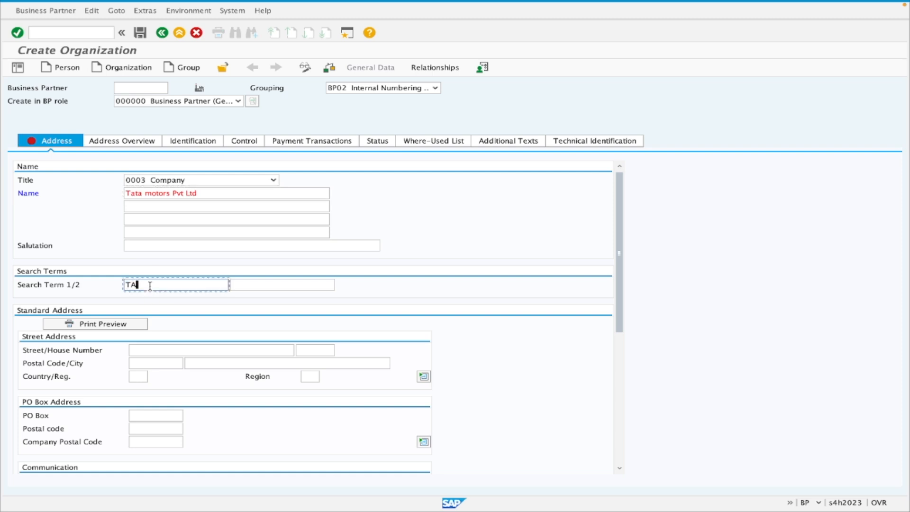
{"action": "left_click", "coordinate": [253, 285]}
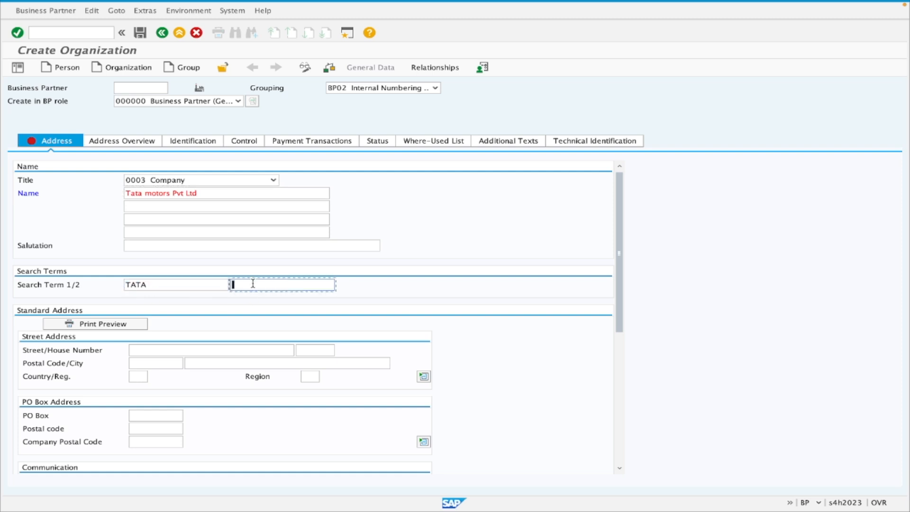
{"action": "type", "text": "TATA"}
{"action": "left_click", "coordinate": [166, 285]}
Expand the street address section, examine the additional address fields, and collapse the section again.
{"action": "scroll", "coordinate": [362, 272], "scroll_direction": "down", "scroll_amount": 1}
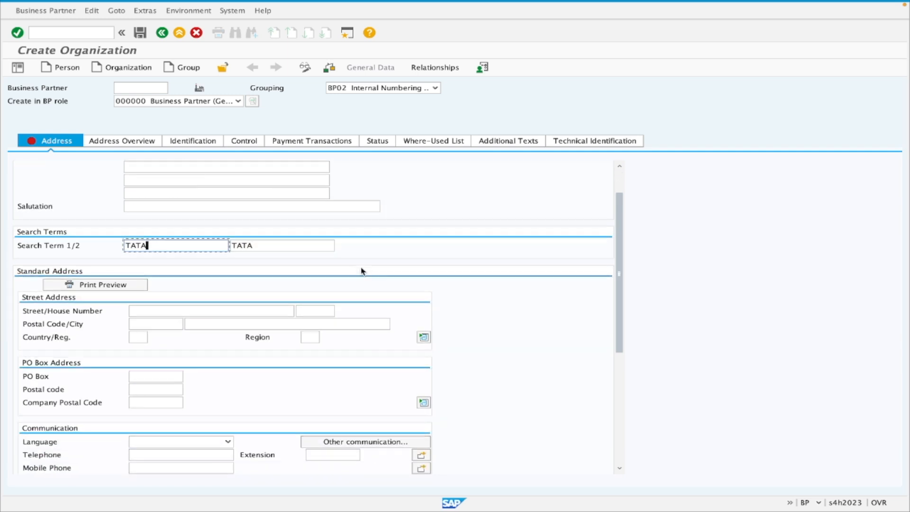
{"action": "scroll", "coordinate": [362, 271], "scroll_direction": "down", "scroll_amount": 1}
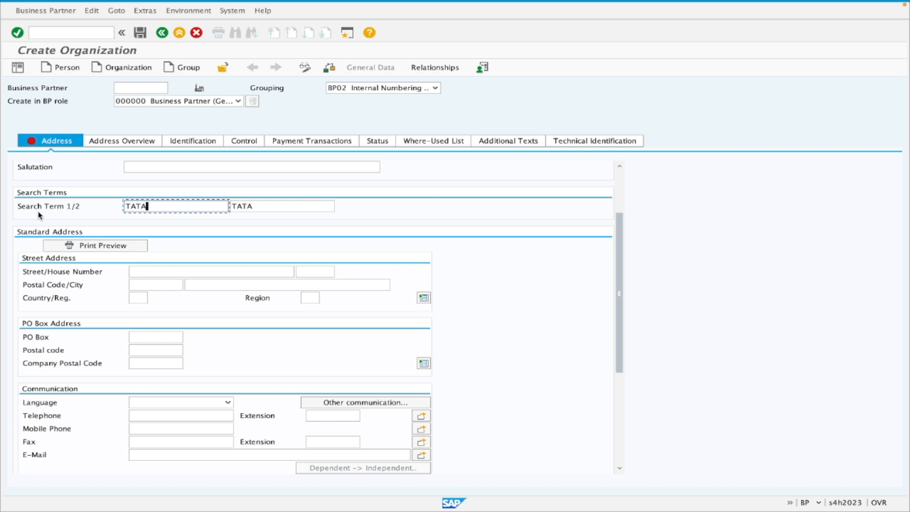
{"action": "left_click", "coordinate": [176, 273]}
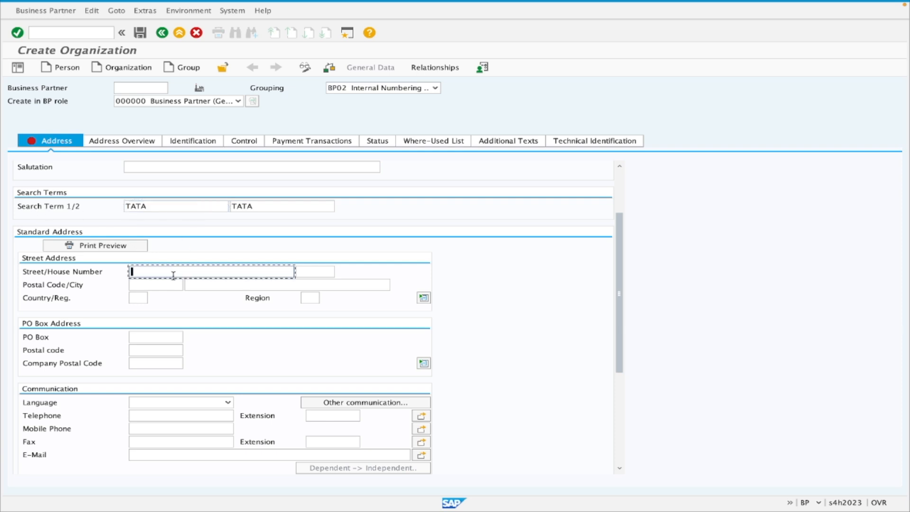
{"action": "left_click", "coordinate": [419, 299]}
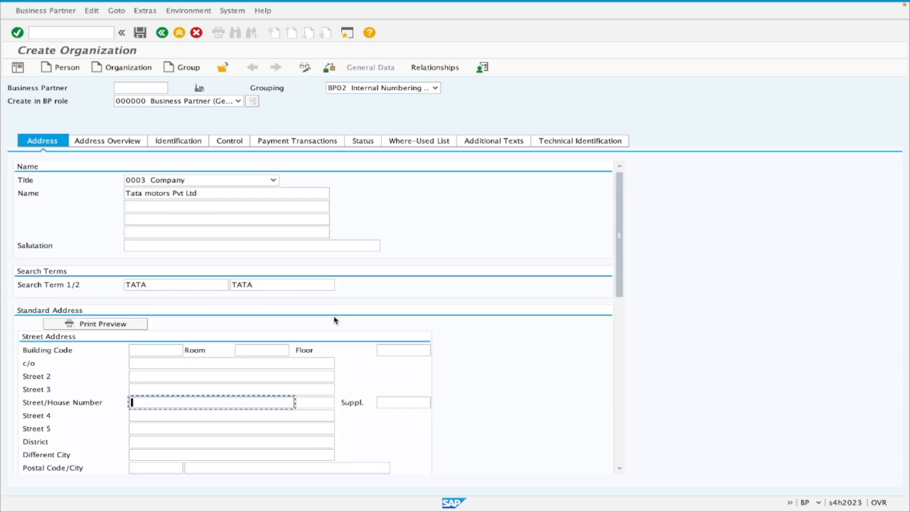
{"action": "scroll", "coordinate": [321, 304], "scroll_direction": "down", "scroll_amount": 2}
{"action": "scroll", "coordinate": [321, 306], "scroll_direction": "down", "scroll_amount": 4}
{"action": "scroll", "coordinate": [266, 280], "scroll_direction": "up", "scroll_amount": 1}
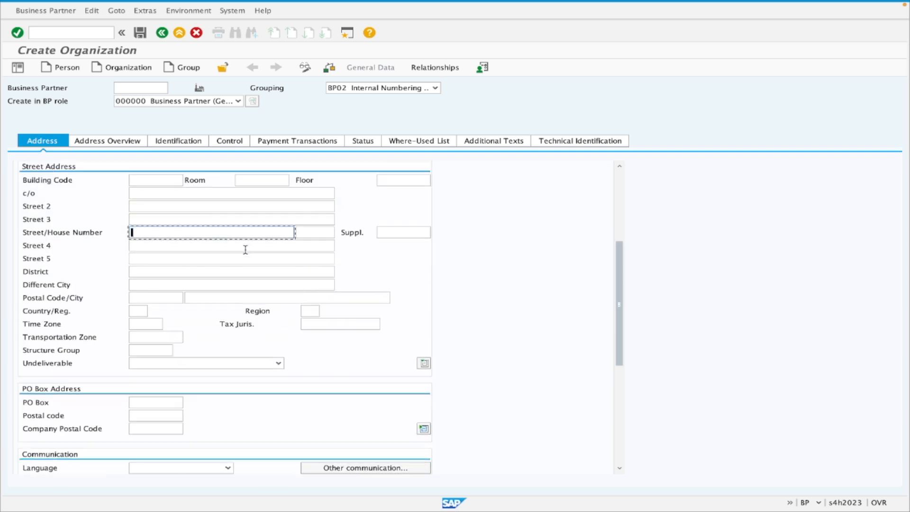
{"action": "left_click", "coordinate": [423, 364]}
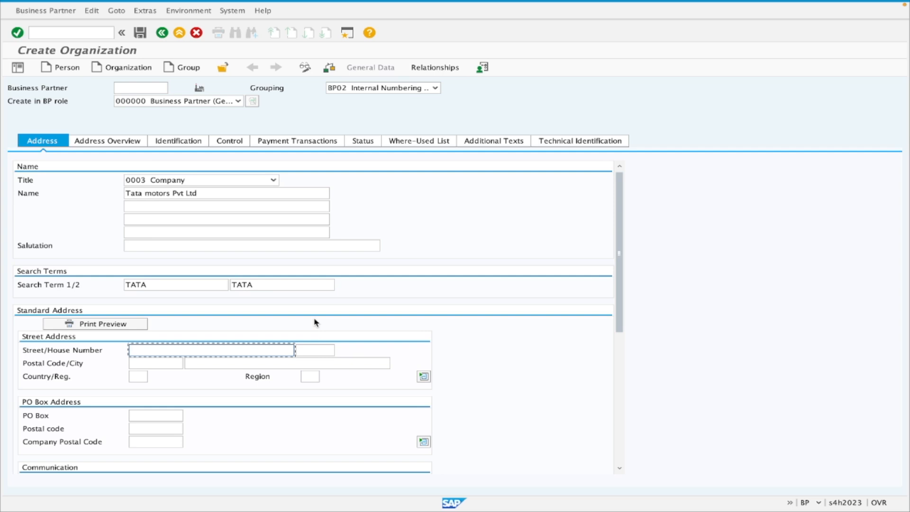
Fill in the street and postal code of the standard address and set the country to IN.
{"action": "scroll", "coordinate": [266, 315], "scroll_direction": "down", "scroll_amount": 2}
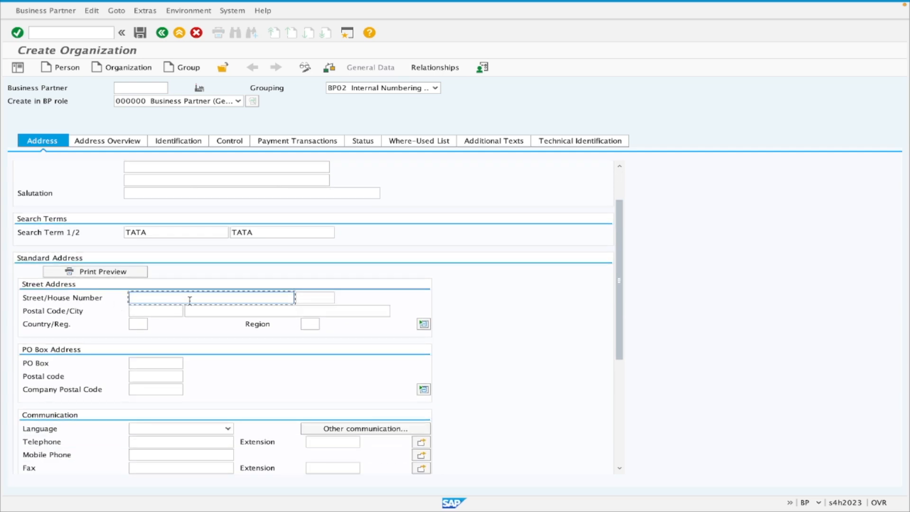
{"action": "type", "text": "Pune"}
{"action": "key", "text": "Tab"}
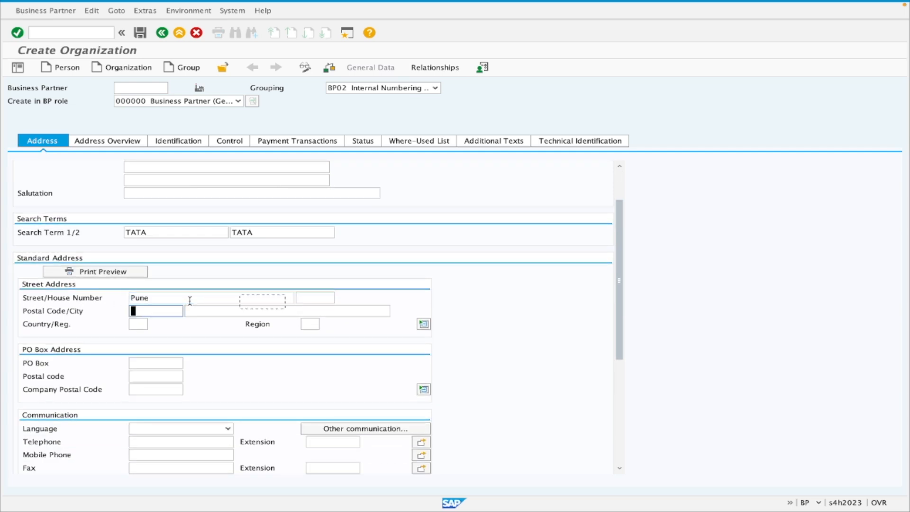
{"action": "type", "text": "411012"}
{"action": "left_click", "coordinate": [134, 324]}
{"action": "type", "text": "IN"}
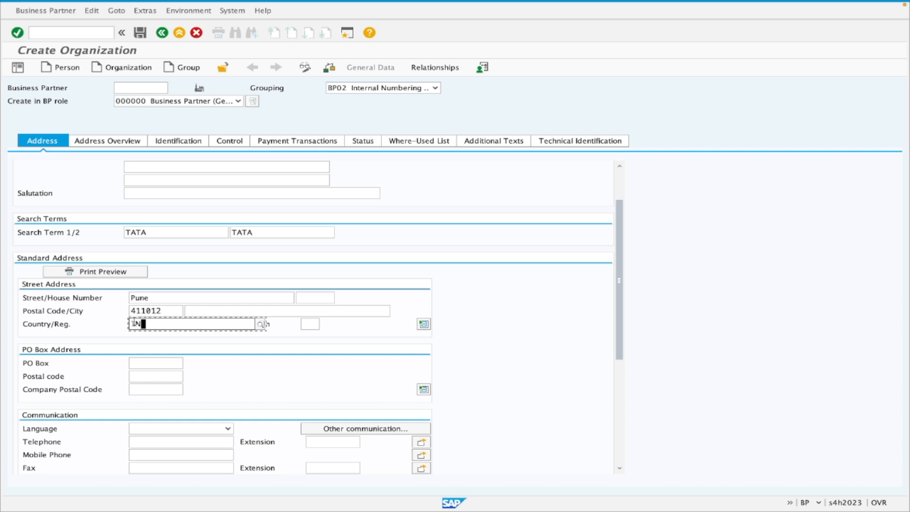
Set the address region to 13 Maharashtra and replace the street entry with the company's street name.
{"action": "left_click", "coordinate": [161, 311]}
{"action": "left_click", "coordinate": [164, 298]}
{"action": "left_click", "coordinate": [317, 325]}
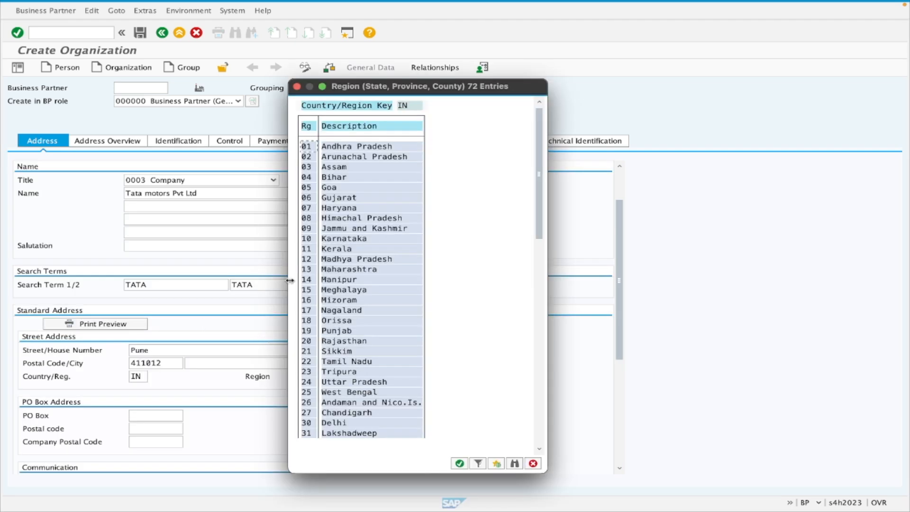
{"action": "double_click", "coordinate": [337, 268]}
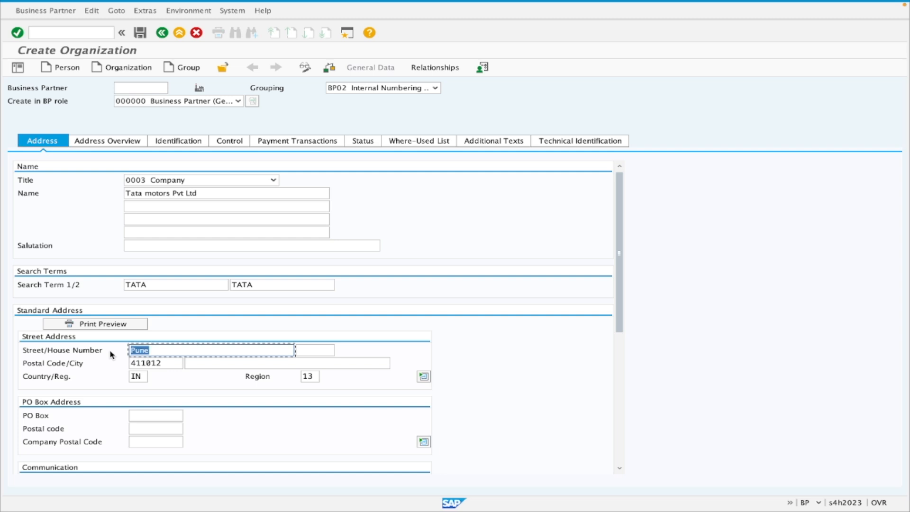
{"action": "key", "text": "BackSpace"}
{"action": "type", "text": "TATA street"}
Show the extra street address fields, review the street, district, city and postal code fields, and hide the extra fields again.
{"action": "scroll", "coordinate": [353, 358], "scroll_direction": "down", "scroll_amount": 2}
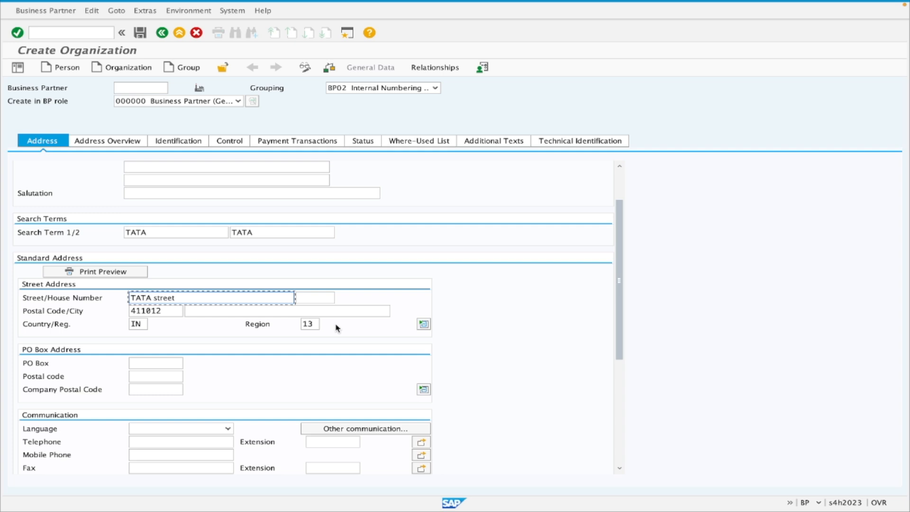
{"action": "left_click", "coordinate": [423, 325]}
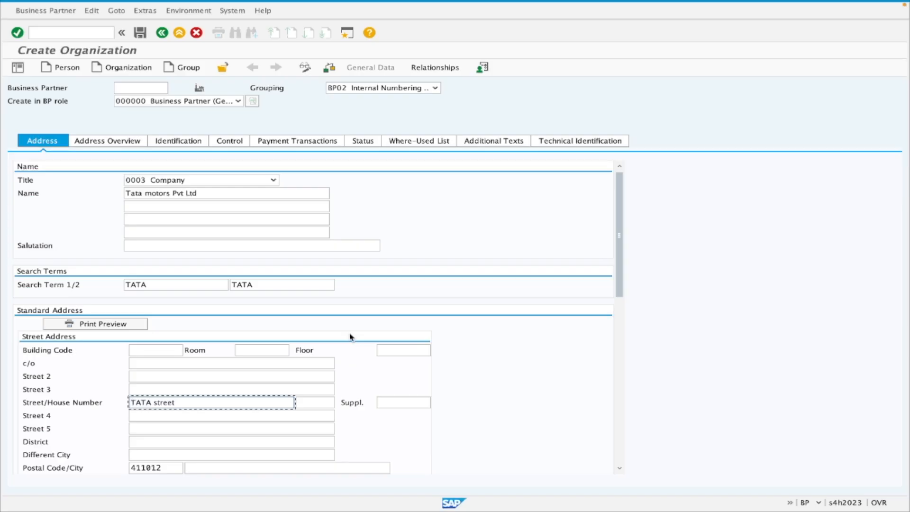
{"action": "scroll", "coordinate": [237, 334], "scroll_direction": "down", "scroll_amount": 5}
{"action": "left_click", "coordinate": [141, 269]}
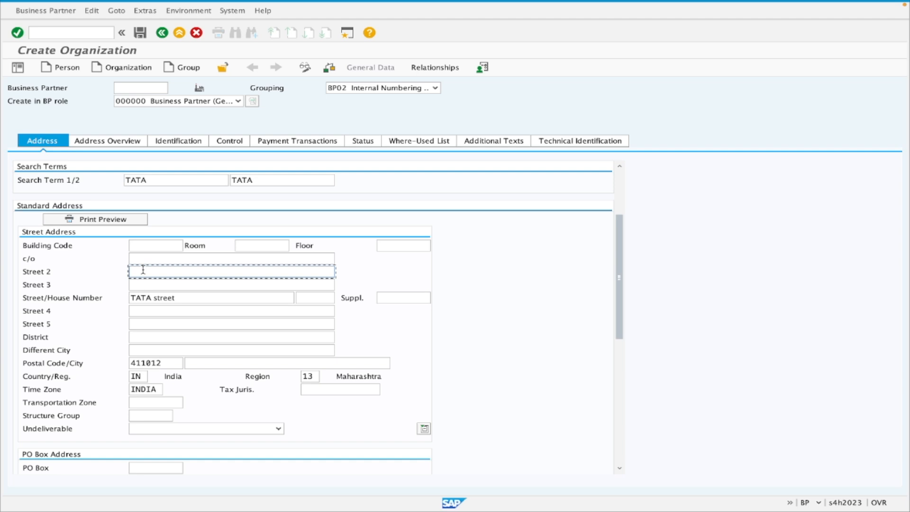
{"action": "left_click", "coordinate": [141, 284]}
{"action": "left_click", "coordinate": [147, 311]}
{"action": "left_click", "coordinate": [66, 298]}
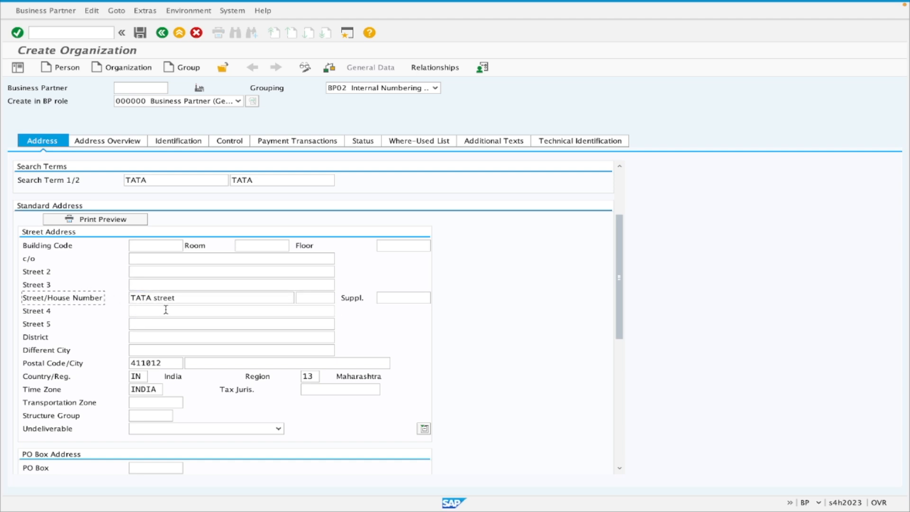
{"action": "left_click", "coordinate": [160, 337]}
{"action": "left_click", "coordinate": [157, 351]}
{"action": "left_click", "coordinate": [159, 363]}
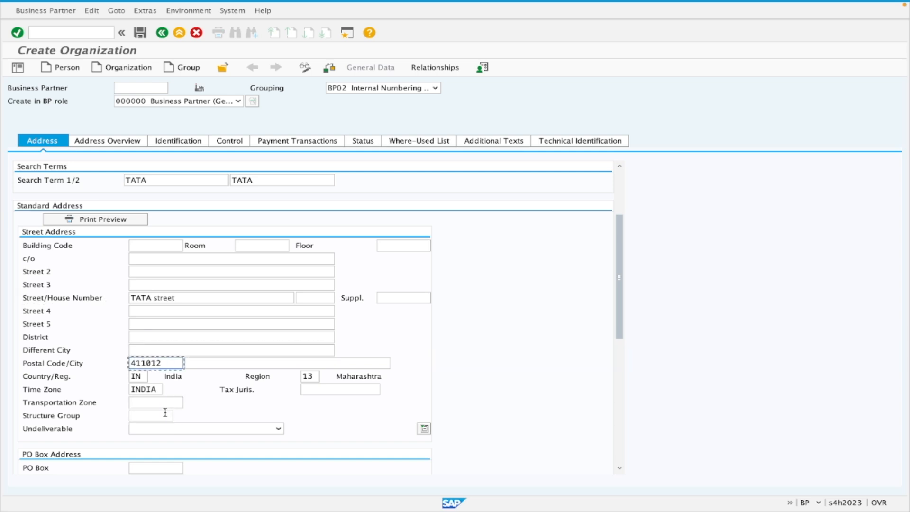
{"action": "scroll", "coordinate": [214, 323], "scroll_direction": "down", "scroll_amount": 1}
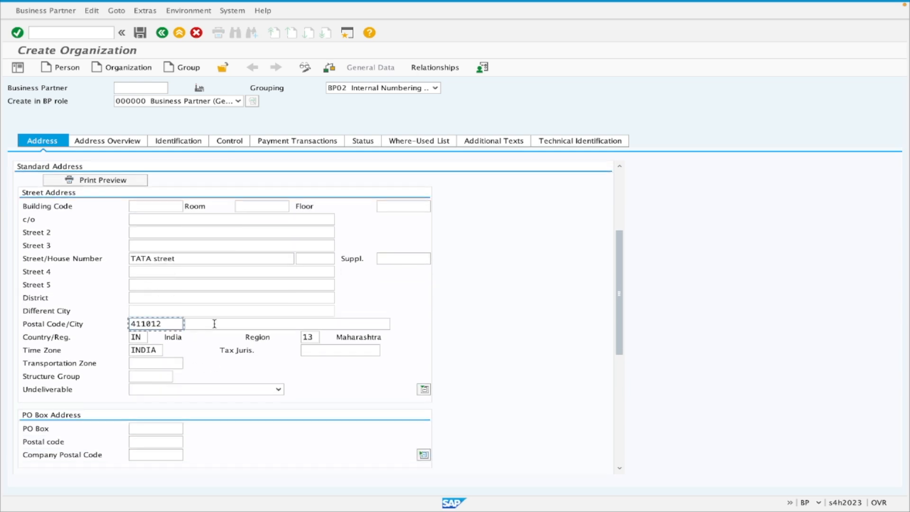
{"action": "left_click", "coordinate": [424, 390]}
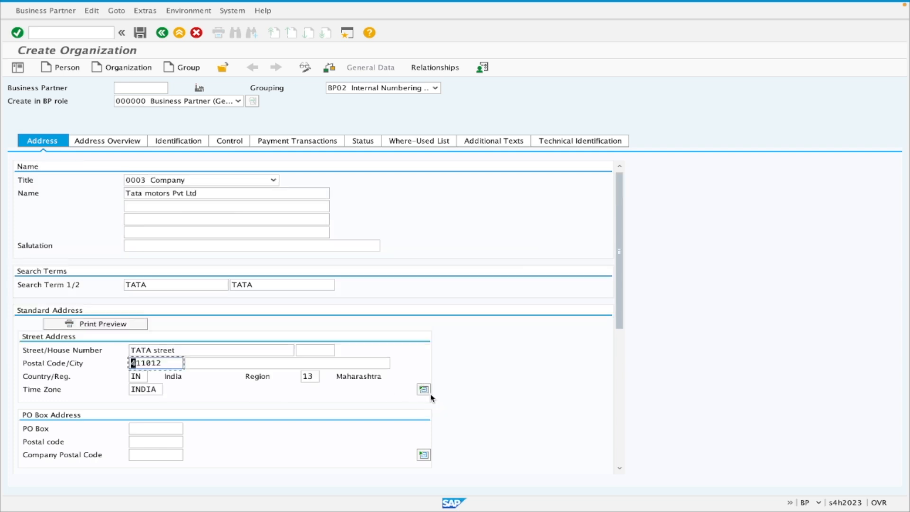
Set the communication language to EN English.
{"action": "scroll", "coordinate": [400, 374], "scroll_direction": "down", "scroll_amount": 5}
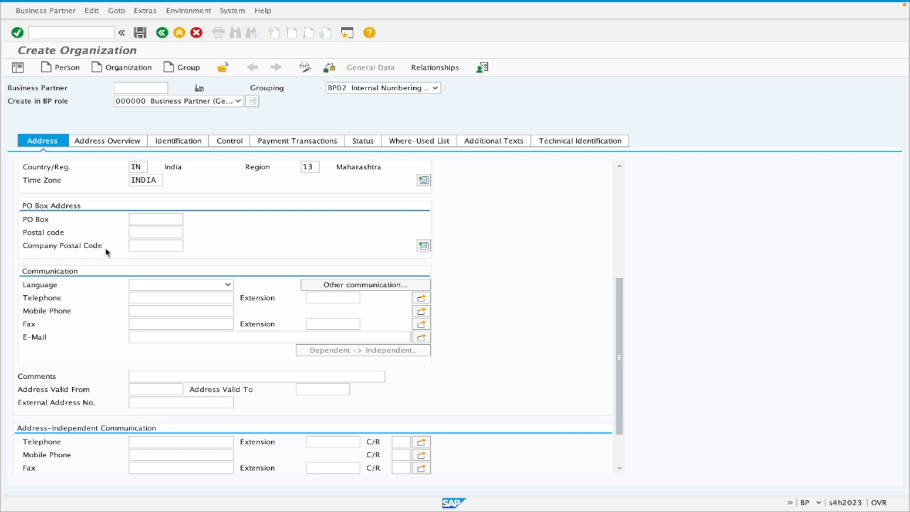
{"action": "left_click", "coordinate": [156, 247]}
{"action": "left_click", "coordinate": [228, 285]}
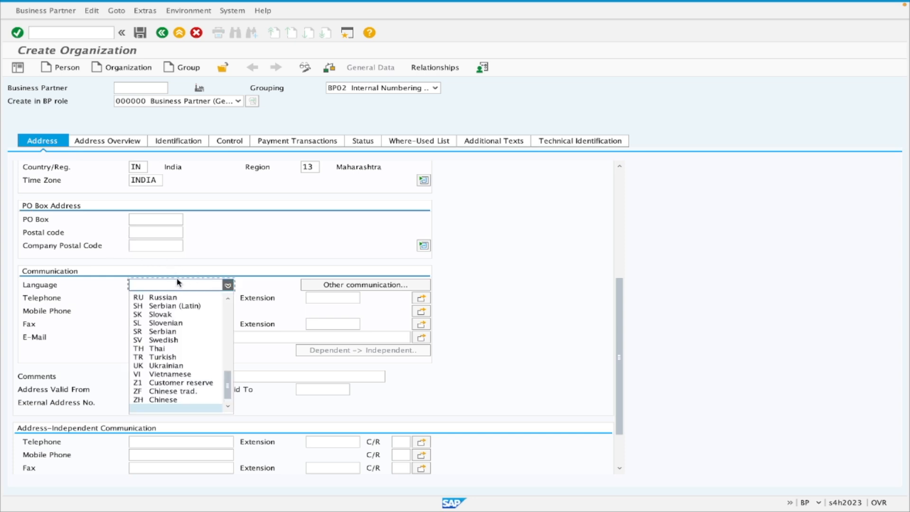
{"action": "type", "text": "en"}
{"action": "key", "text": "Return"}
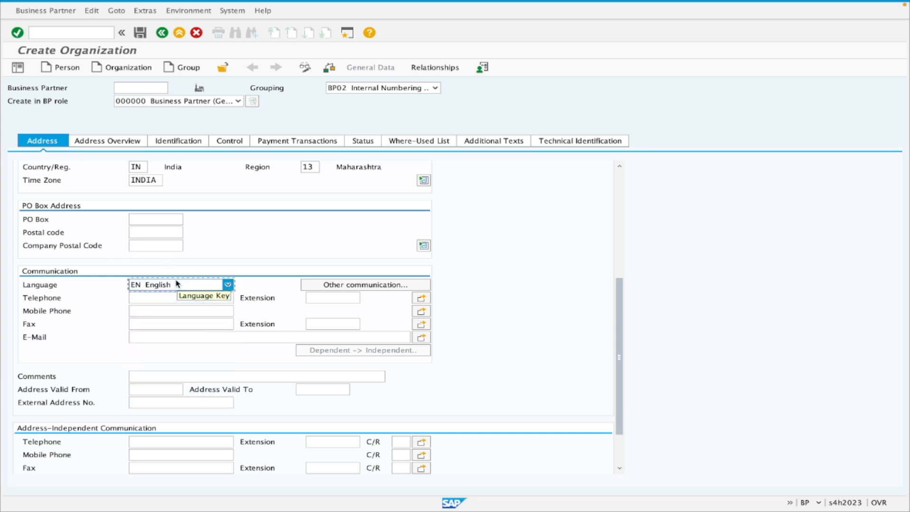
Open the URL (Homepage) entry among the address's other communication methods and close it without entering anything.
{"action": "left_click", "coordinate": [53, 298]}
{"action": "left_click", "coordinate": [57, 312]}
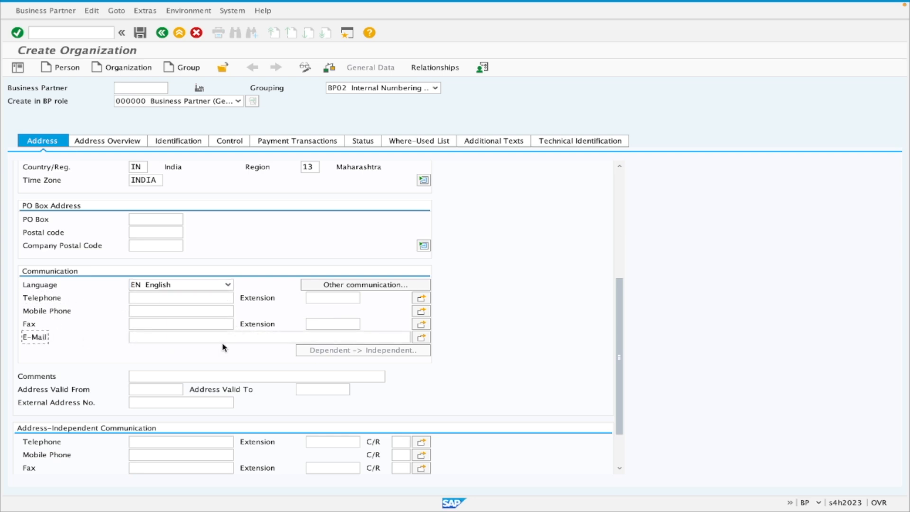
{"action": "left_click", "coordinate": [387, 287]}
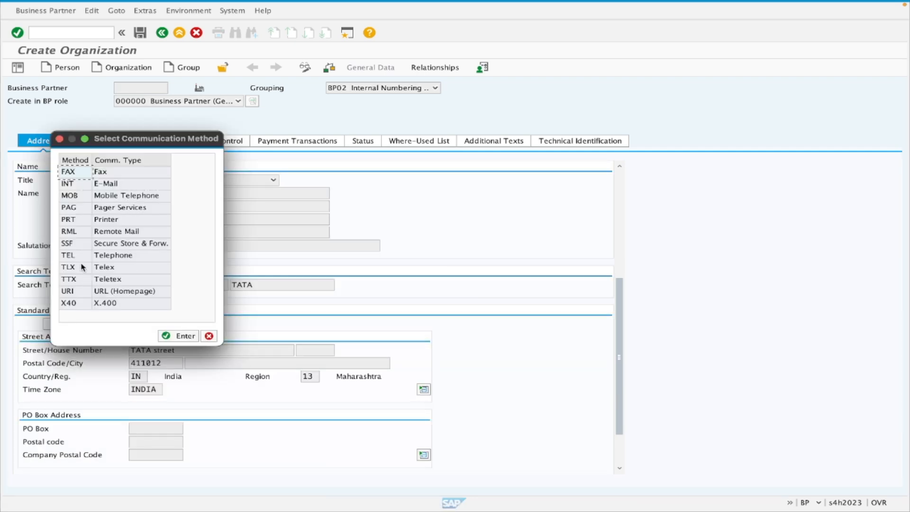
{"action": "double_click", "coordinate": [79, 291]}
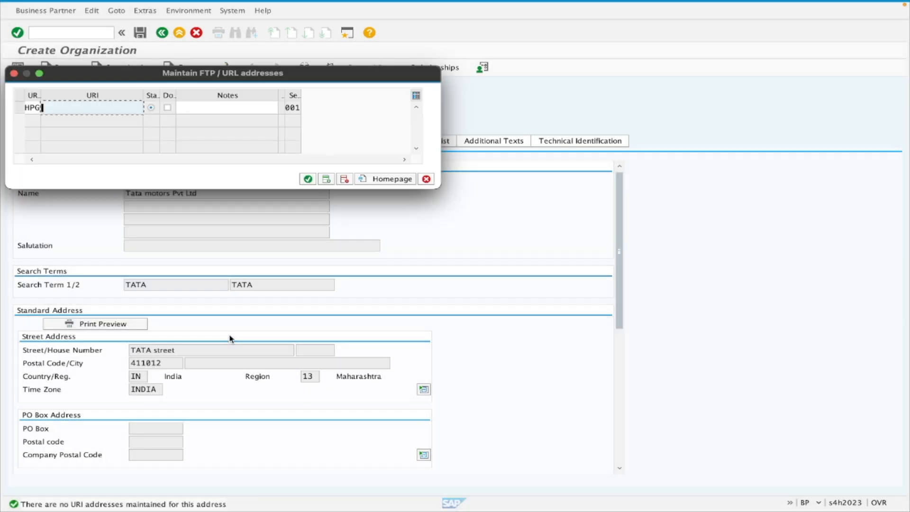
{"action": "left_click", "coordinate": [426, 179]}
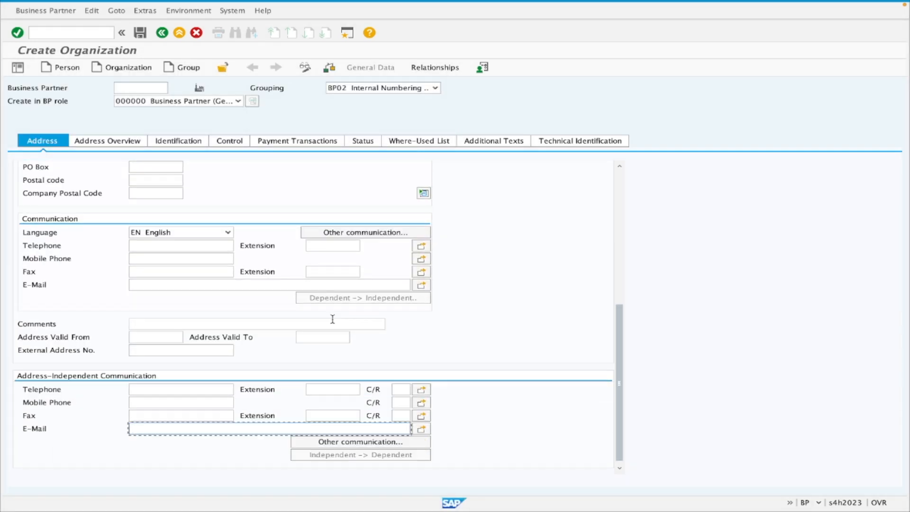
Review the communication, comments, address validity and address-independent communication fields of the address data.
{"action": "scroll", "coordinate": [333, 322], "scroll_direction": "up", "scroll_amount": 1}
{"action": "scroll", "coordinate": [195, 267], "scroll_direction": "down", "scroll_amount": 1}
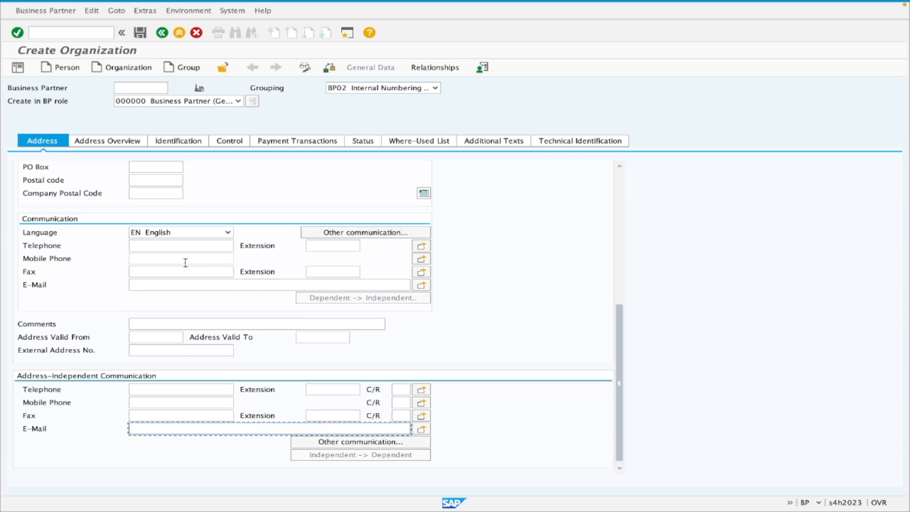
{"action": "left_click", "coordinate": [141, 324]}
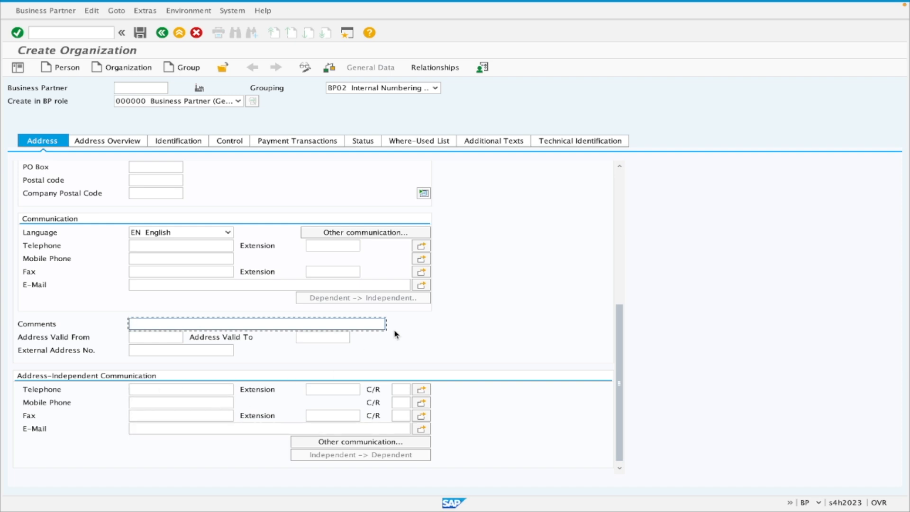
{"action": "scroll", "coordinate": [454, 297], "scroll_direction": "up", "scroll_amount": 5}
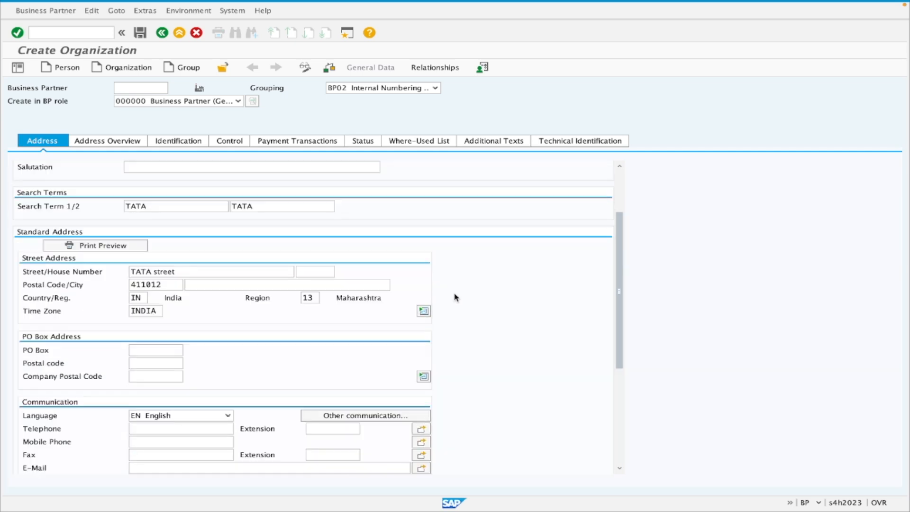
{"action": "scroll", "coordinate": [454, 298], "scroll_direction": "down", "scroll_amount": 1}
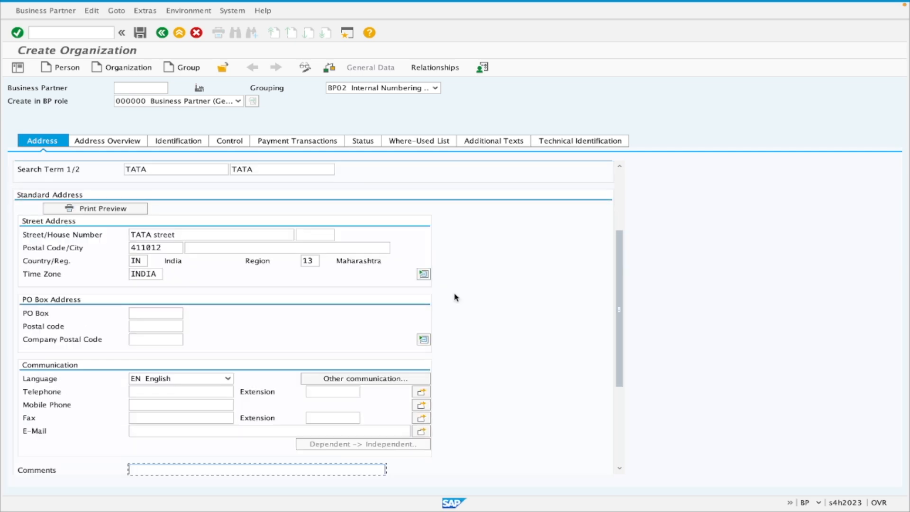
Review the address overview with its address usages, and the organizational, industry and identification number sections of the identification data.
{"action": "left_click", "coordinate": [126, 143]}
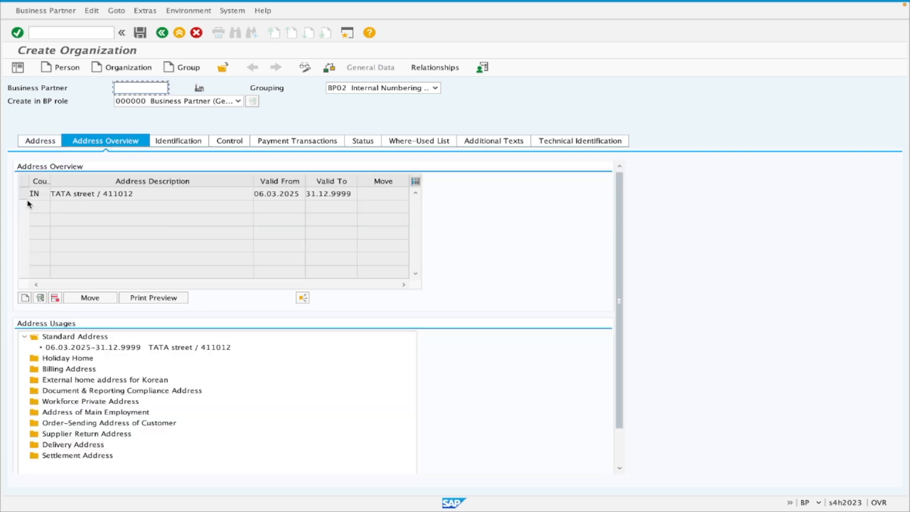
{"action": "left_click", "coordinate": [192, 144]}
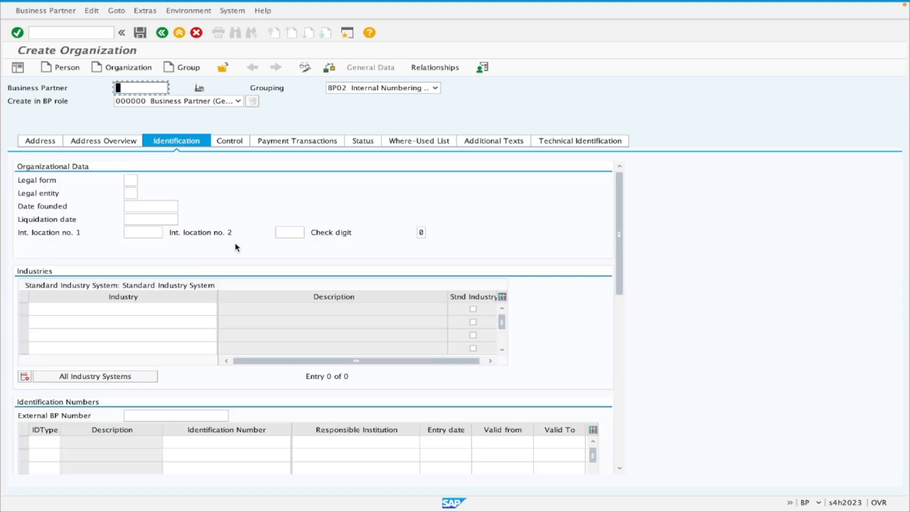
{"action": "scroll", "coordinate": [235, 247], "scroll_direction": "down", "scroll_amount": 3}
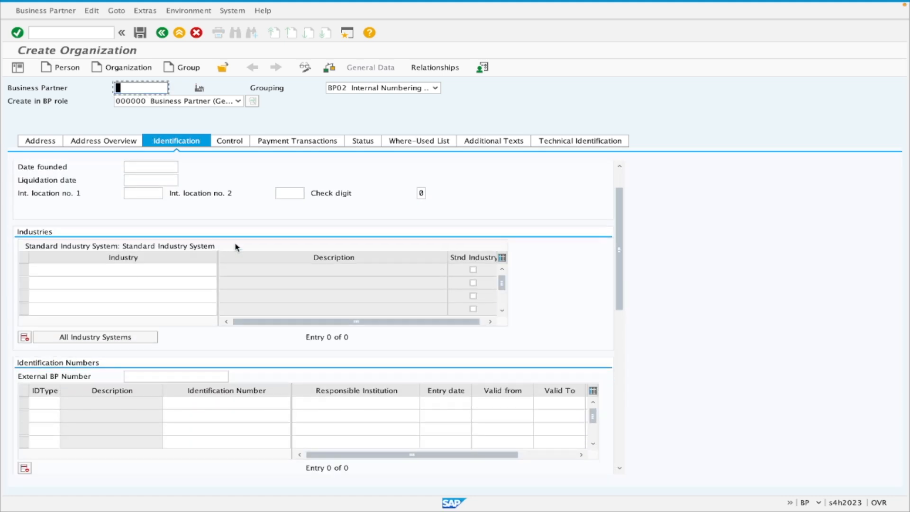
{"action": "scroll", "coordinate": [236, 248], "scroll_direction": "down", "scroll_amount": 1}
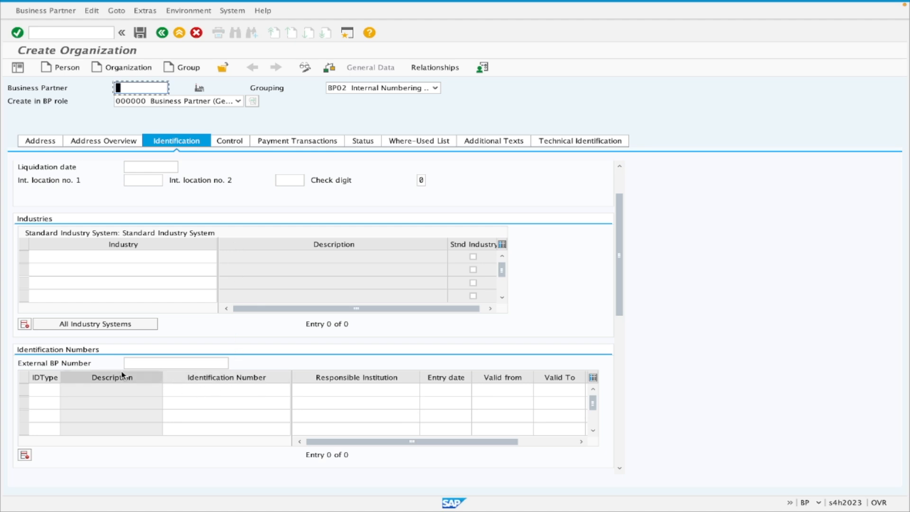
{"action": "scroll", "coordinate": [97, 391], "scroll_direction": "up", "scroll_amount": 4}
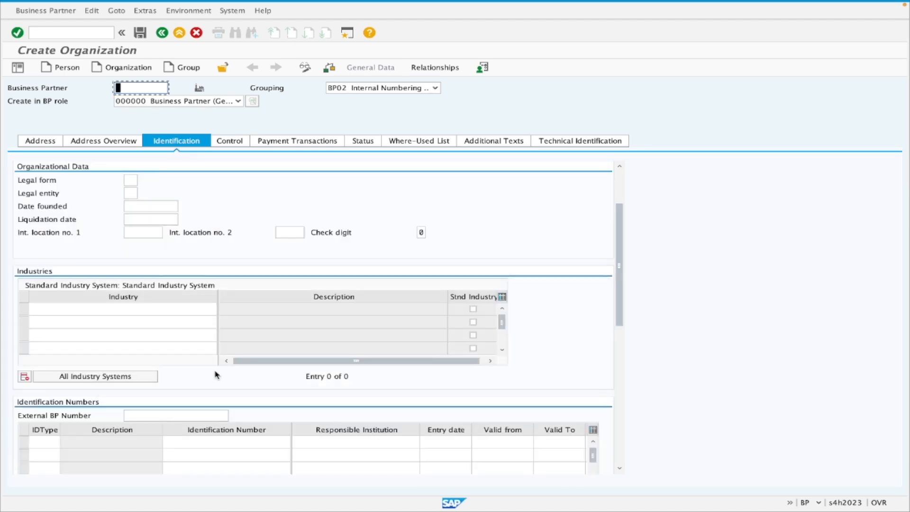
Look through the available tax number categories for the identification data and close the list without choosing one.
{"action": "left_click_drag", "start_coordinate": [620, 234], "coordinate": [622, 298]}
{"action": "left_click", "coordinate": [75, 351]}
{"action": "left_click", "coordinate": [72, 343]}
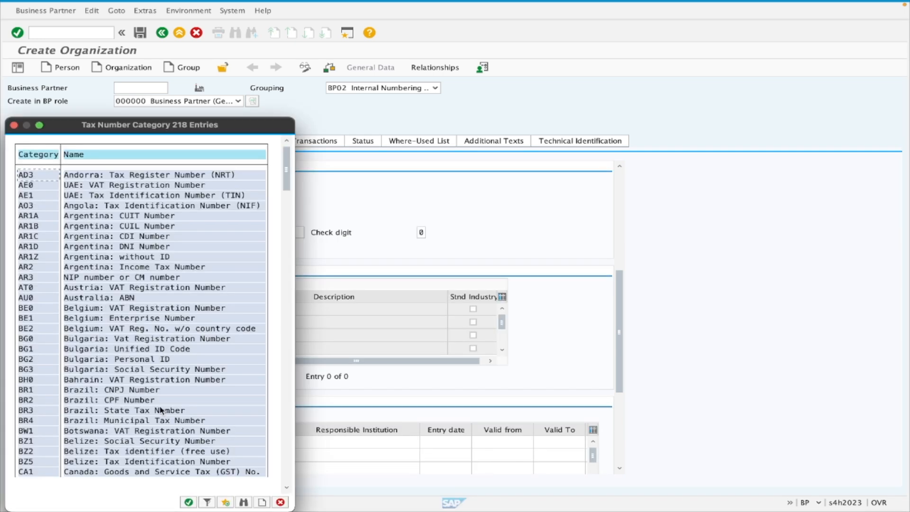
{"action": "scroll", "coordinate": [163, 404], "scroll_direction": "down", "scroll_amount": 2}
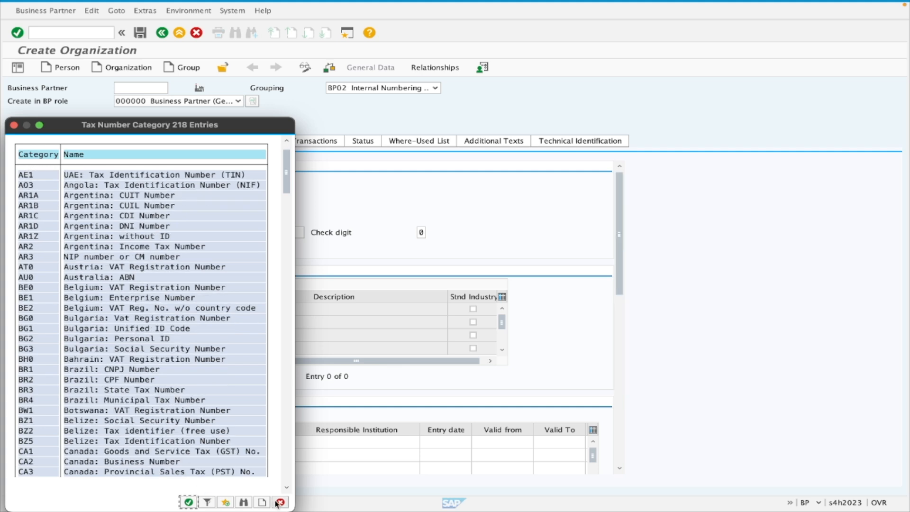
{"action": "left_click", "coordinate": [280, 502]}
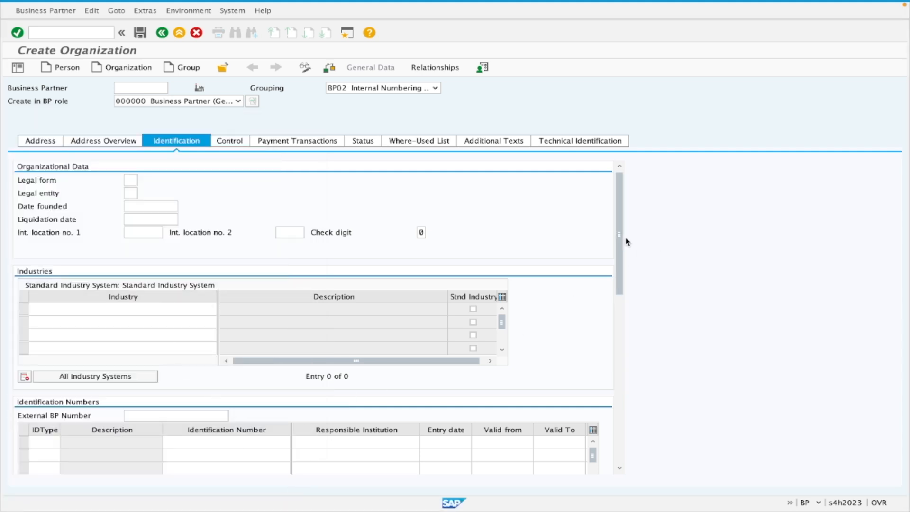
Examine the tax number and tax classification tables in the identification data, and review the control parameters, notes and business hours.
{"action": "left_click_drag", "start_coordinate": [617, 232], "coordinate": [608, 380]}
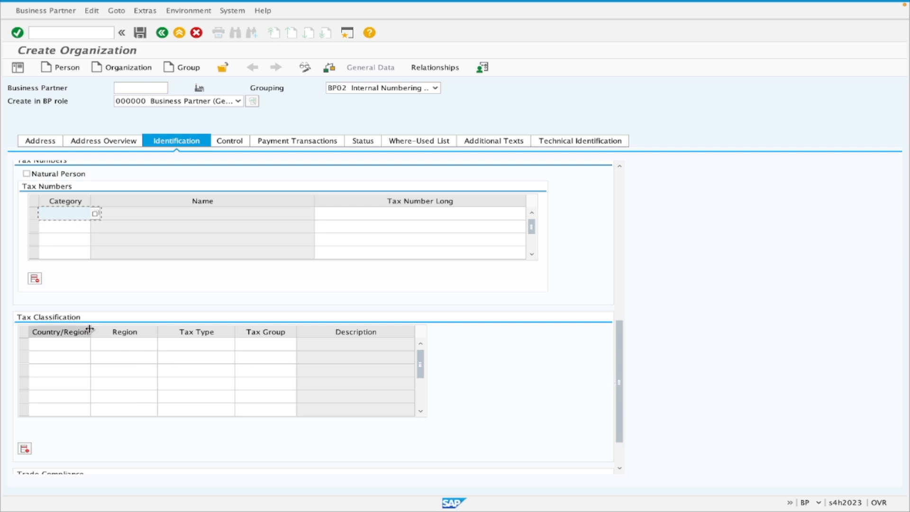
{"action": "left_click", "coordinate": [389, 214]}
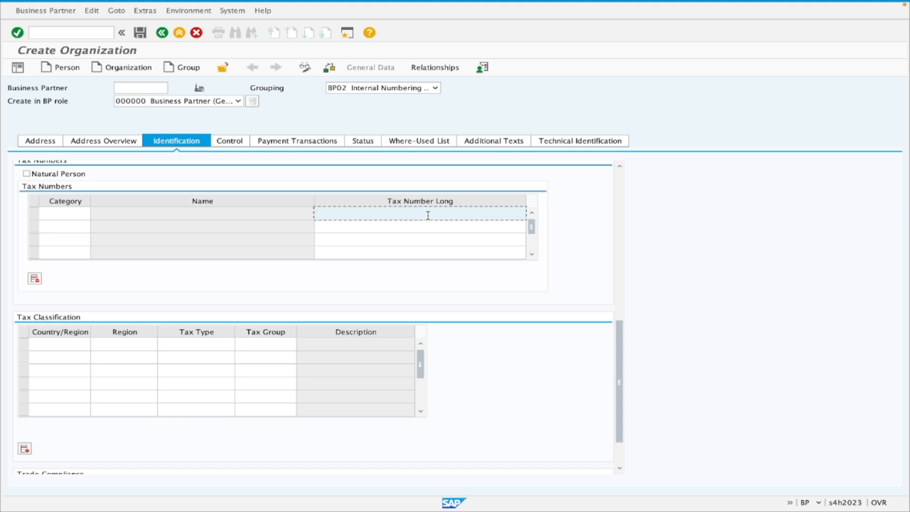
{"action": "left_click", "coordinate": [620, 186]}
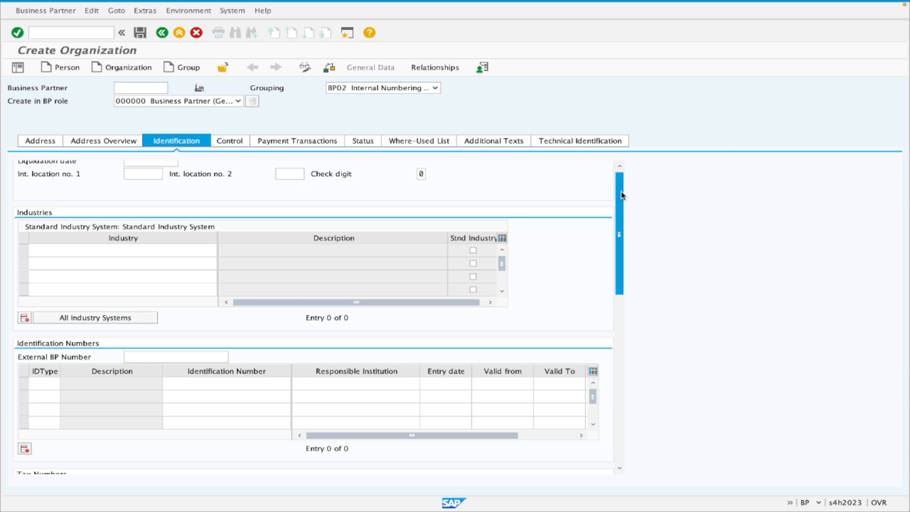
{"action": "left_click", "coordinate": [620, 191]}
{"action": "left_click", "coordinate": [228, 144]}
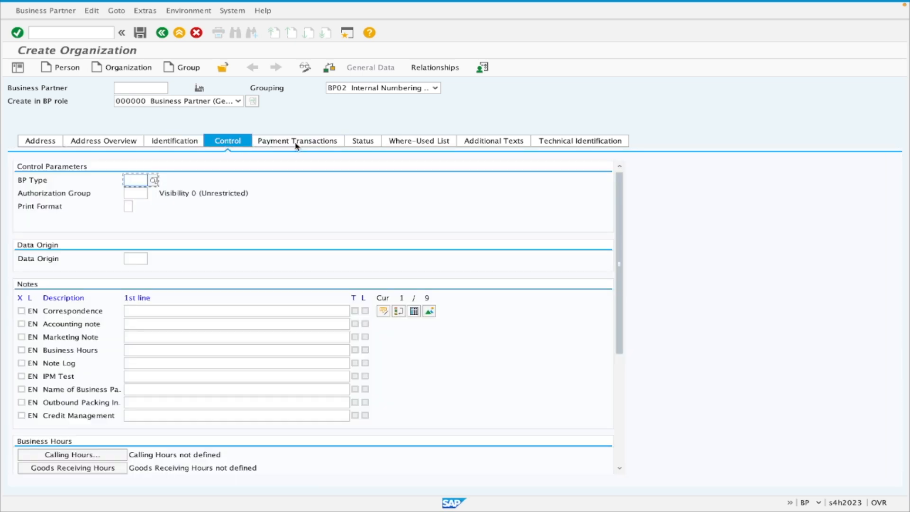
{"action": "left_click", "coordinate": [621, 412]}
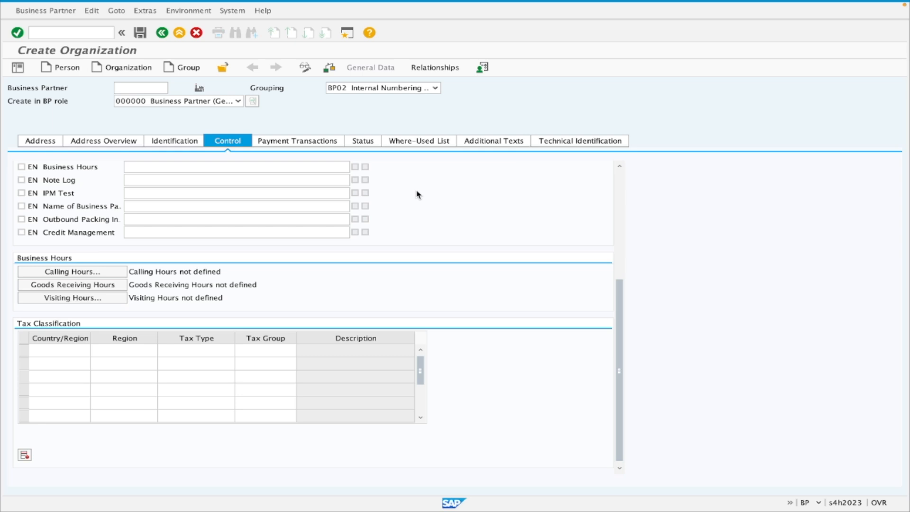
Examine the bank key, bank account and control key fields of the payment transaction bank details.
{"action": "left_click", "coordinate": [306, 141]}
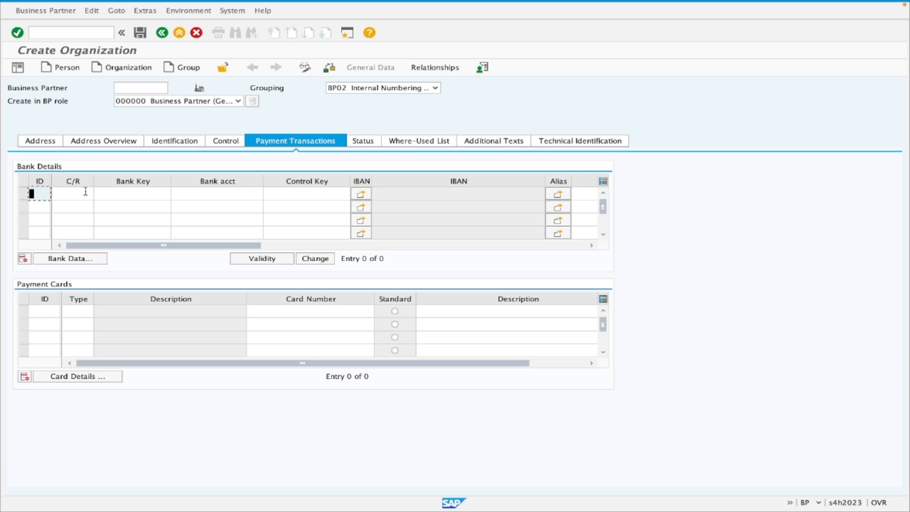
{"action": "left_click", "coordinate": [145, 192]}
{"action": "left_click", "coordinate": [216, 192]}
{"action": "left_click", "coordinate": [316, 195]}
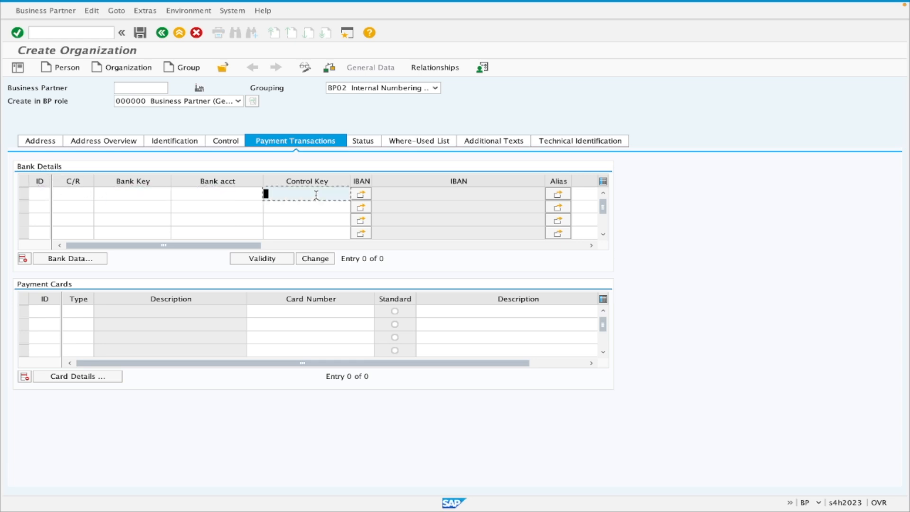
{"action": "left_click", "coordinate": [138, 196]}
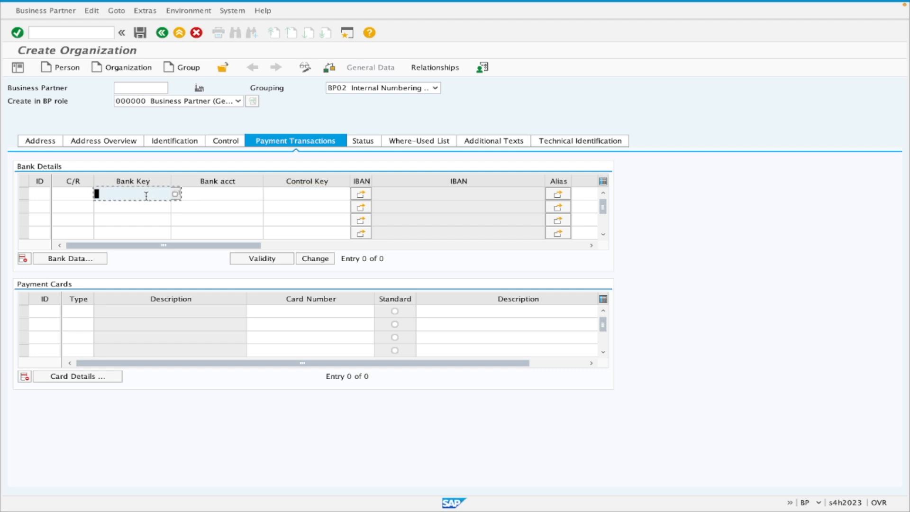
{"action": "left_click", "coordinate": [223, 193]}
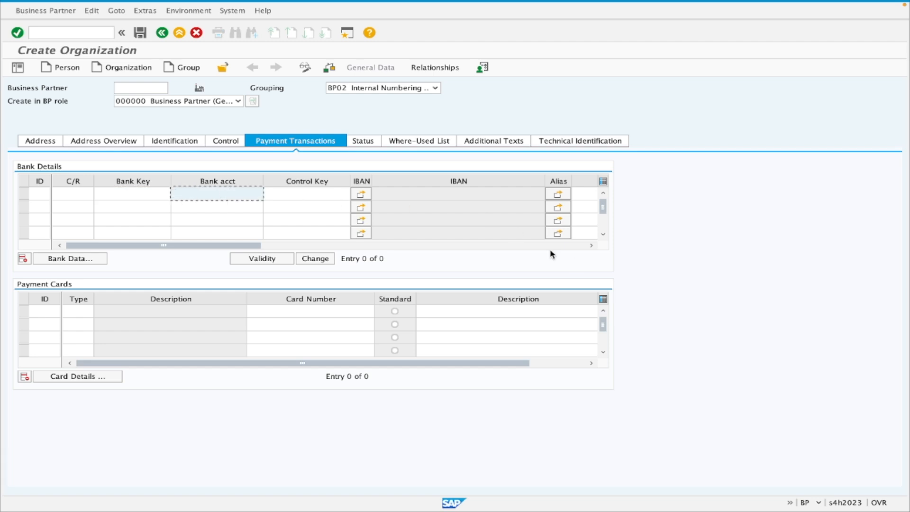
Look through the remaining bank details columns as far as the name of the financial institution and return to the first columns.
{"action": "left_click", "coordinate": [591, 245]}
{"action": "left_click", "coordinate": [591, 246]}
{"action": "left_click", "coordinate": [592, 246]}
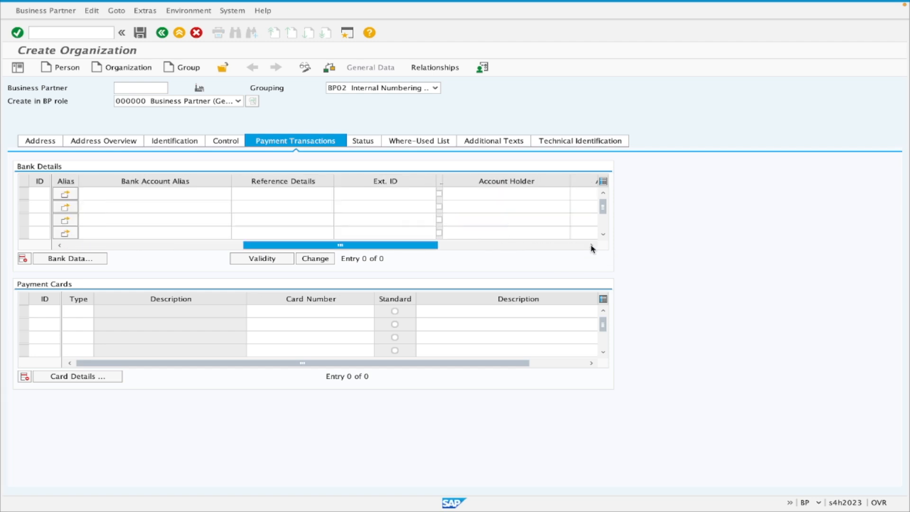
{"action": "left_click", "coordinate": [592, 246]}
{"action": "left_click", "coordinate": [592, 246]}
{"action": "left_click", "coordinate": [592, 246]}
{"action": "left_click", "coordinate": [592, 245]}
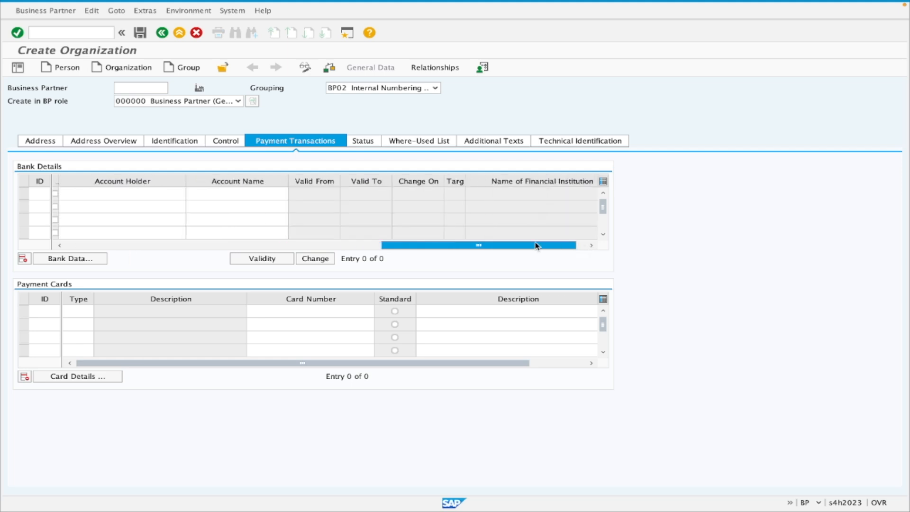
{"action": "left_click_drag", "start_coordinate": [525, 246], "coordinate": [208, 246]}
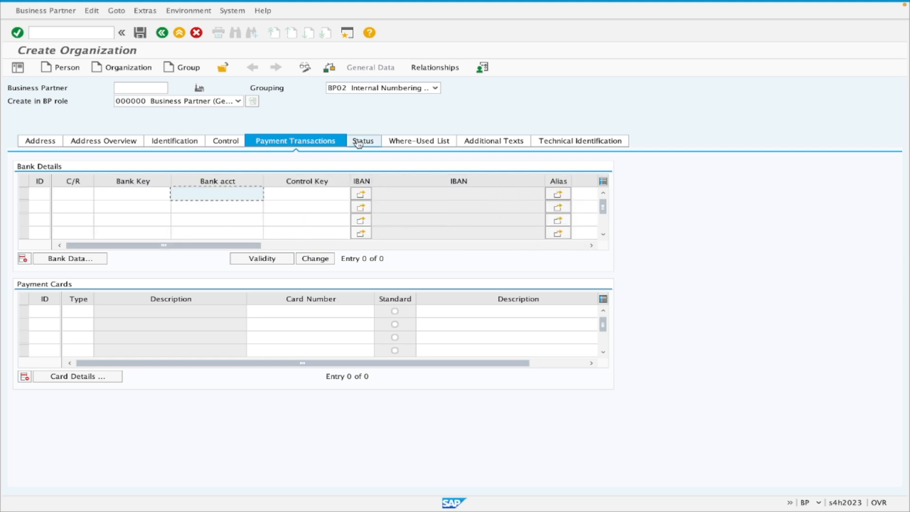
Examine the Central Block option in the status data, the where-used list and the additional texts of the partner.
{"action": "left_click", "coordinate": [369, 140]}
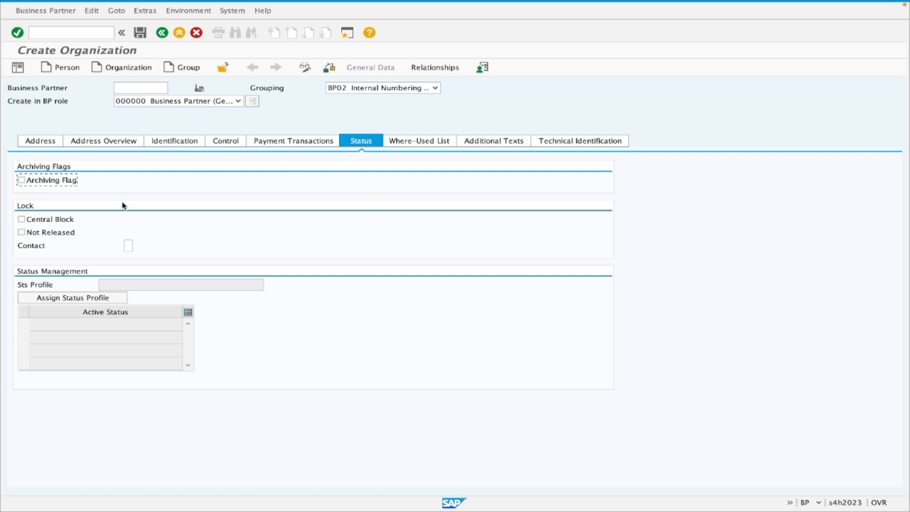
{"action": "left_click", "coordinate": [45, 224]}
{"action": "left_click", "coordinate": [53, 223]}
{"action": "left_click", "coordinate": [417, 143]}
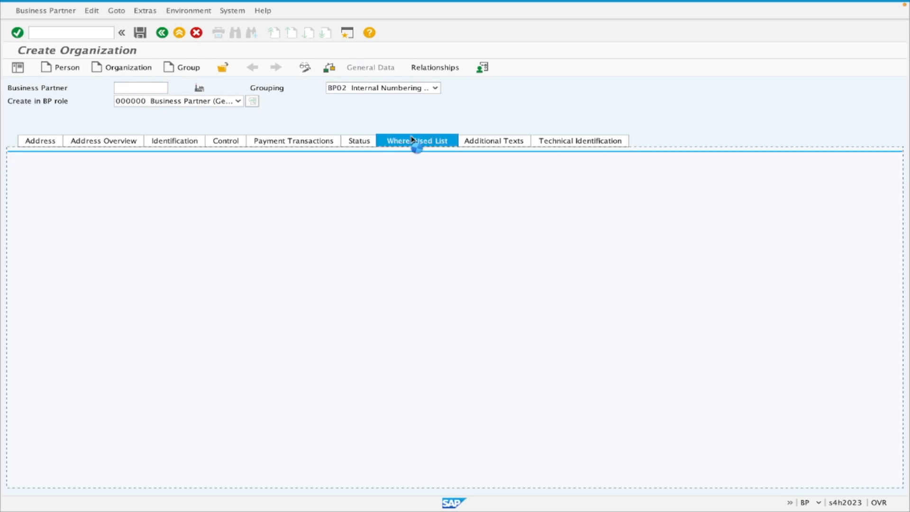
{"action": "left_click", "coordinate": [487, 143]}
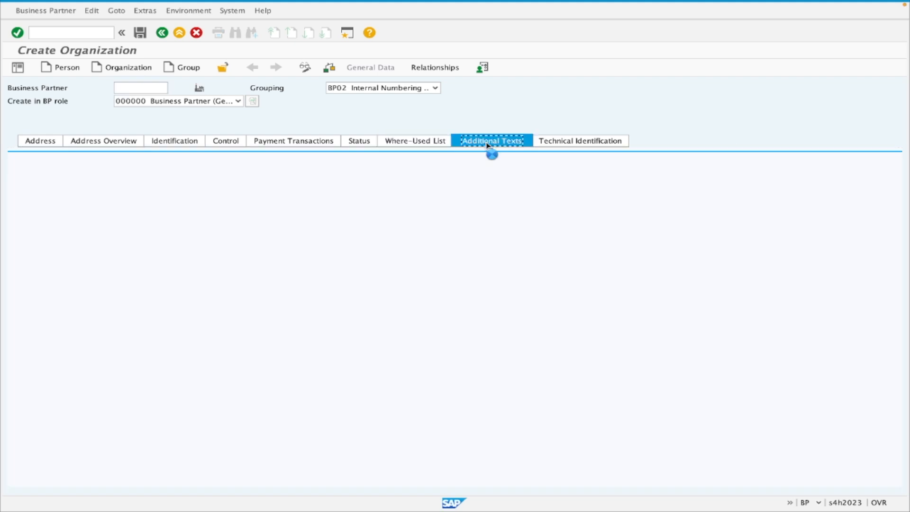
{"action": "left_click", "coordinate": [116, 191]}
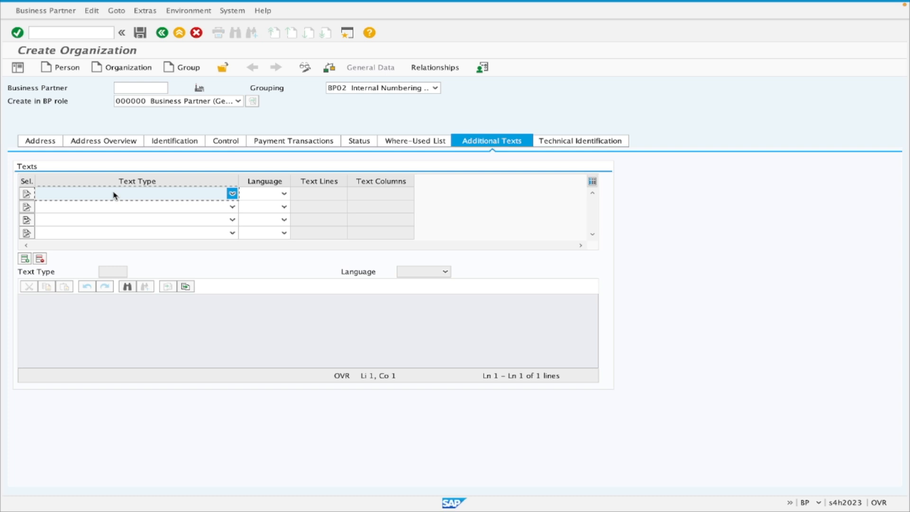
Revisit the standard address data and show the tax numbers section of the identification data.
{"action": "left_click", "coordinate": [38, 144]}
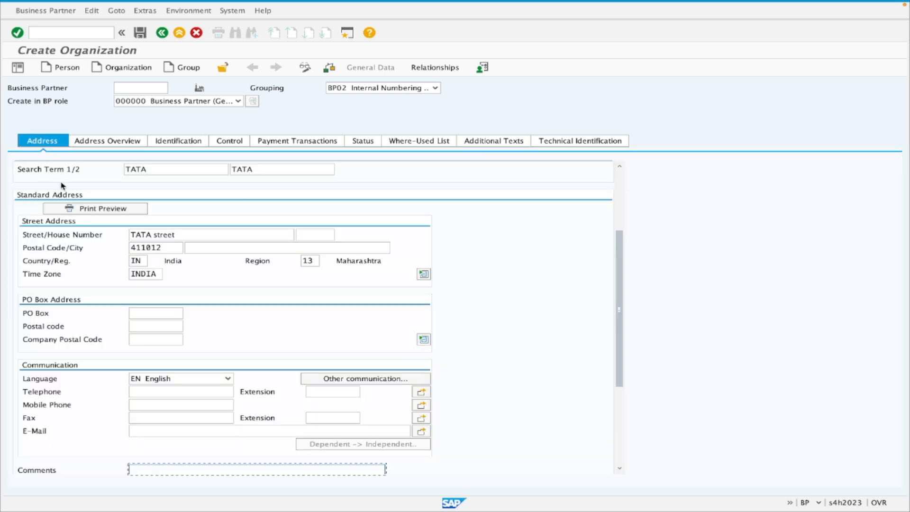
{"action": "left_click", "coordinate": [183, 141]}
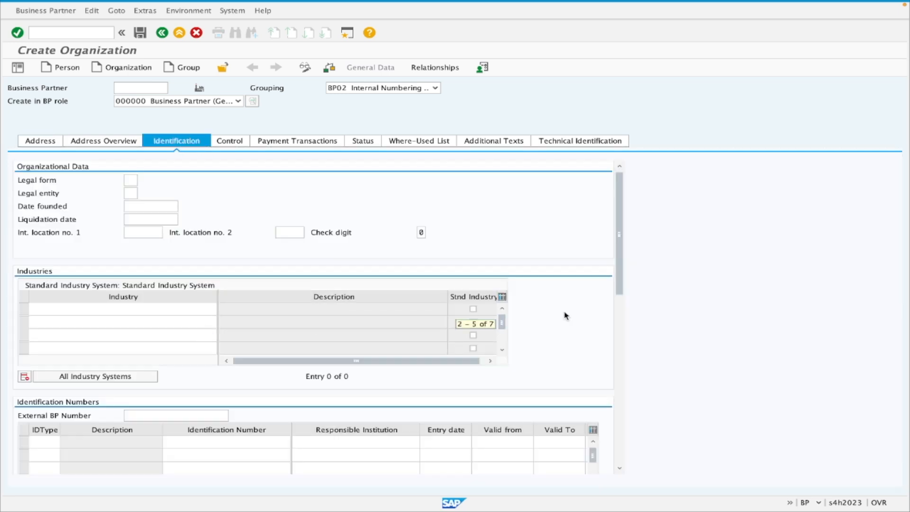
{"action": "left_click", "coordinate": [619, 385]}
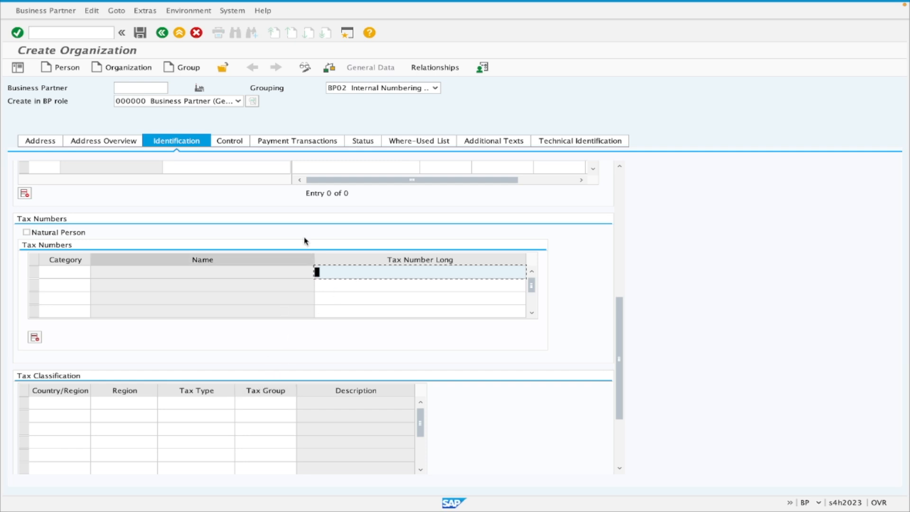
Return to the payment transactions data and save the new organization, then select its business partner number.
{"action": "left_click", "coordinate": [309, 142]}
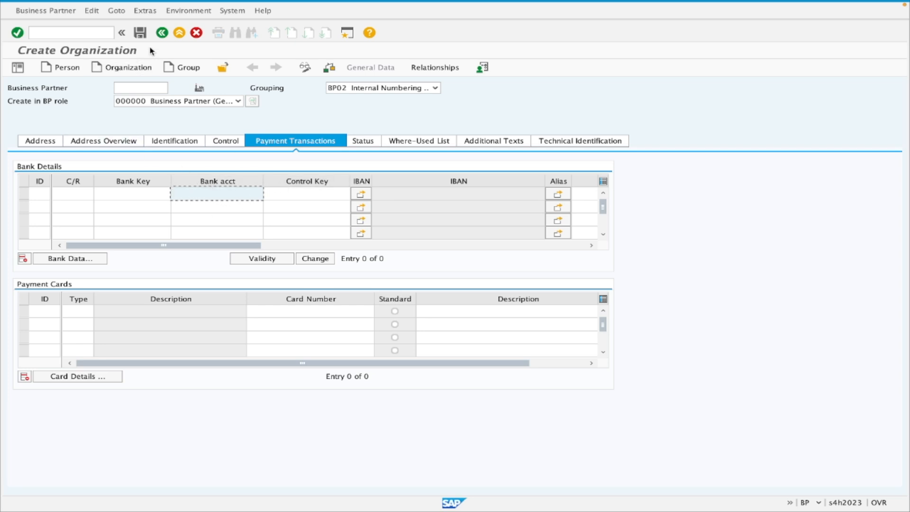
{"action": "left_click", "coordinate": [142, 34]}
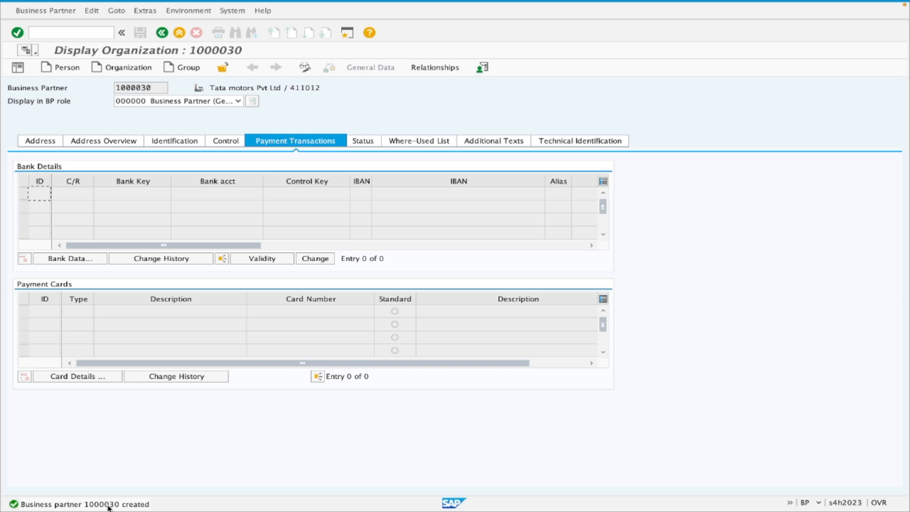
{"action": "left_click_drag", "start_coordinate": [158, 89], "coordinate": [110, 92]}
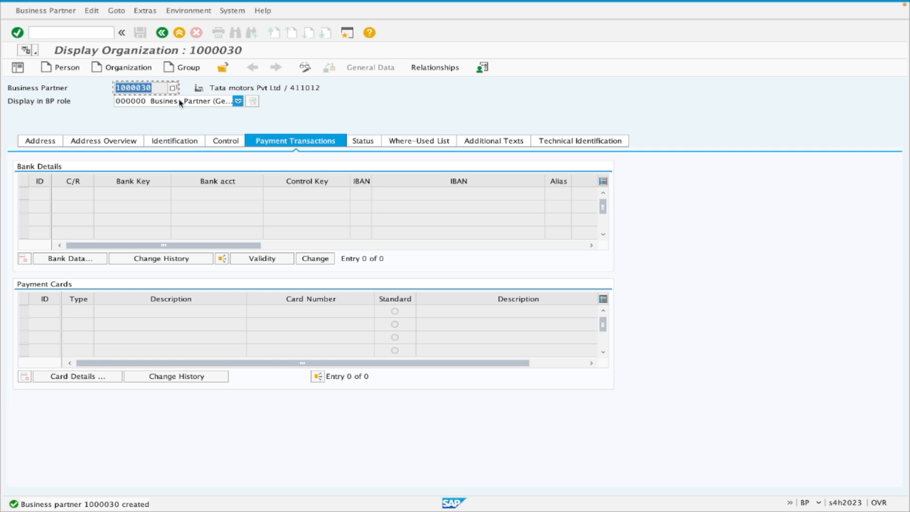
Switch the saved partner from display to change mode and add the role FLVN00 Supplier (Fin.Accounting).
{"action": "left_click", "coordinate": [238, 101]}
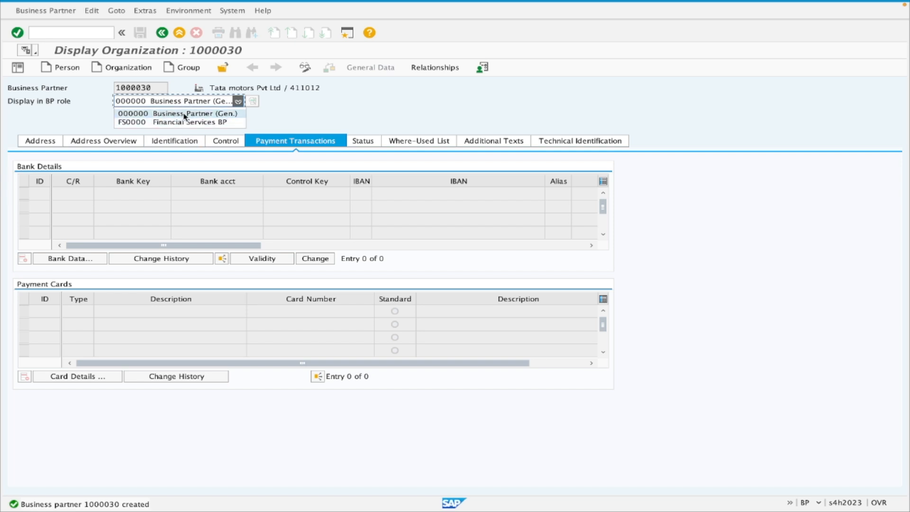
{"action": "left_click", "coordinate": [209, 113]}
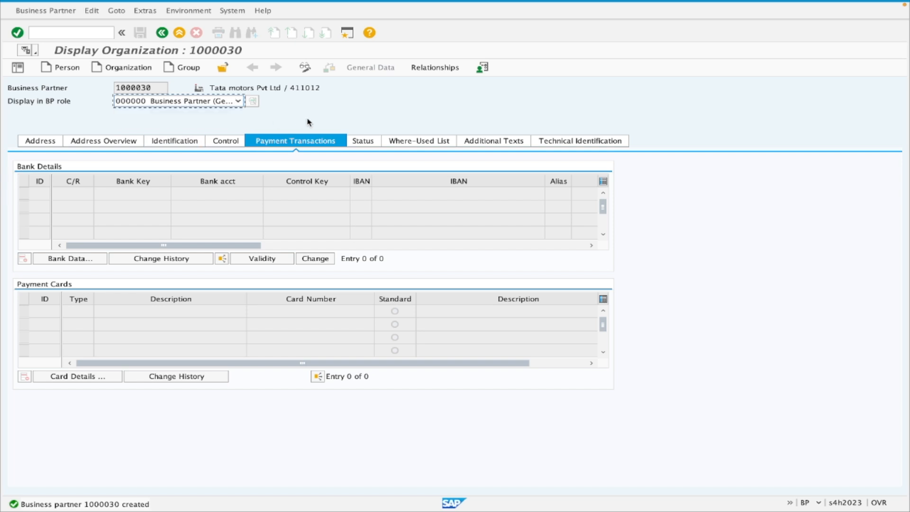
{"action": "left_click", "coordinate": [305, 69]}
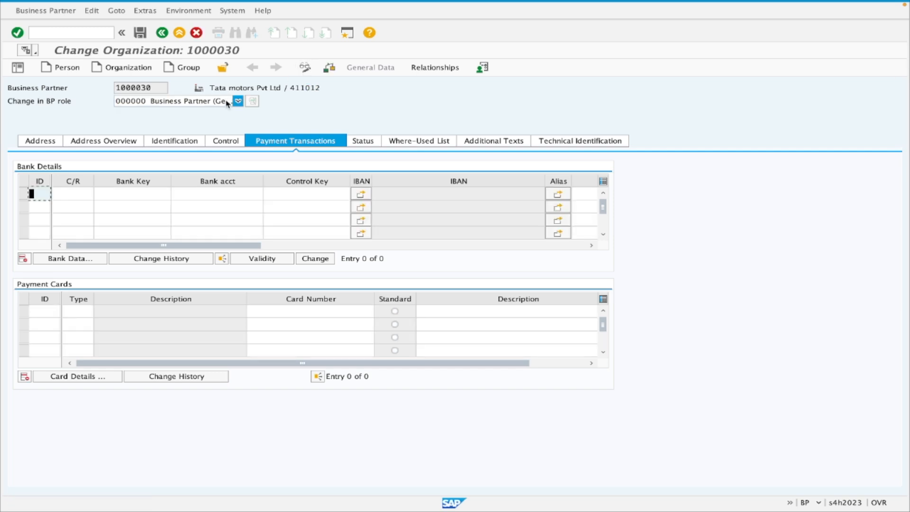
{"action": "left_click", "coordinate": [56, 141]}
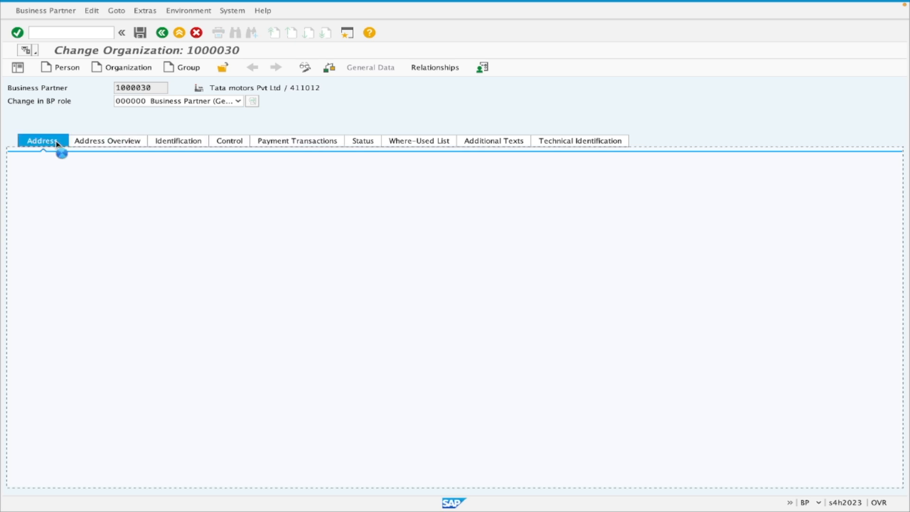
{"action": "left_click", "coordinate": [209, 102]}
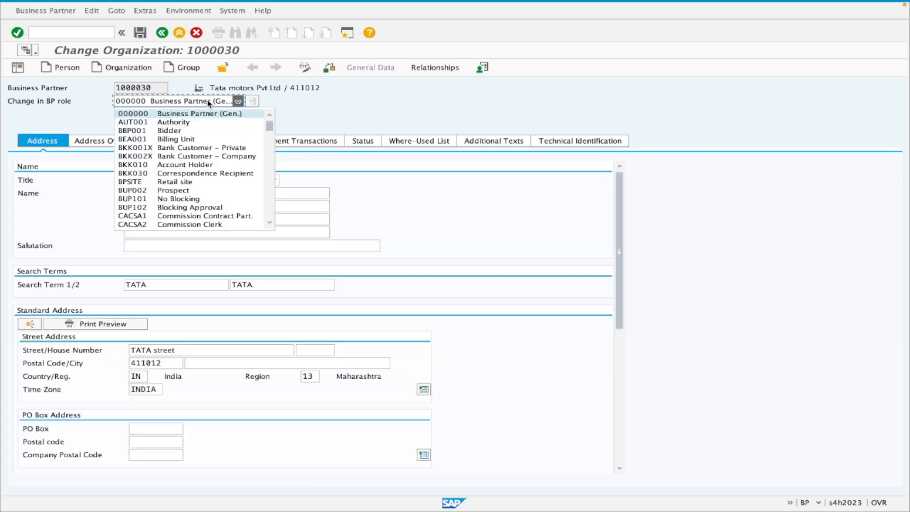
{"action": "type", "text": "flv"}
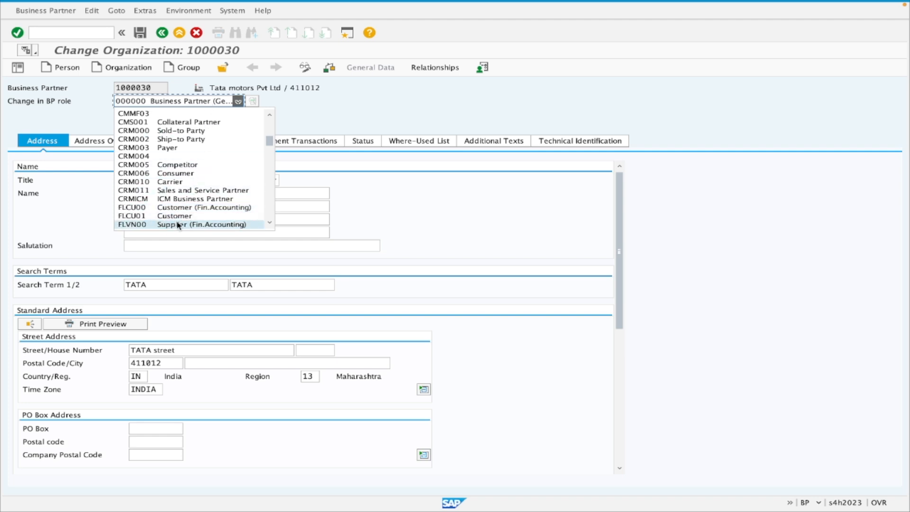
{"action": "left_click", "coordinate": [268, 225]}
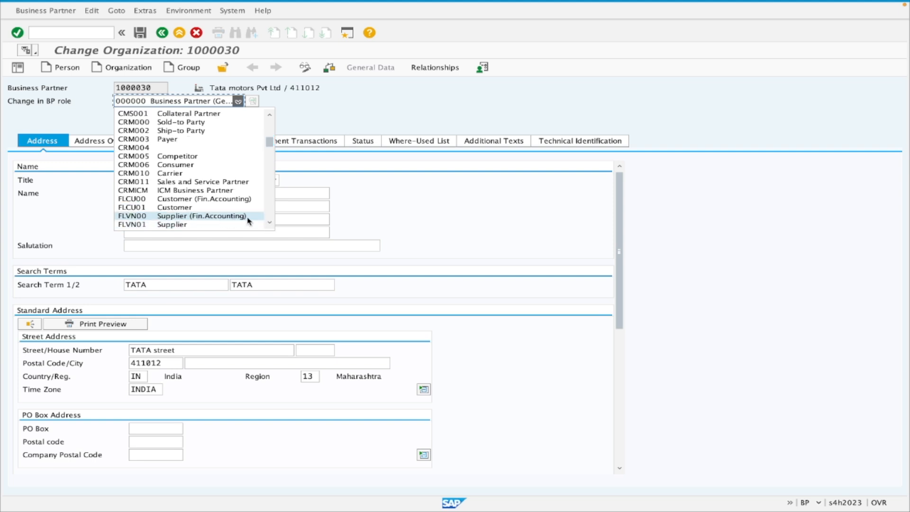
{"action": "left_click", "coordinate": [180, 217]}
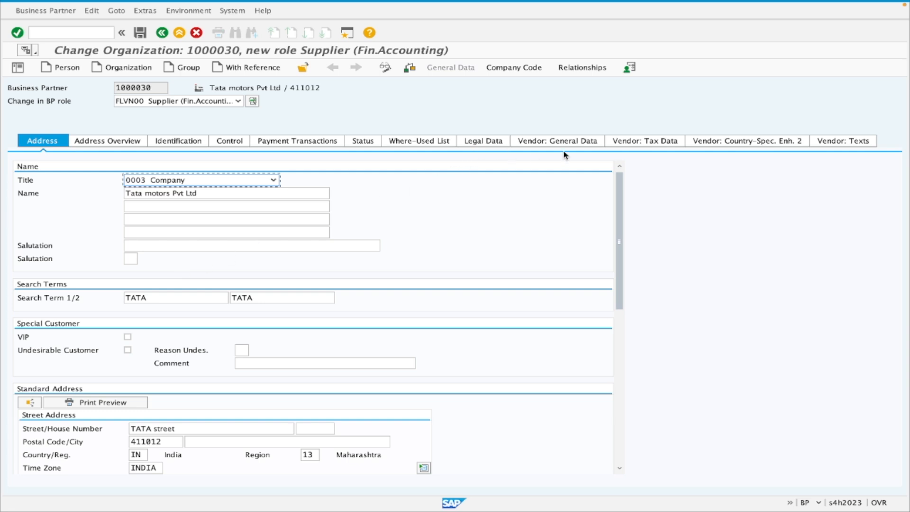
Go past the legal data to the vendor general data and compare the vendor number with the business partner number.
{"action": "left_click", "coordinate": [484, 143]}
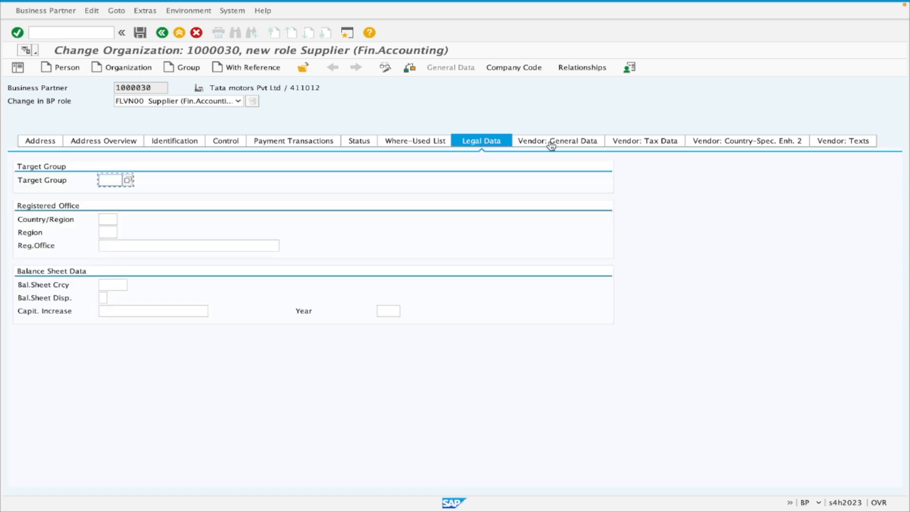
{"action": "left_click", "coordinate": [551, 143]}
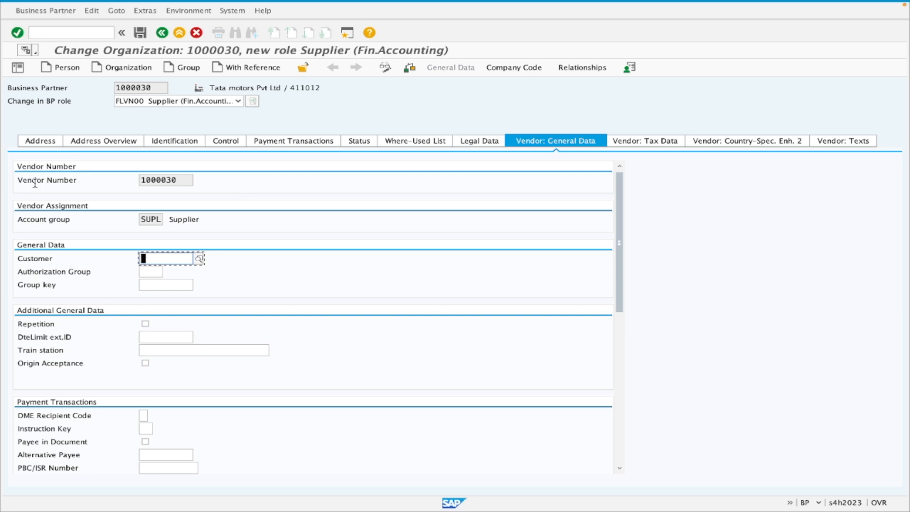
{"action": "left_click_drag", "start_coordinate": [184, 180], "coordinate": [140, 181]}
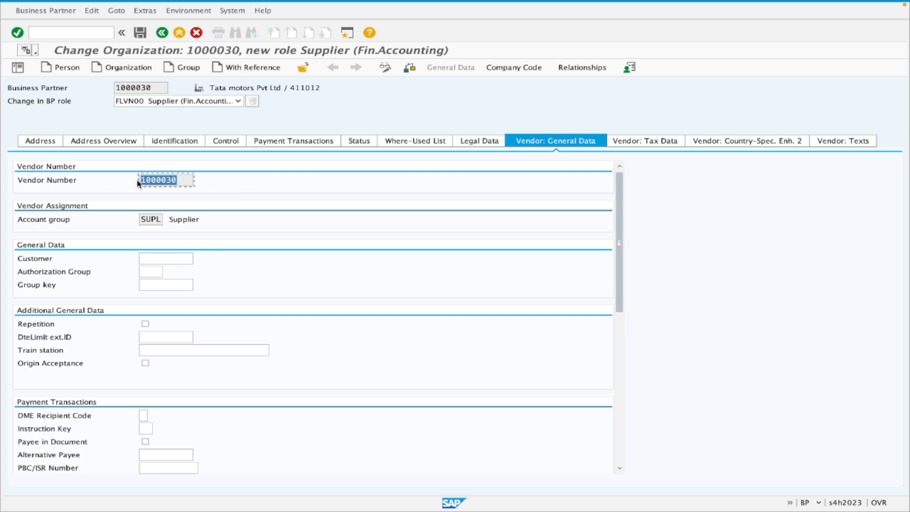
{"action": "left_click", "coordinate": [152, 87]}
{"action": "left_click_drag", "start_coordinate": [152, 87], "coordinate": [42, 86]}
{"action": "left_click_drag", "start_coordinate": [175, 180], "coordinate": [114, 185]}
{"action": "left_click", "coordinate": [185, 180]}
{"action": "left_click_drag", "start_coordinate": [184, 181], "coordinate": [135, 185]}
{"action": "left_click_drag", "start_coordinate": [157, 89], "coordinate": [114, 104]}
{"action": "left_click_drag", "start_coordinate": [179, 180], "coordinate": [109, 185]}
{"action": "left_click", "coordinate": [182, 181]}
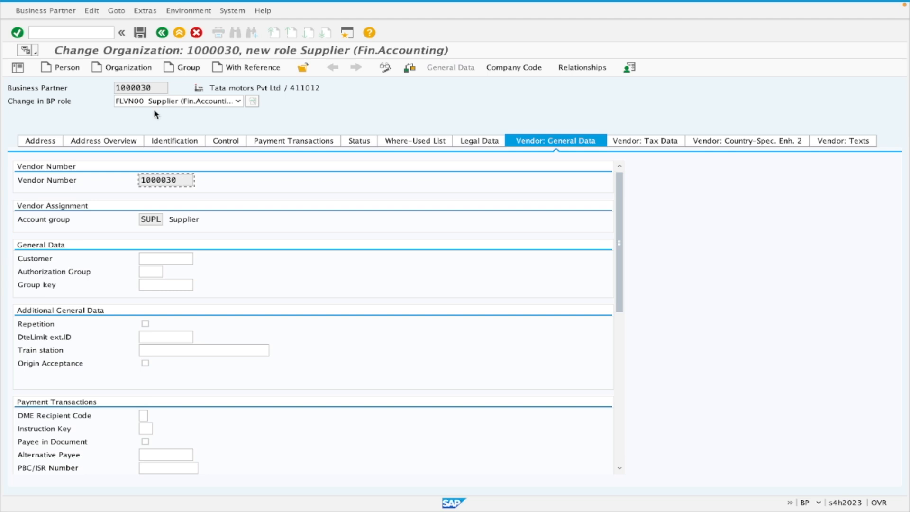
{"action": "left_click_drag", "start_coordinate": [157, 87], "coordinate": [93, 89]}
{"action": "left_click_drag", "start_coordinate": [181, 182], "coordinate": [127, 183]}
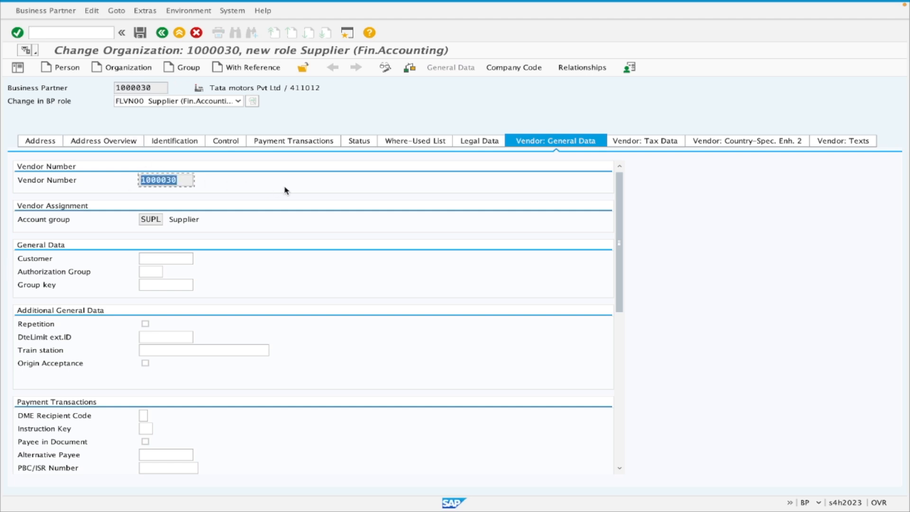
Look through the vendor tax data, country-specific enhancements and vendor texts, and return to the address data.
{"action": "left_click", "coordinate": [637, 144]}
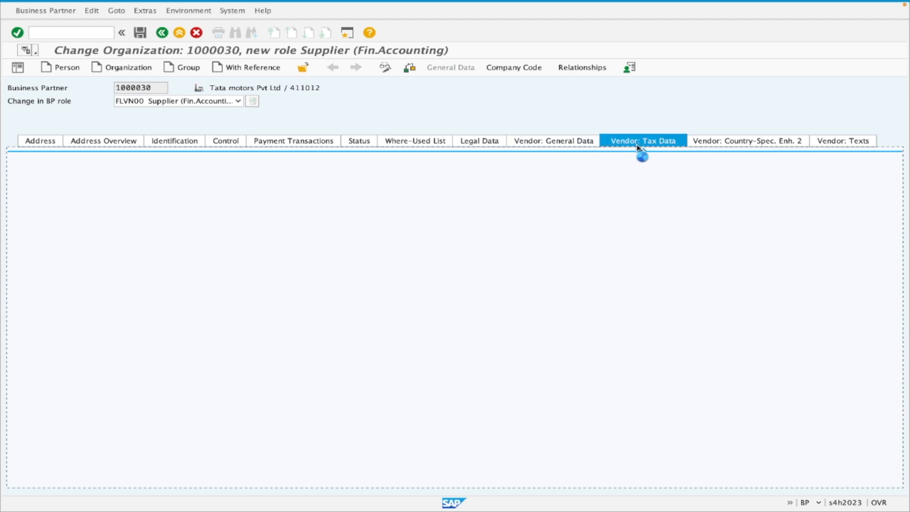
{"action": "left_click", "coordinate": [740, 144]}
{"action": "left_click", "coordinate": [840, 144]}
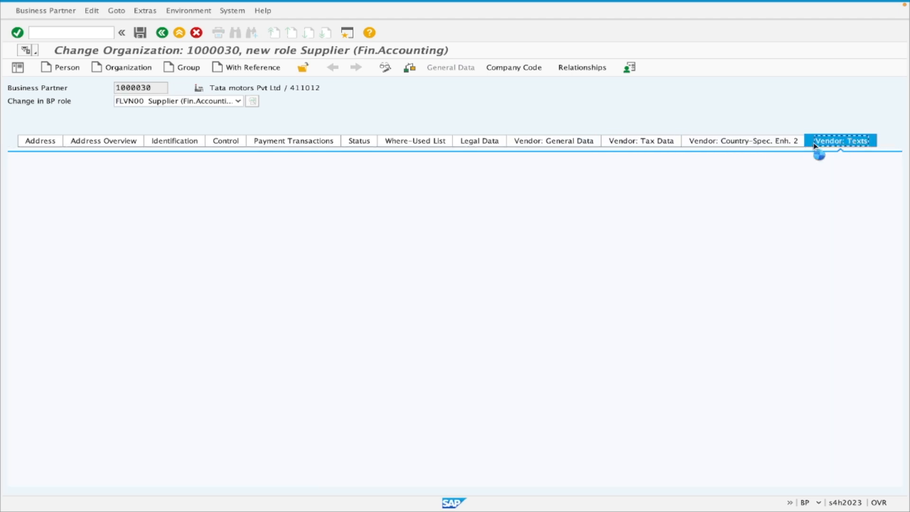
{"action": "left_click", "coordinate": [46, 142]}
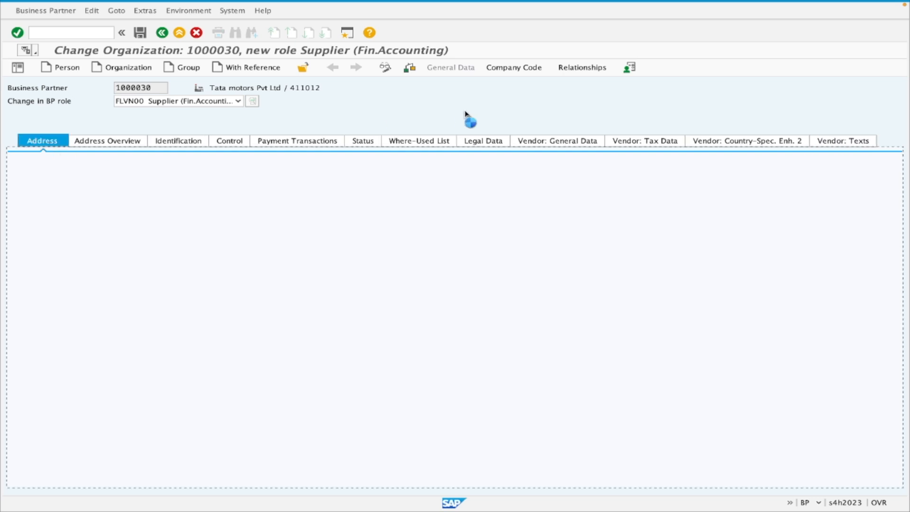
Open the supplier's company code data and assign company code 1710.
{"action": "left_click", "coordinate": [517, 75]}
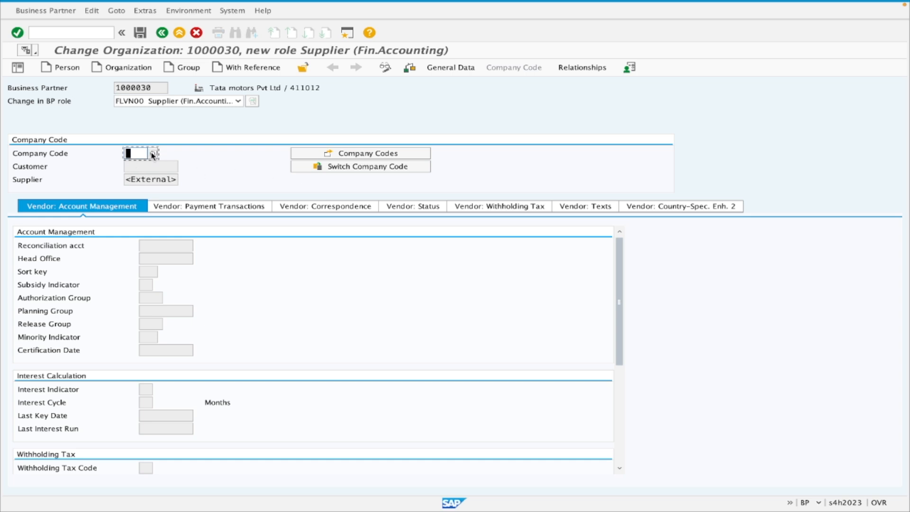
{"action": "type", "text": "1710"}
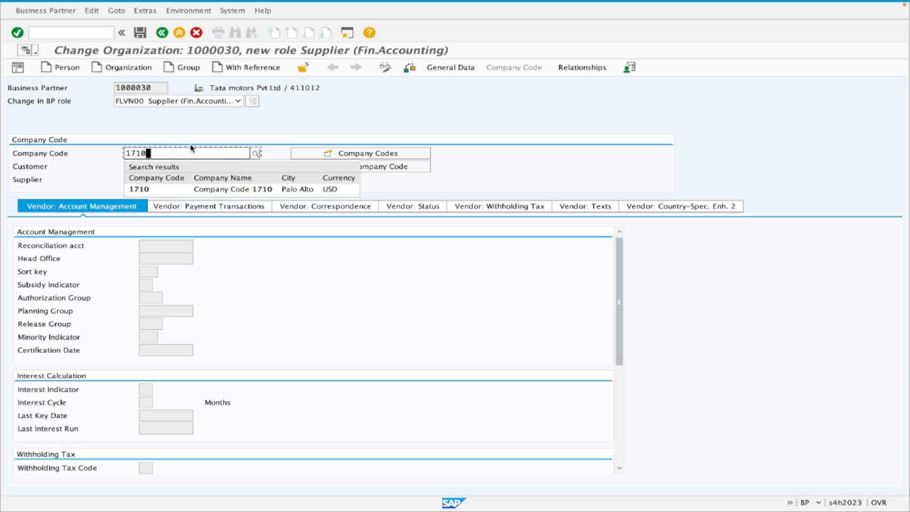
{"action": "left_click", "coordinate": [229, 191]}
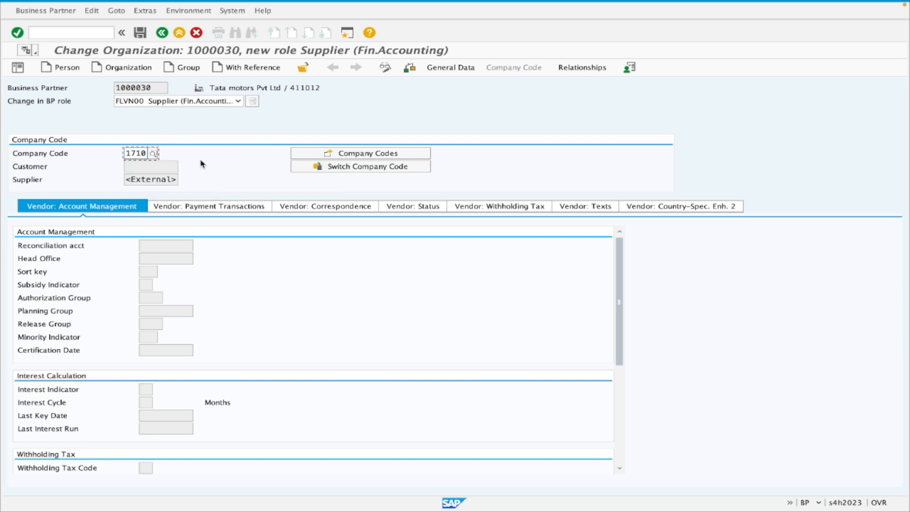
{"action": "left_click", "coordinate": [153, 154]}
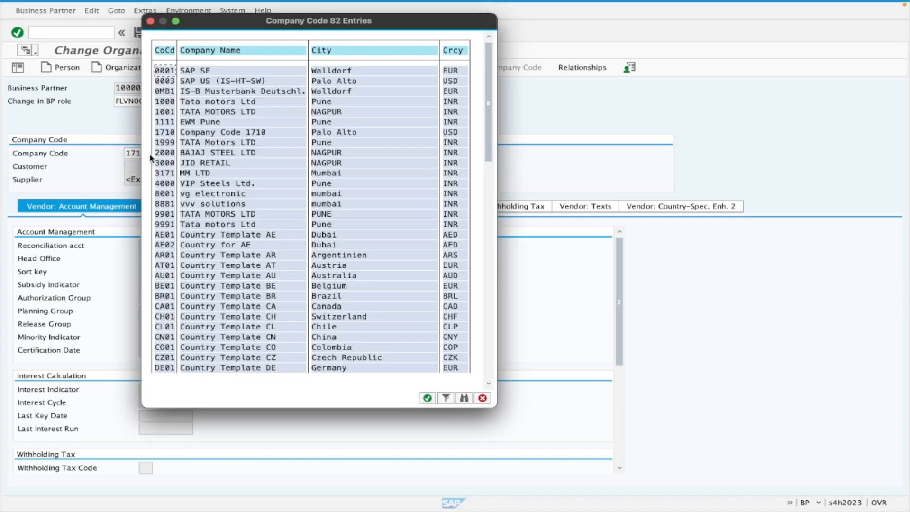
{"action": "double_click", "coordinate": [168, 133]}
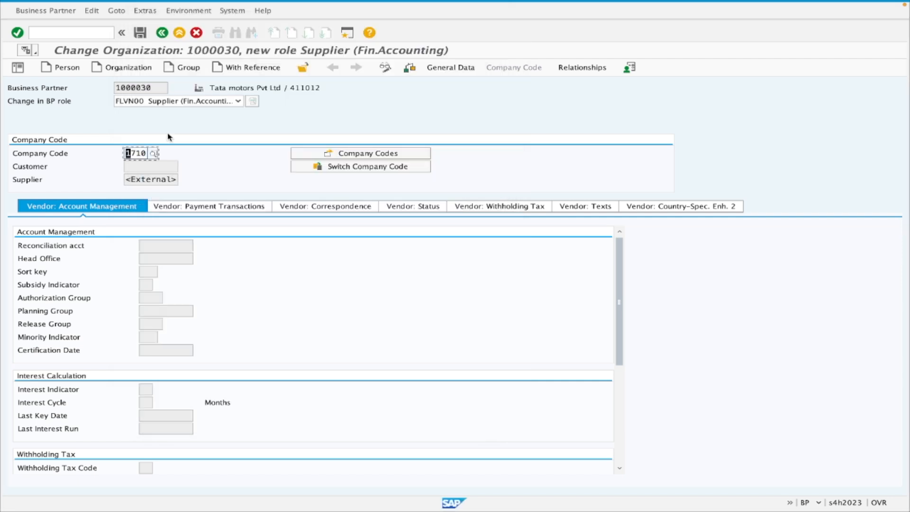
{"action": "key", "text": "Return"}
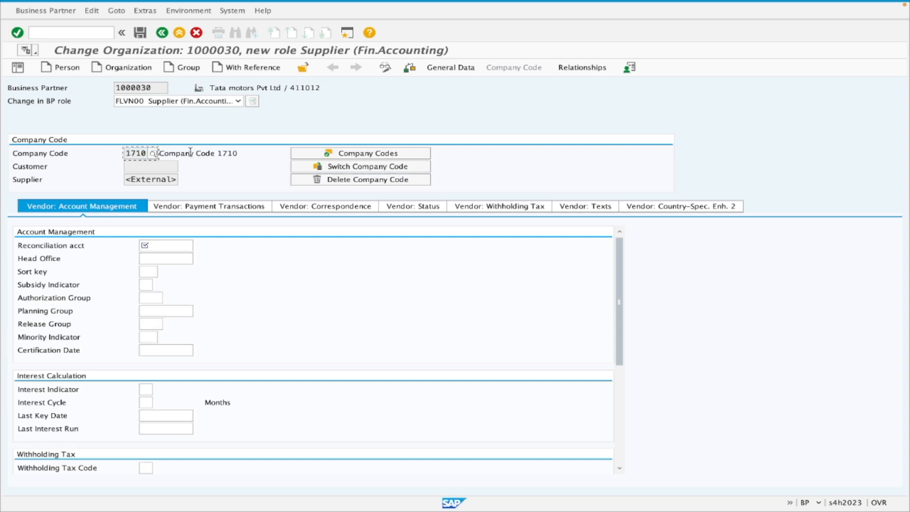
Set the reconciliation account in the vendor account management to 21100000 Payables Domestic.
{"action": "left_click", "coordinate": [166, 245]}
{"action": "scroll", "coordinate": [166, 282], "scroll_direction": "down", "scroll_amount": 1}
{"action": "scroll", "coordinate": [167, 282], "scroll_direction": "up", "scroll_amount": 1}
{"action": "left_click", "coordinate": [62, 246]}
{"action": "left_click", "coordinate": [159, 245]}
{"action": "left_click", "coordinate": [199, 246]}
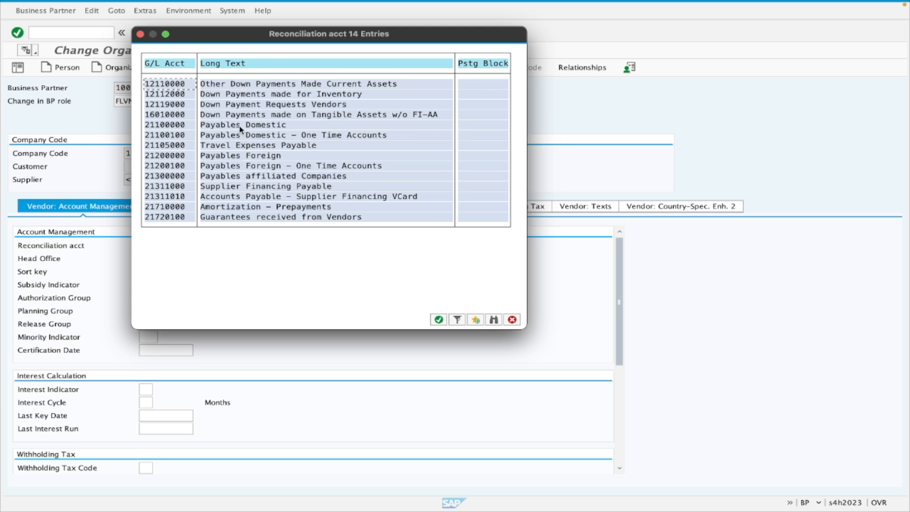
{"action": "left_click", "coordinate": [270, 157]}
{"action": "double_click", "coordinate": [181, 127]}
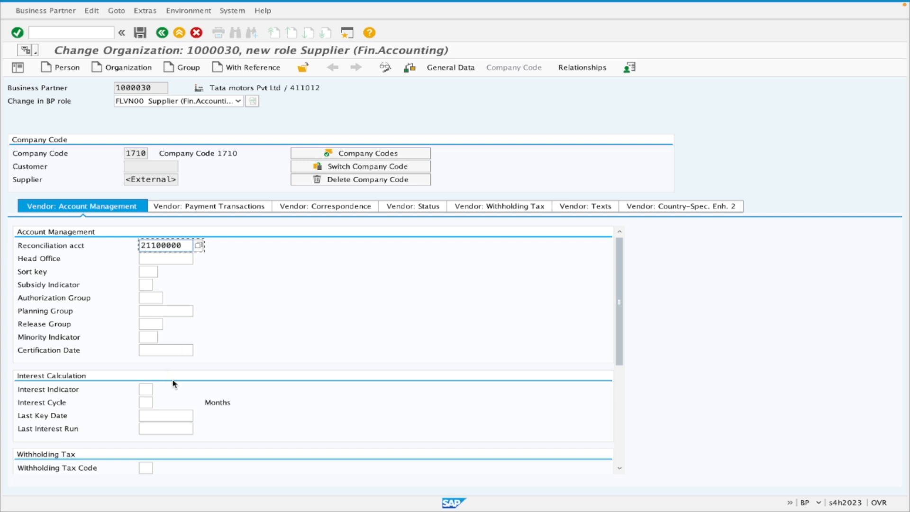
Examine the interest calculation, withholding tax, reference data and additional account management sections, and confirm the account management entries.
{"action": "scroll", "coordinate": [232, 368], "scroll_direction": "down", "scroll_amount": 2}
{"action": "scroll", "coordinate": [193, 377], "scroll_direction": "down", "scroll_amount": 1}
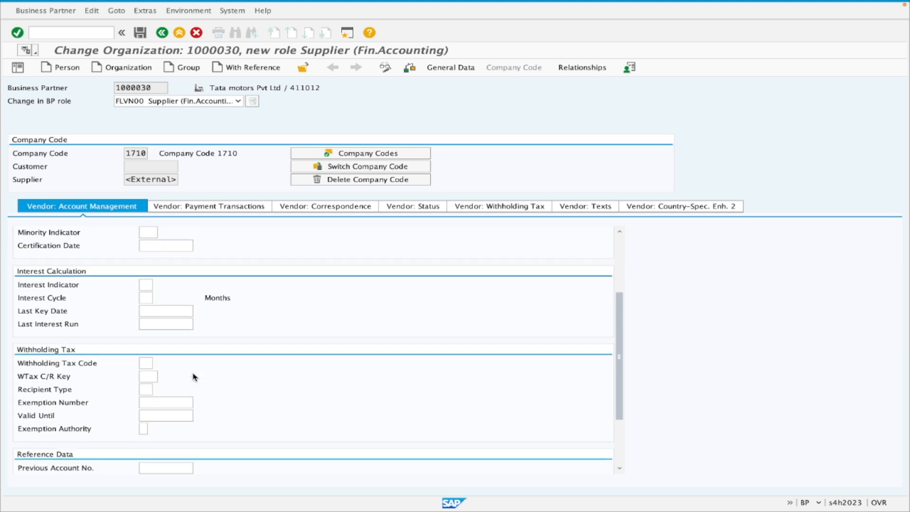
{"action": "left_click", "coordinate": [88, 368]}
{"action": "scroll", "coordinate": [60, 426], "scroll_direction": "down", "scroll_amount": 2}
{"action": "scroll", "coordinate": [66, 427], "scroll_direction": "down", "scroll_amount": 1}
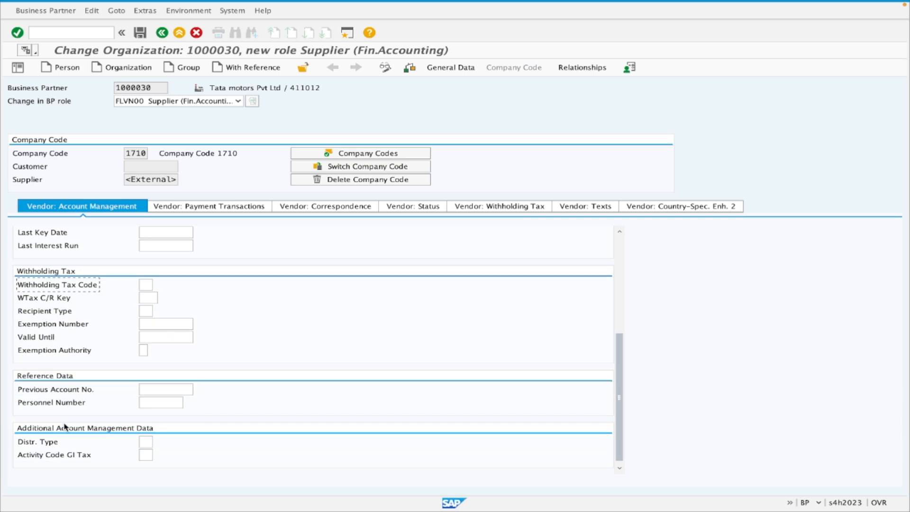
{"action": "scroll", "coordinate": [71, 419], "scroll_direction": "up", "scroll_amount": 5}
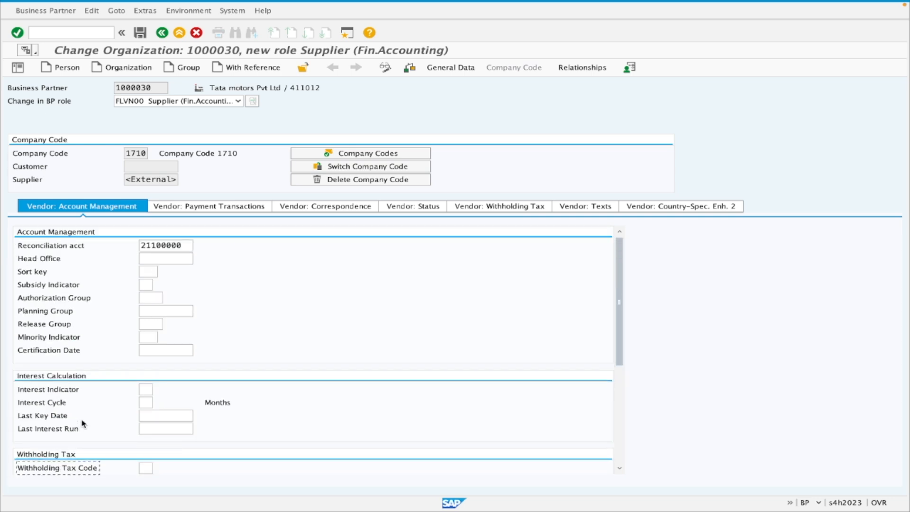
{"action": "left_click", "coordinate": [143, 271]}
{"action": "key", "text": "Return"}
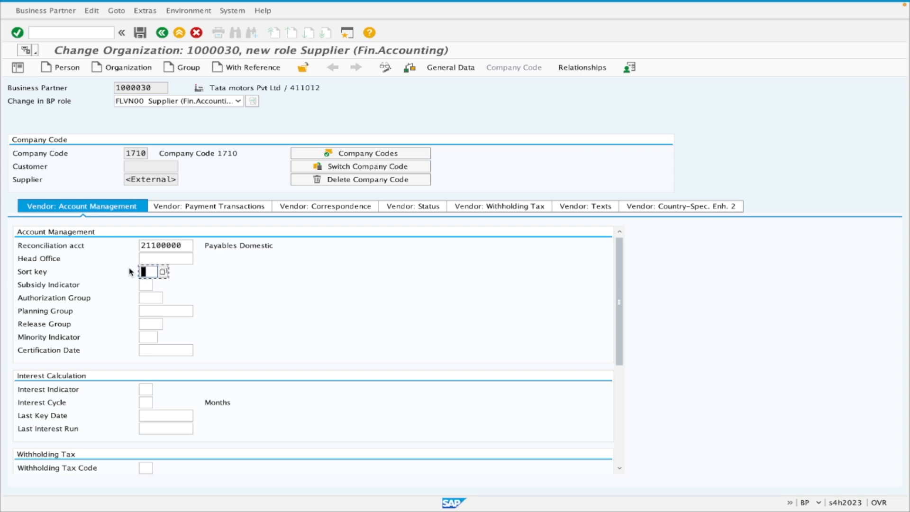
Set the terms of payment in the vendor payment transactions to 0001, payable immediately due net.
{"action": "left_click", "coordinate": [192, 207]}
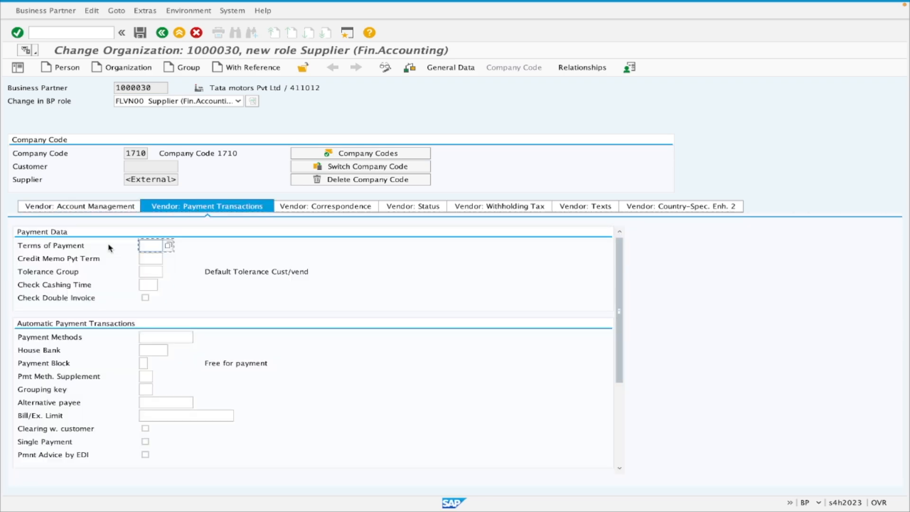
{"action": "left_click", "coordinate": [169, 245]}
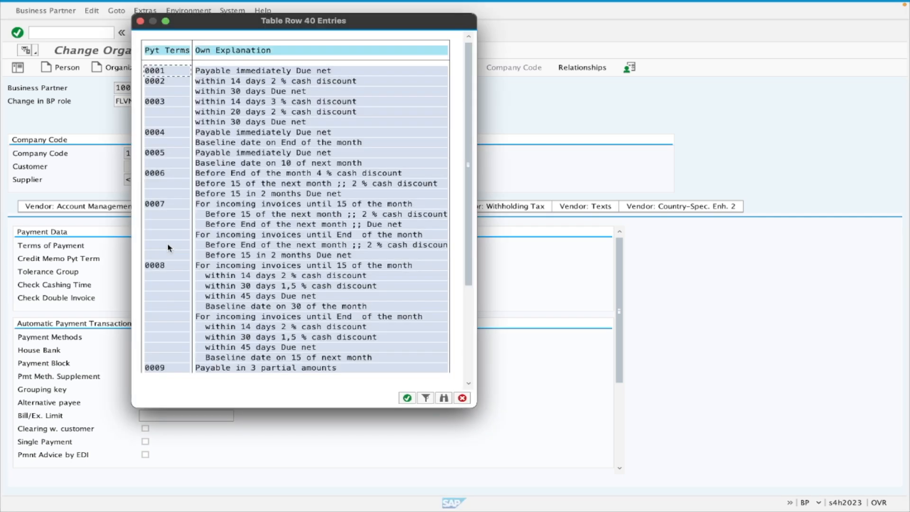
{"action": "double_click", "coordinate": [180, 72]}
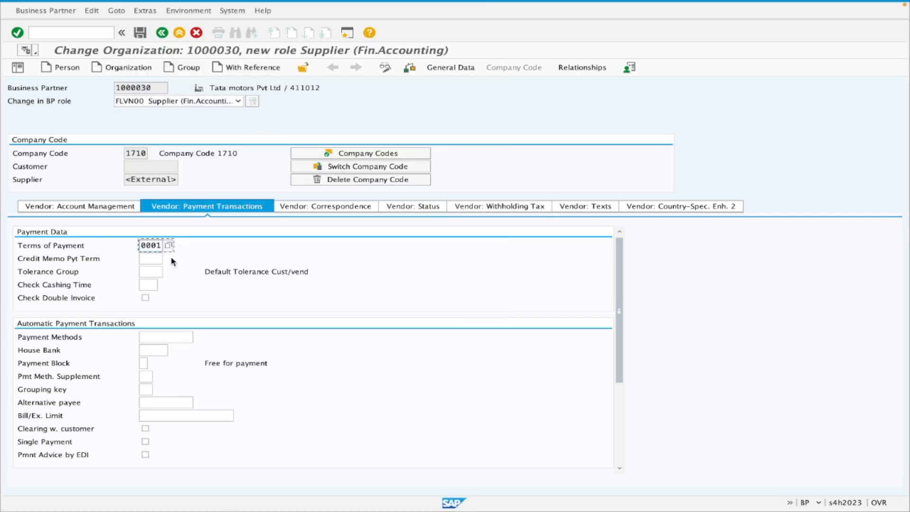
Confirm the terms of payment and examine the payment methods, house bank and payment block fields for automatic payments.
{"action": "key", "text": "Return"}
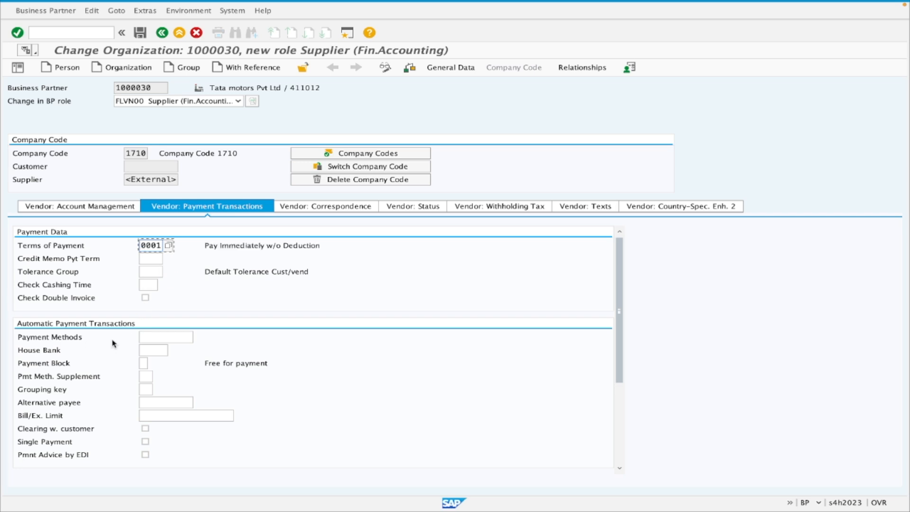
{"action": "left_click", "coordinate": [158, 339]}
{"action": "left_click", "coordinate": [157, 352]}
{"action": "left_click", "coordinate": [39, 363]}
Examine the vendor correspondence, posting and deletion blocks, withholding tax and texts for company code 1710.
{"action": "left_click", "coordinate": [322, 209]}
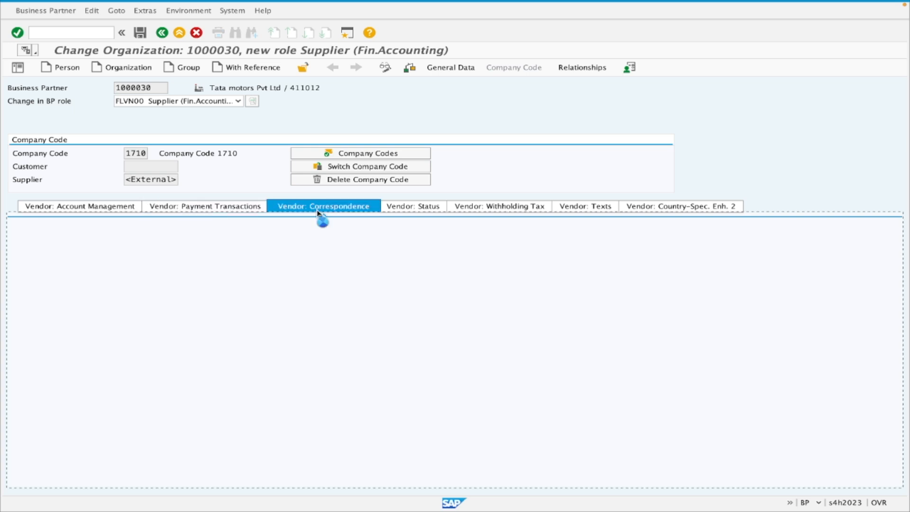
{"action": "left_click", "coordinate": [416, 208]}
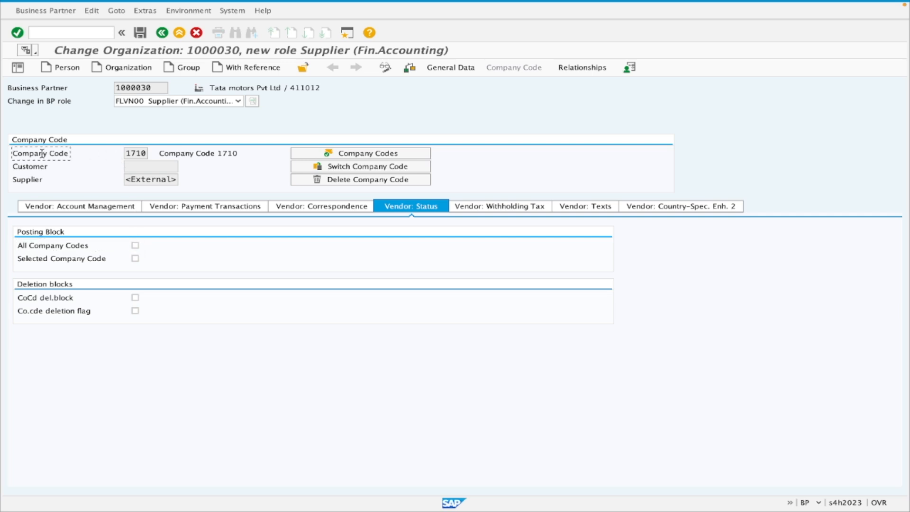
{"action": "left_click", "coordinate": [138, 153]}
{"action": "left_click_drag", "start_coordinate": [154, 87], "coordinate": [113, 93]}
{"action": "left_click", "coordinate": [142, 153]}
{"action": "left_click", "coordinate": [135, 246]}
{"action": "double_click", "coordinate": [145, 153]}
{"action": "left_click", "coordinate": [495, 206]}
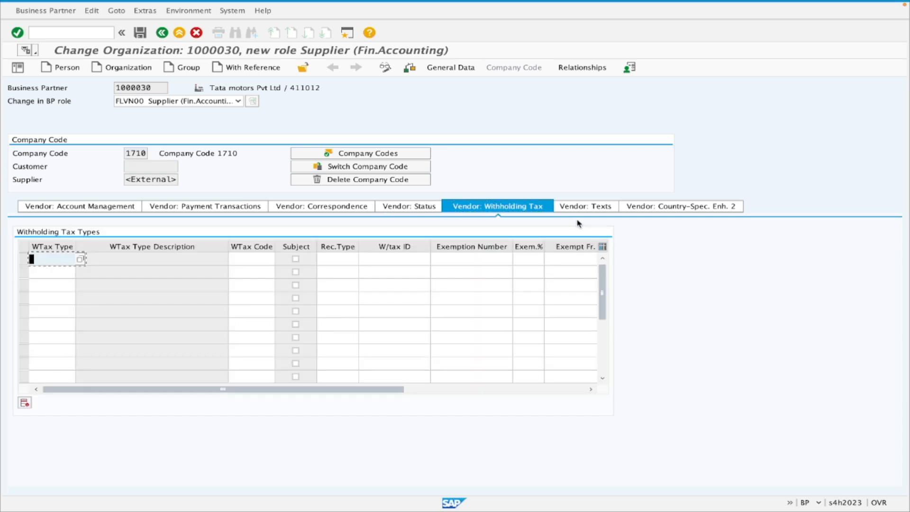
{"action": "left_click", "coordinate": [581, 208]}
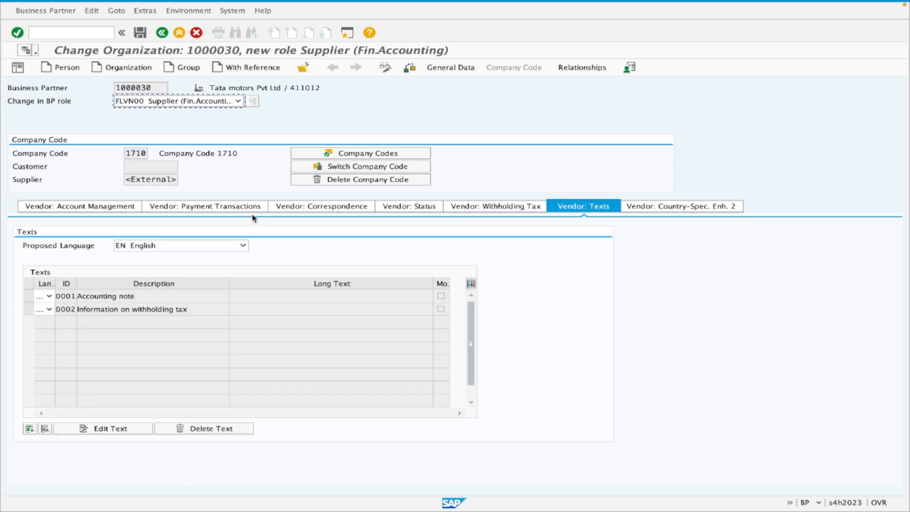
Save the FLVN00 supplier role with its company code 1710 data and check the assigned supplier number.
{"action": "left_click", "coordinate": [139, 32]}
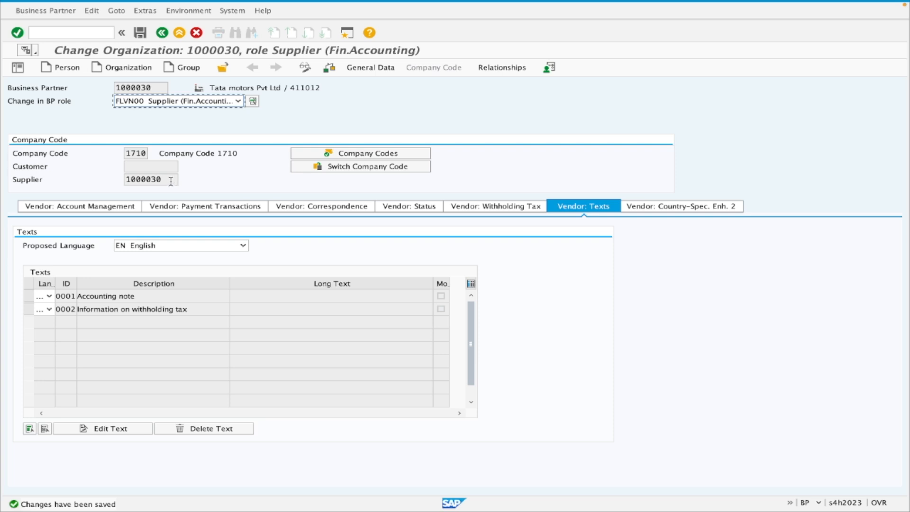
{"action": "double_click", "coordinate": [171, 182]}
{"action": "left_click", "coordinate": [166, 179]}
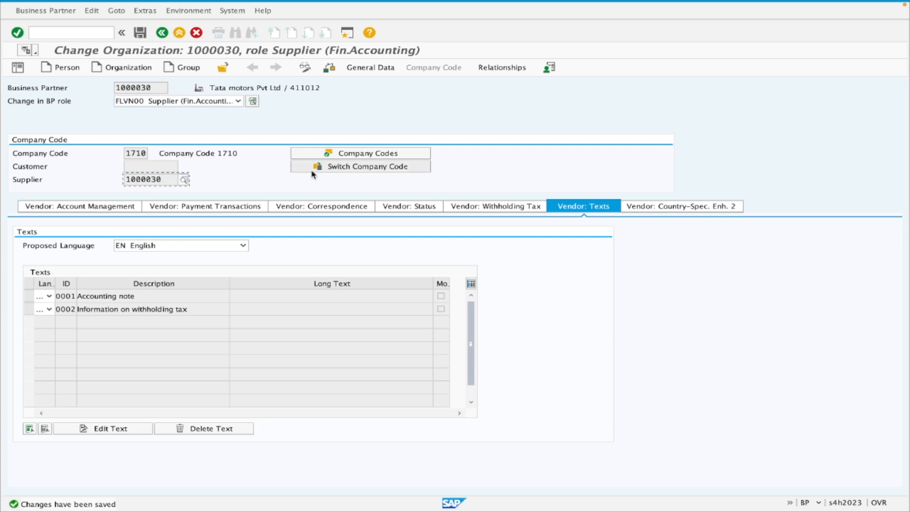
Add company code 0001 (SAP SE) to the supplier's company codes and adopt it.
{"action": "left_click", "coordinate": [339, 156]}
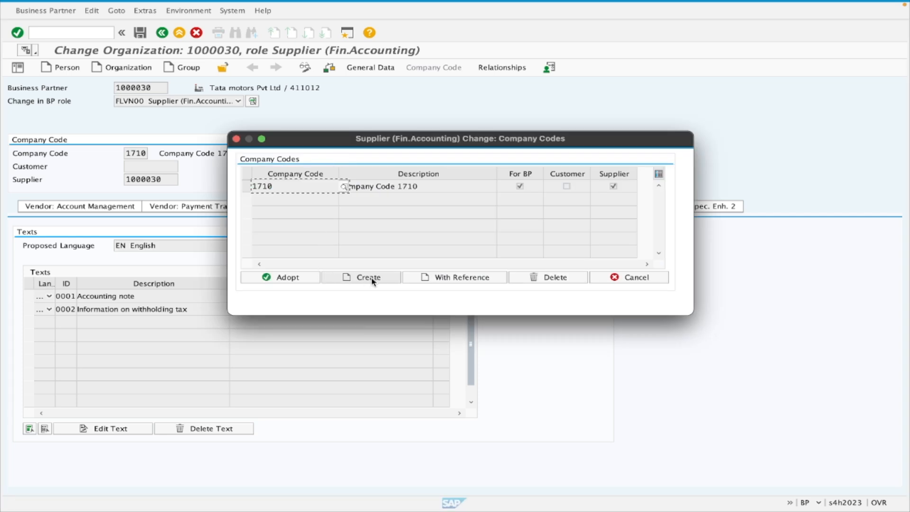
{"action": "left_click", "coordinate": [372, 281]}
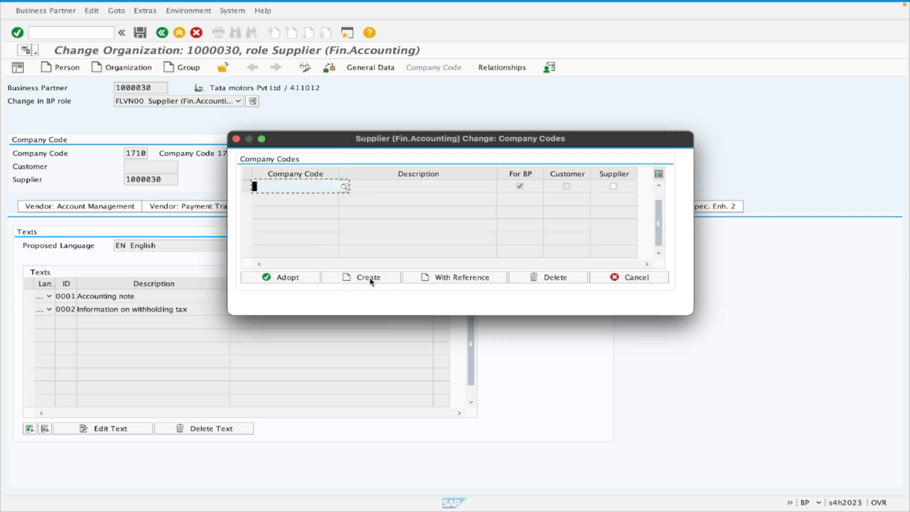
{"action": "left_click", "coordinate": [344, 186]}
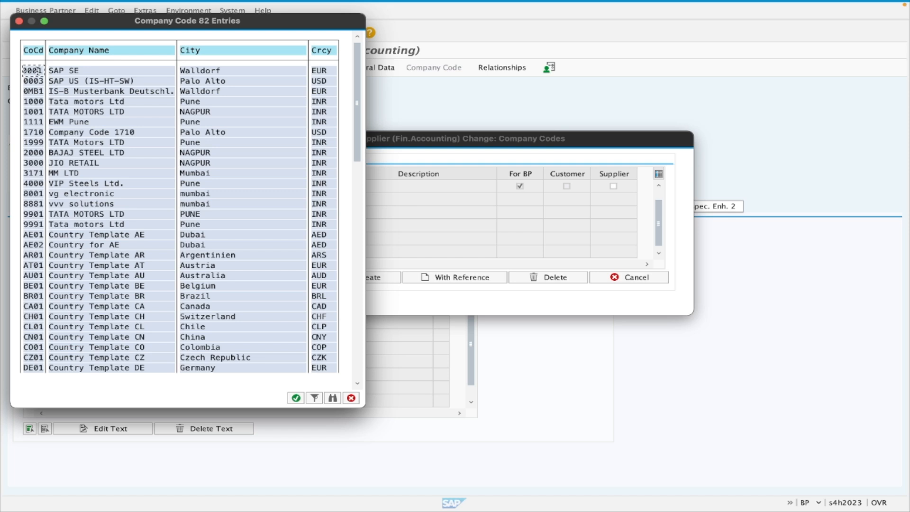
{"action": "double_click", "coordinate": [36, 71]}
{"action": "left_click", "coordinate": [280, 279]}
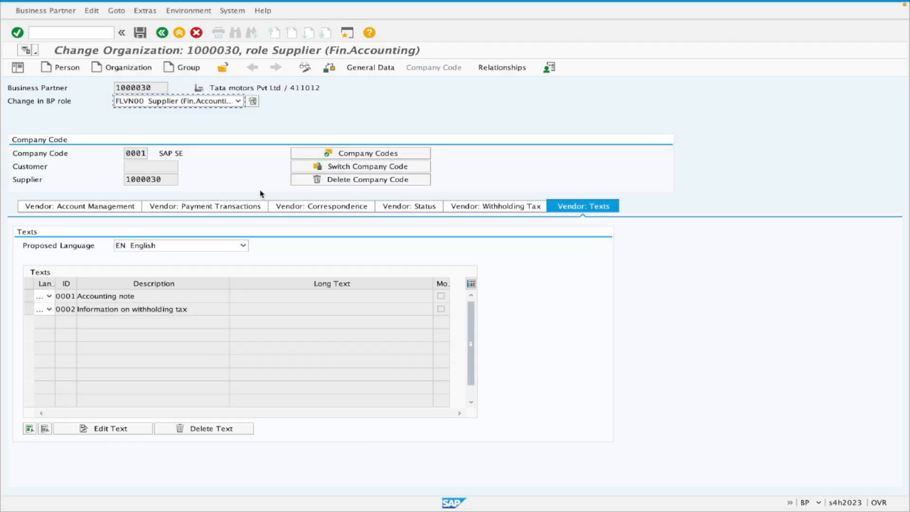
Set the reconciliation account for company code 0001 to 160000 Accounts payable-domestic and save the business partner.
{"action": "left_click", "coordinate": [83, 207]}
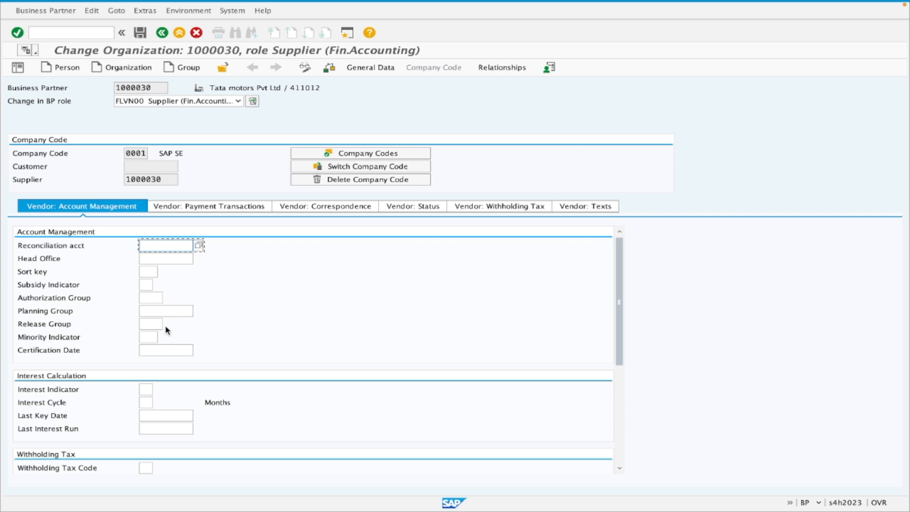
{"action": "left_click", "coordinate": [198, 246]}
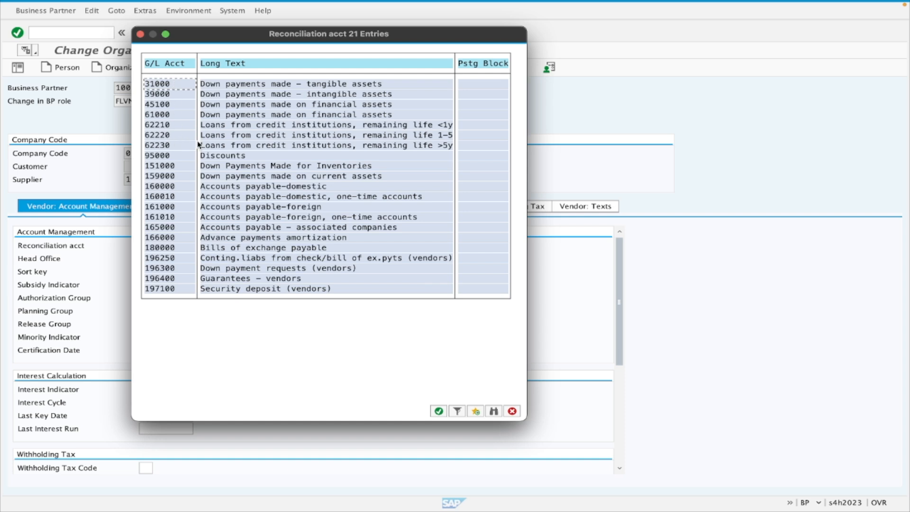
{"action": "double_click", "coordinate": [252, 185]}
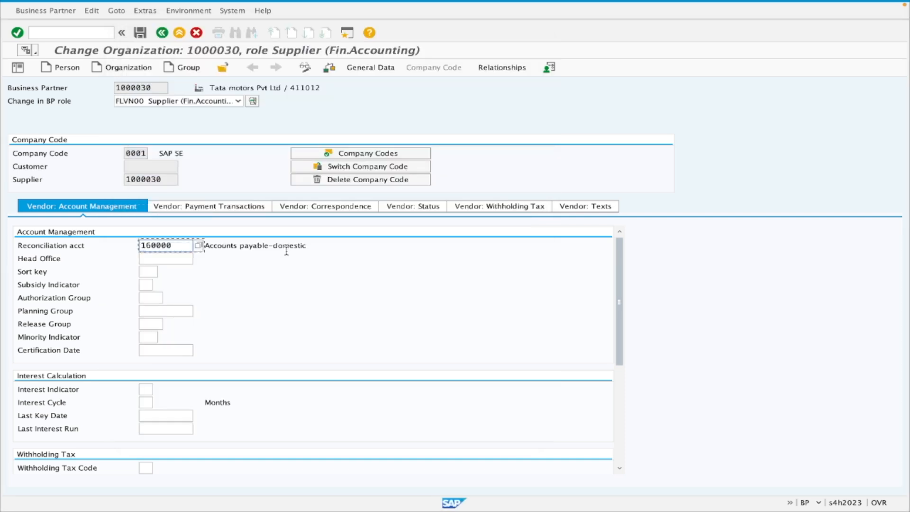
{"action": "left_click_drag", "start_coordinate": [178, 245], "coordinate": [134, 245]}
{"action": "left_click", "coordinate": [176, 243]}
{"action": "left_click", "coordinate": [140, 33]}
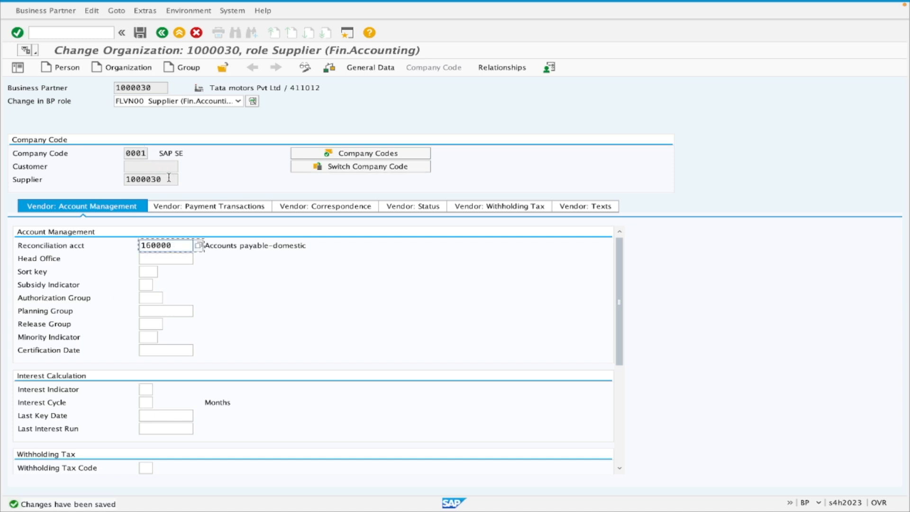
{"action": "left_click_drag", "start_coordinate": [164, 179], "coordinate": [92, 183]}
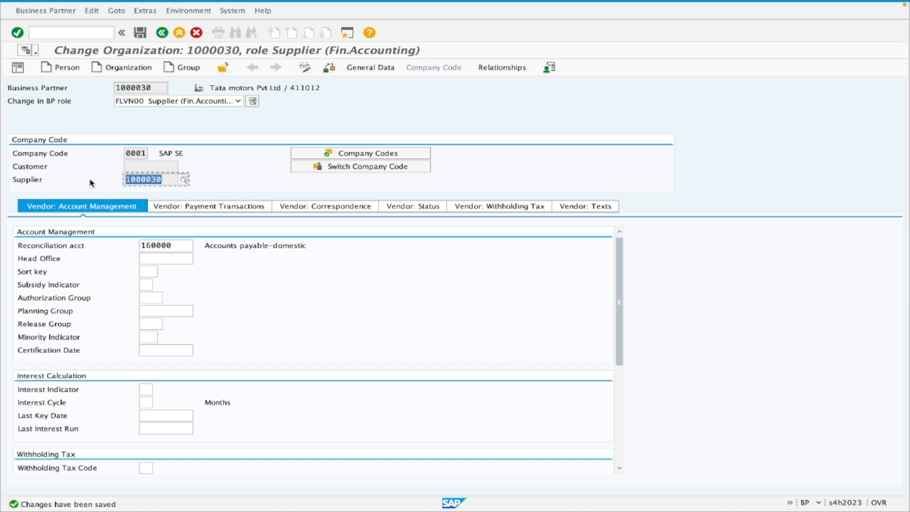
{"action": "left_click", "coordinate": [46, 153]}
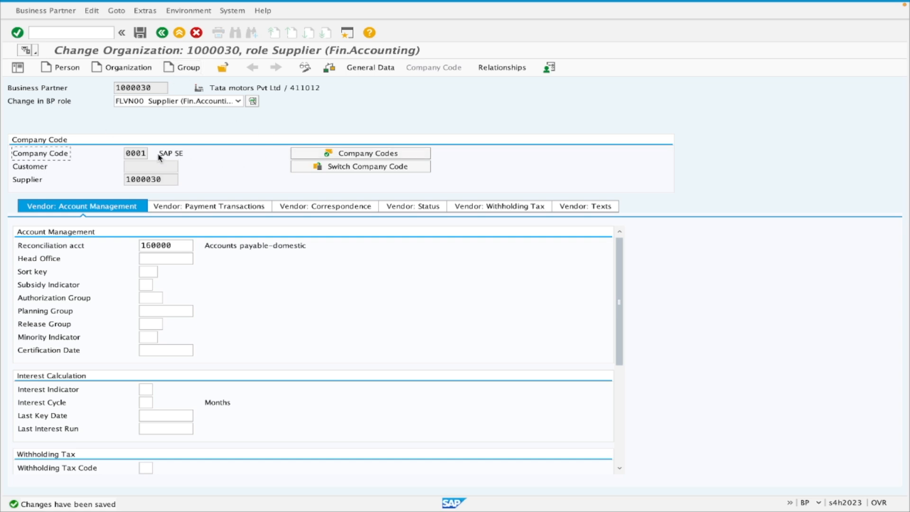
Switch the supplier's company code data back to company code 1710 from the list of its company codes.
{"action": "left_click", "coordinate": [317, 153]}
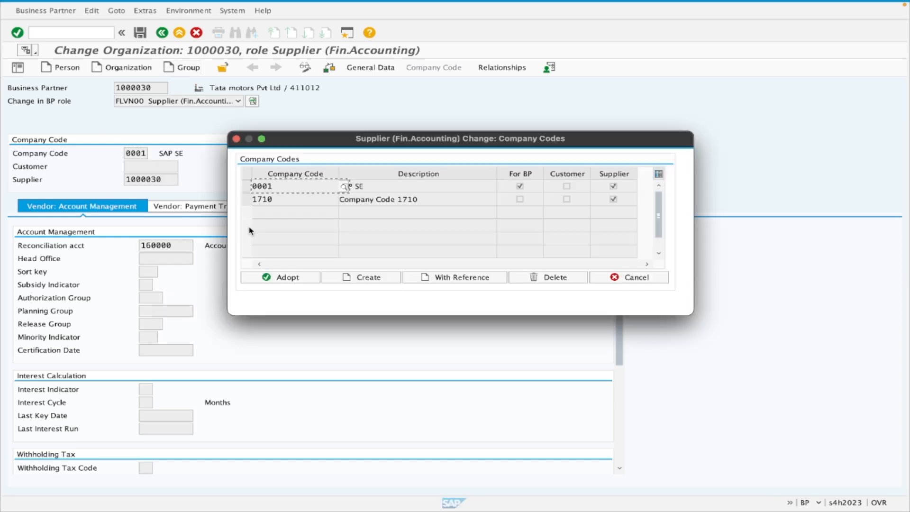
{"action": "left_click", "coordinate": [270, 199]}
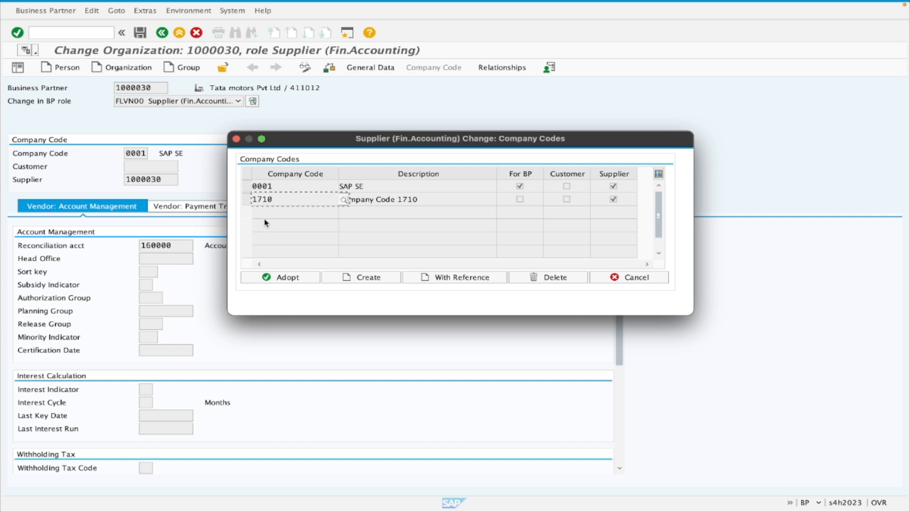
{"action": "left_click", "coordinate": [266, 278]}
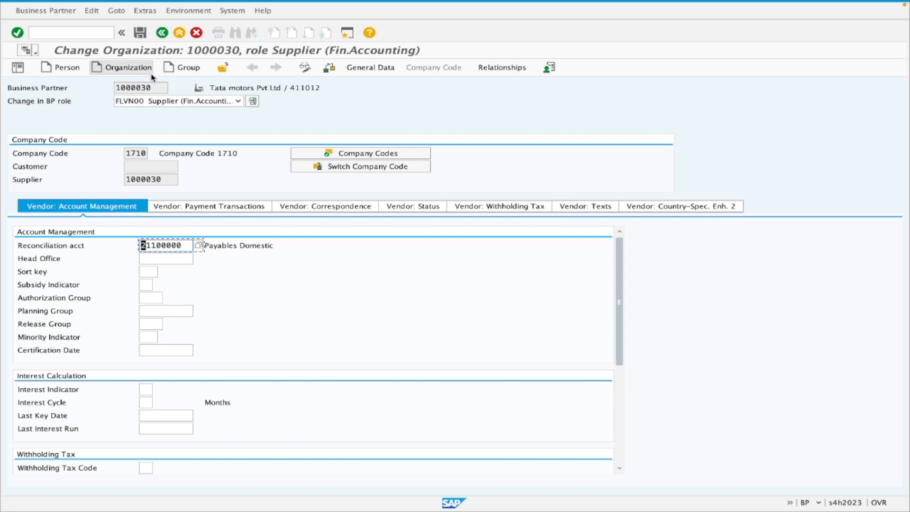
Extend the business partner with role FLVN01 Supplier and examine its vendor general data, tax data and texts.
{"action": "left_click_drag", "start_coordinate": [155, 85], "coordinate": [103, 85]}
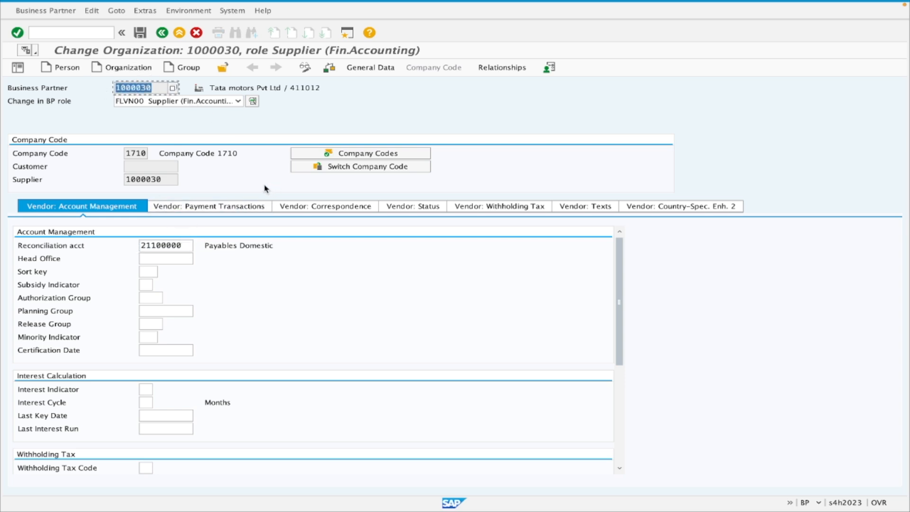
{"action": "left_click", "coordinate": [236, 102]}
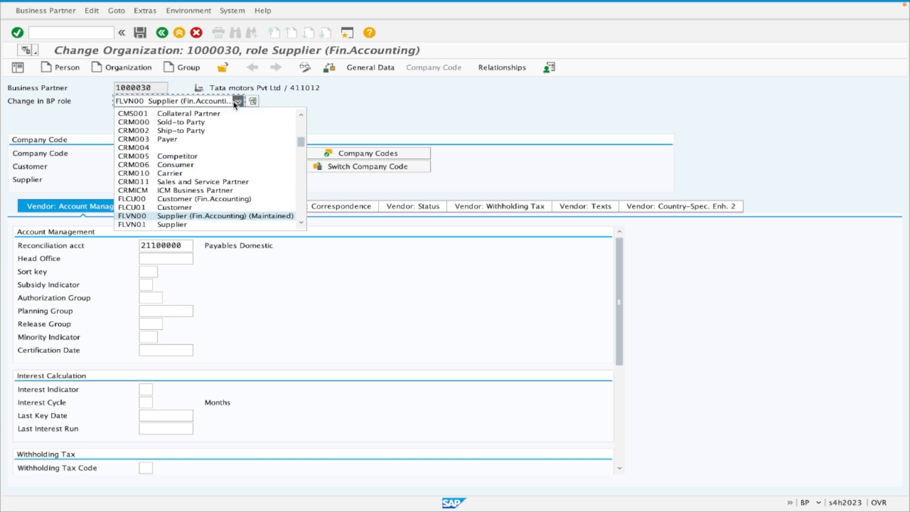
{"action": "left_click", "coordinate": [229, 225]}
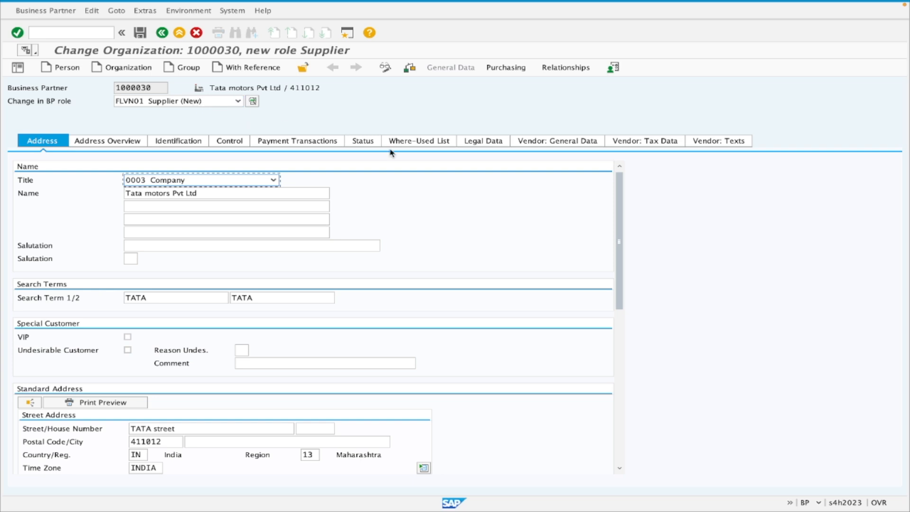
{"action": "left_click", "coordinate": [586, 147]}
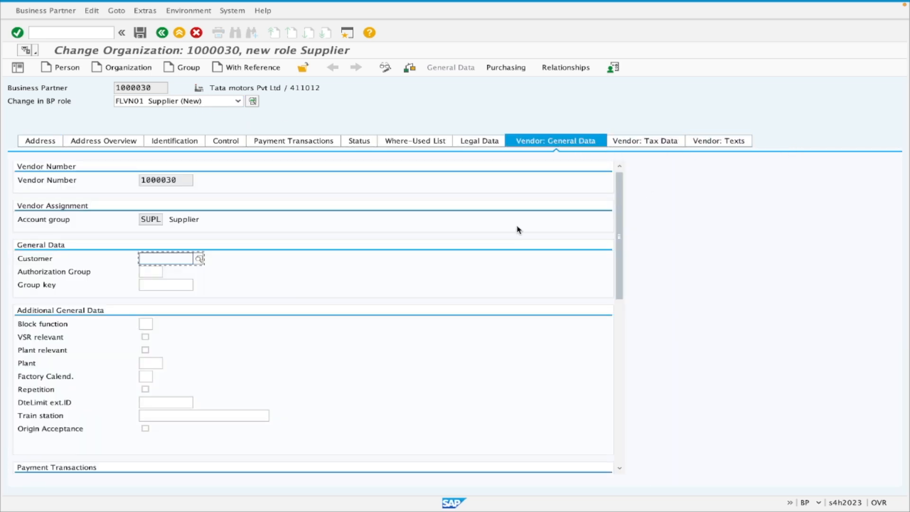
{"action": "left_click", "coordinate": [660, 145]}
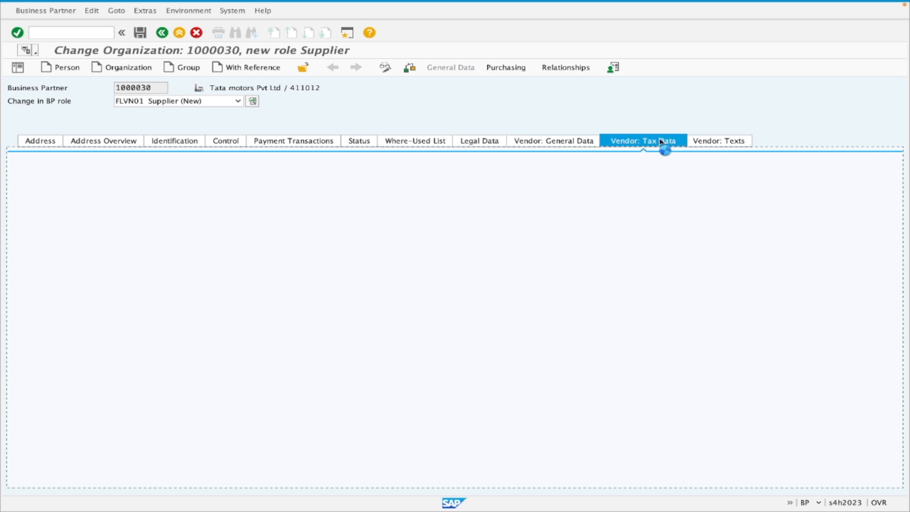
{"action": "left_click", "coordinate": [717, 145]}
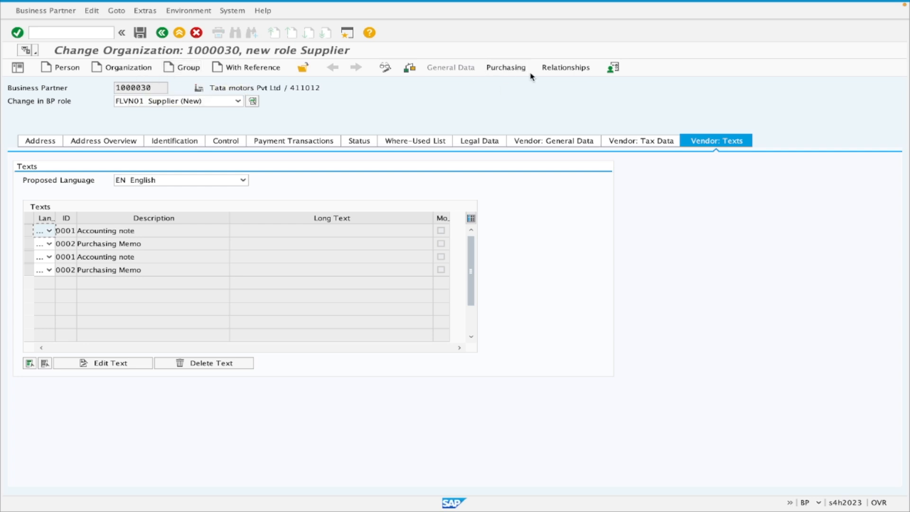
Open the supplier's purchasing data and assign purchasing organization 1710.
{"action": "left_click", "coordinate": [506, 68]}
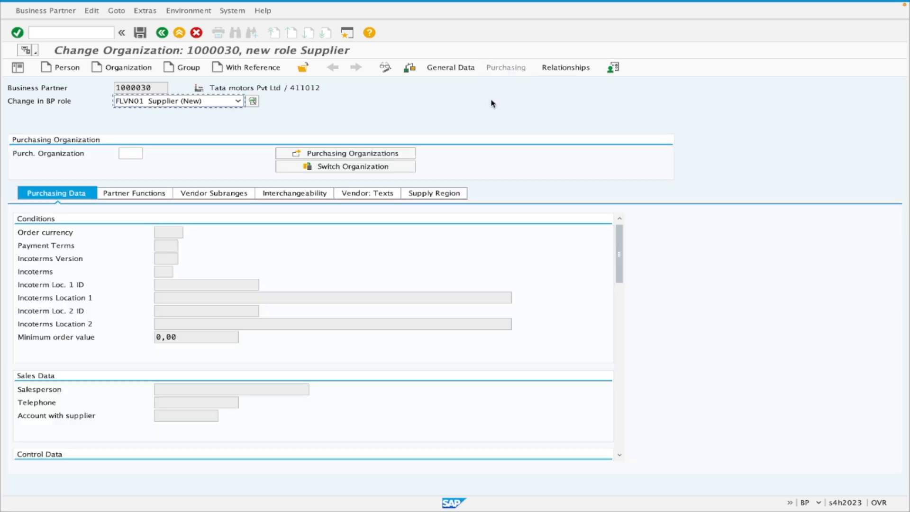
{"action": "left_click", "coordinate": [124, 153]}
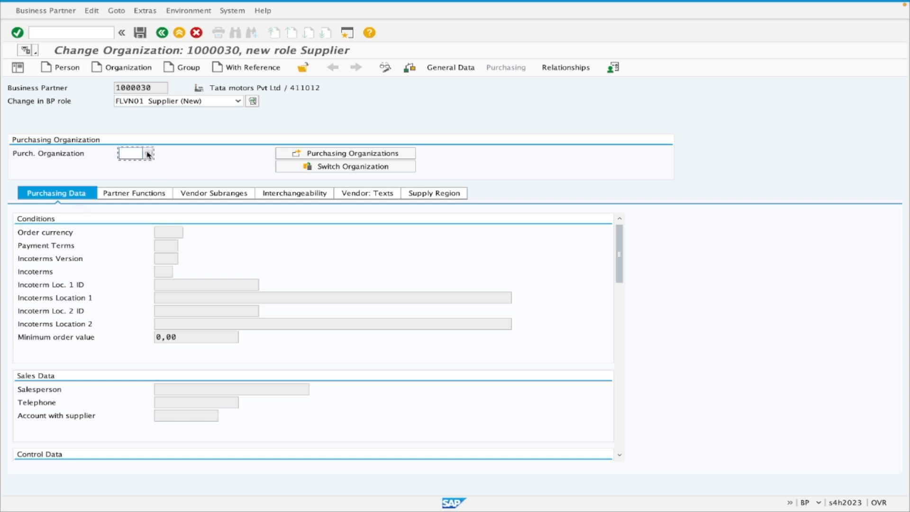
{"action": "left_click", "coordinate": [148, 155]}
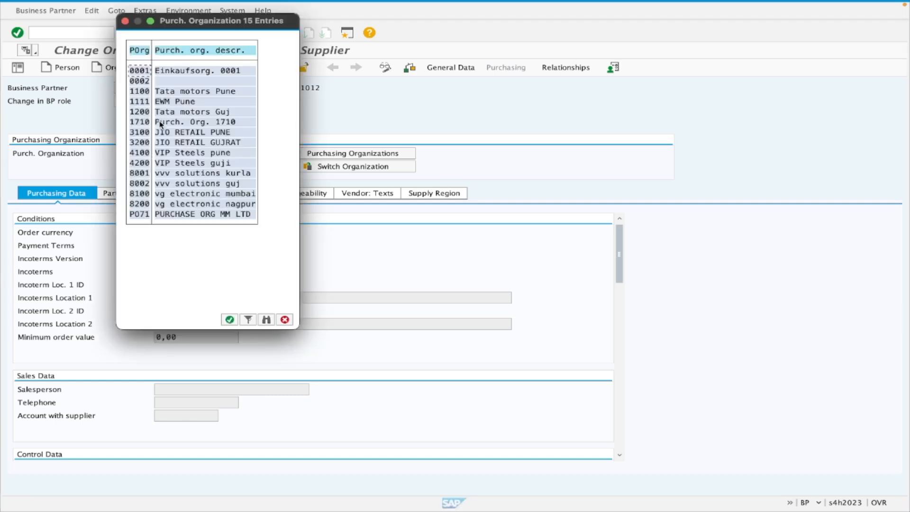
{"action": "double_click", "coordinate": [145, 124]}
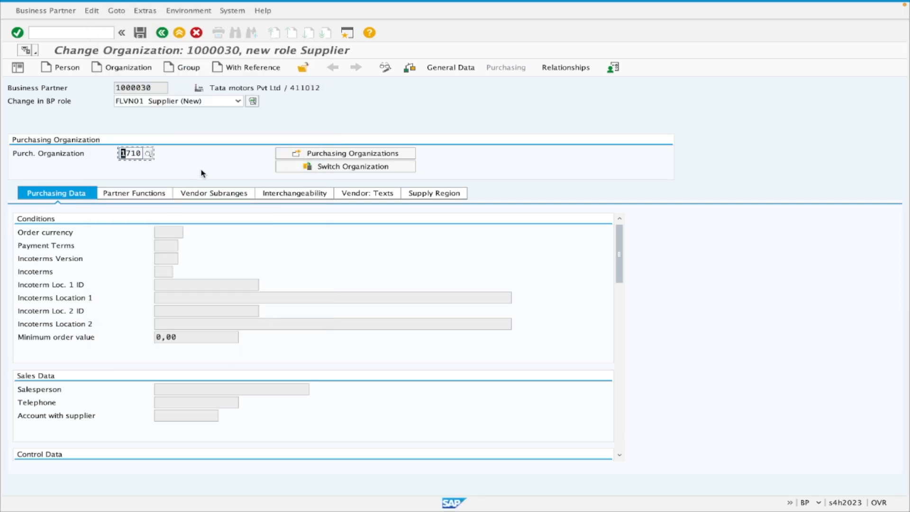
{"action": "key", "text": "Return"}
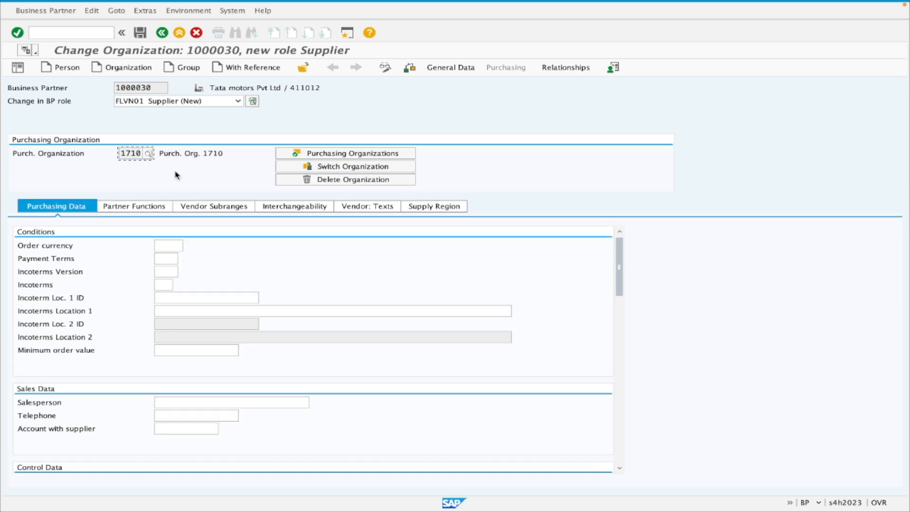
Set the order currency to INR in the supplier's purchasing conditions.
{"action": "left_click_drag", "start_coordinate": [17, 245], "coordinate": [80, 246]}
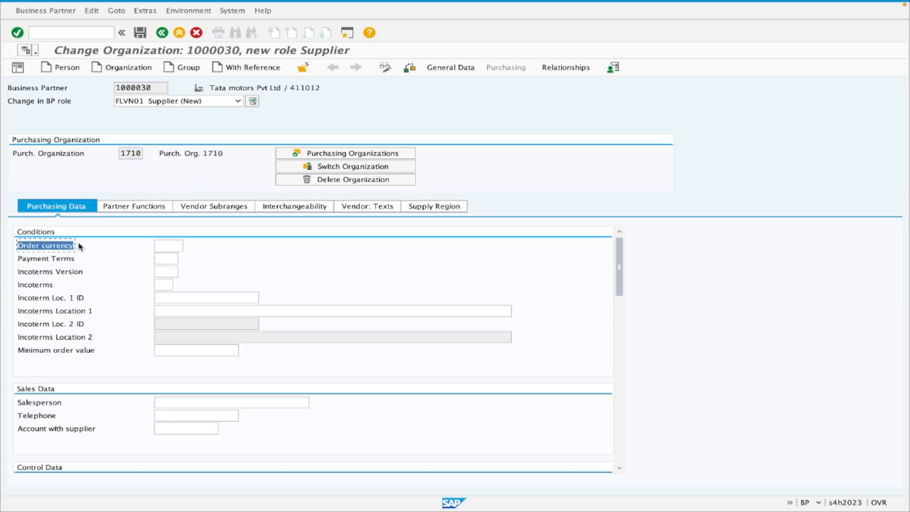
{"action": "left_click", "coordinate": [171, 246]}
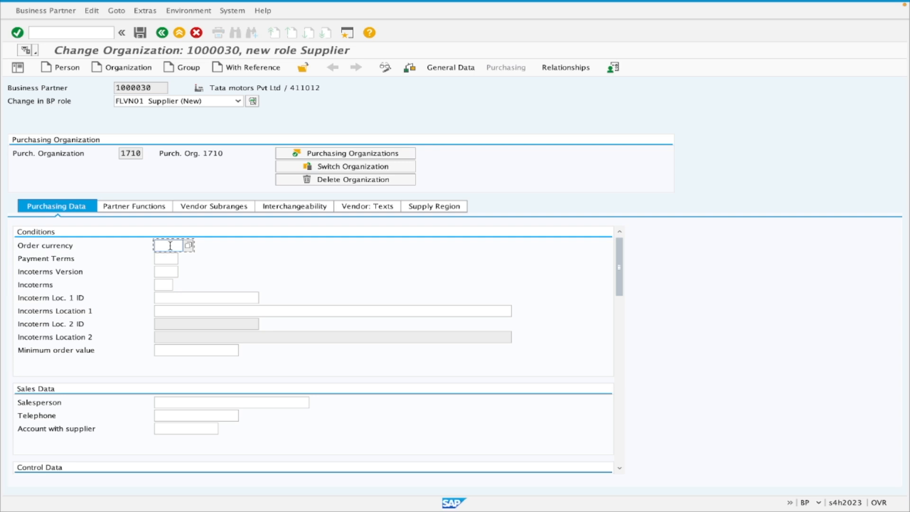
{"action": "type", "text": "INR"}
Look through the available payment terms and assign NT30, due net within 30 days, to the supplier's purchasing conditions.
{"action": "left_click", "coordinate": [170, 259]}
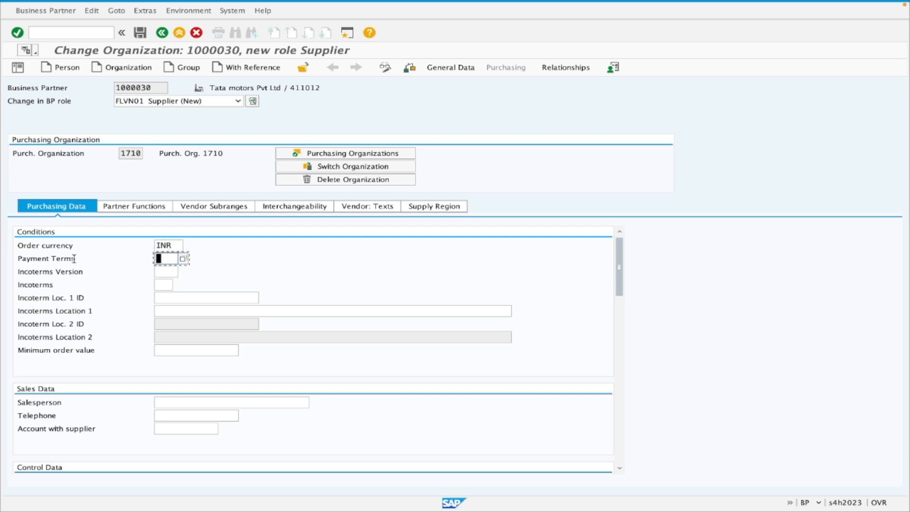
{"action": "left_click", "coordinate": [184, 260]}
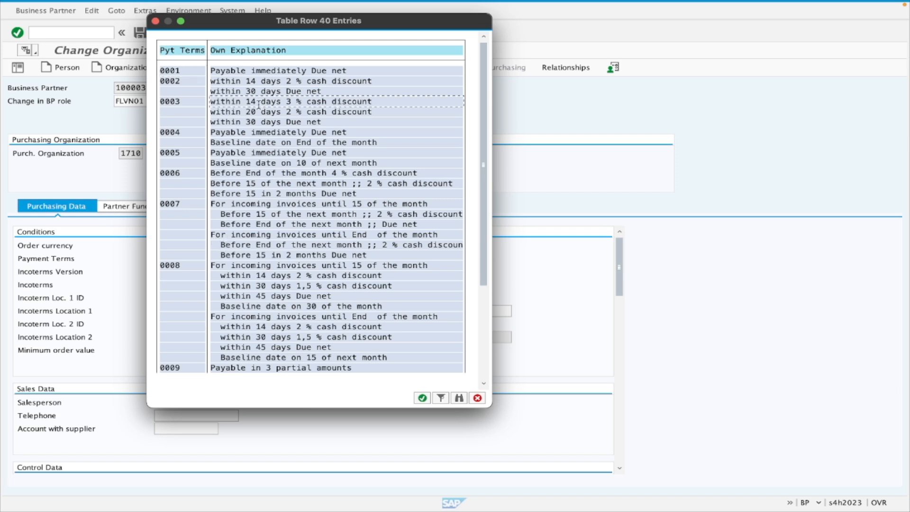
{"action": "left_click_drag", "start_coordinate": [279, 103], "coordinate": [264, 105]}
{"action": "left_click", "coordinate": [294, 102]}
{"action": "left_click", "coordinate": [280, 114]}
{"action": "scroll", "coordinate": [284, 189], "scroll_direction": "down", "scroll_amount": 5}
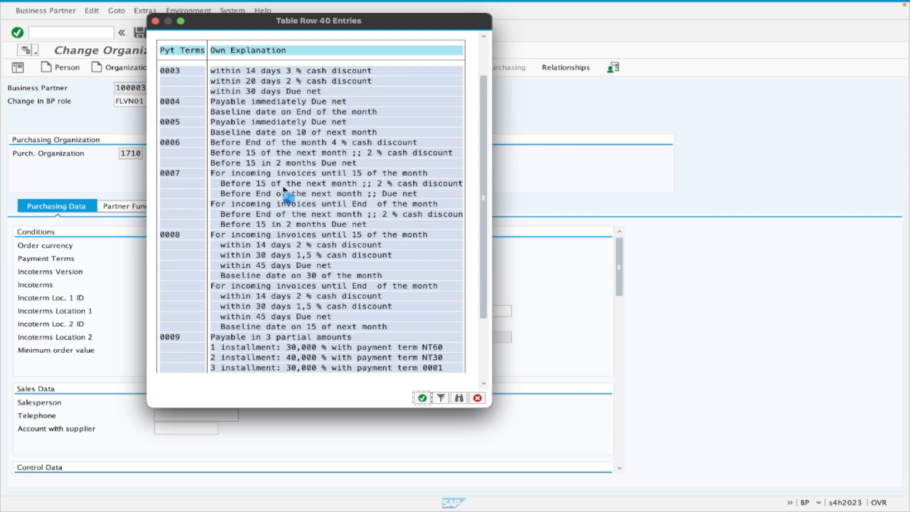
{"action": "scroll", "coordinate": [284, 190], "scroll_direction": "down", "scroll_amount": 6}
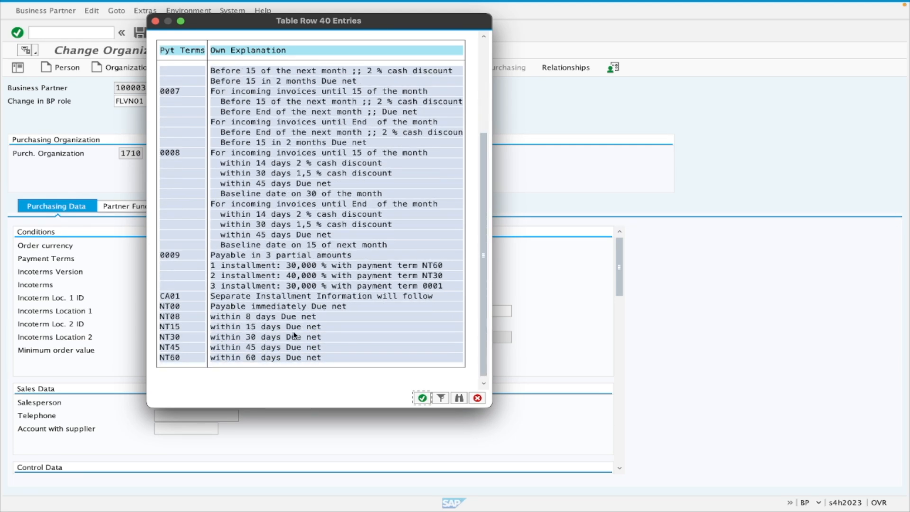
{"action": "double_click", "coordinate": [174, 338]}
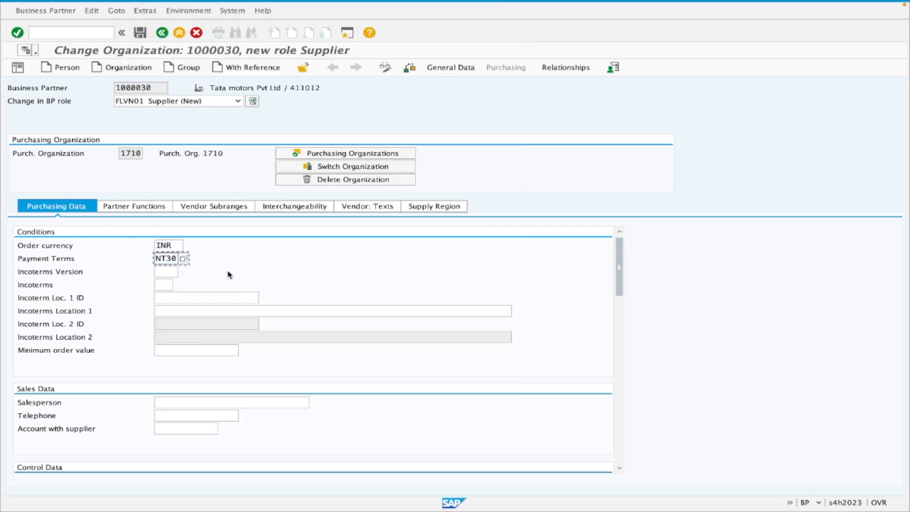
{"action": "key", "text": "Return"}
Leave the Incoterms version empty, set the Incoterms to DDP Delivered Duty Paid and enter PUNE as Incoterms Location 1.
{"action": "left_click", "coordinate": [163, 272]}
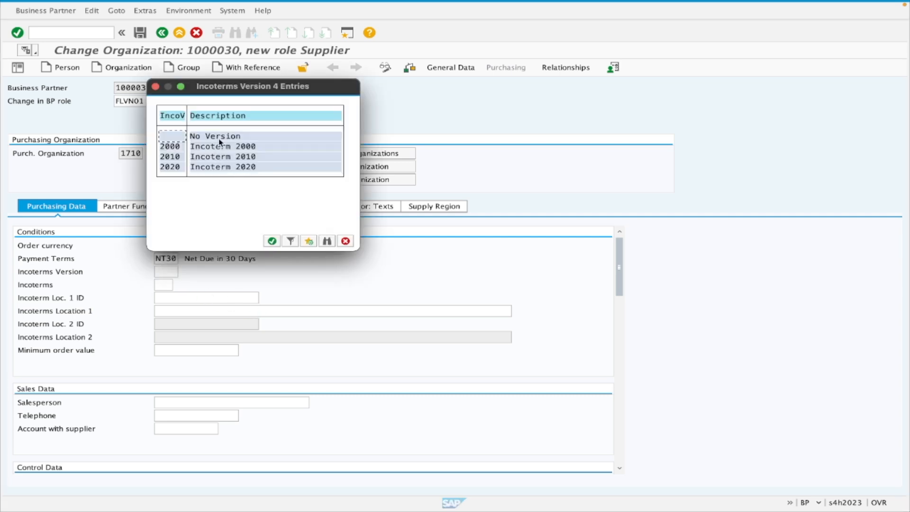
{"action": "left_click", "coordinate": [346, 241]}
{"action": "left_click", "coordinate": [164, 285]}
{"action": "left_click", "coordinate": [179, 285]}
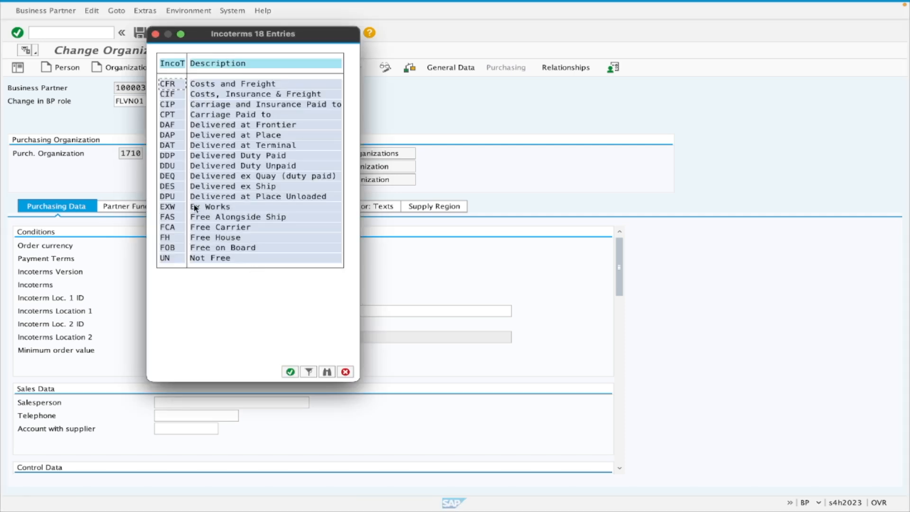
{"action": "double_click", "coordinate": [173, 160]}
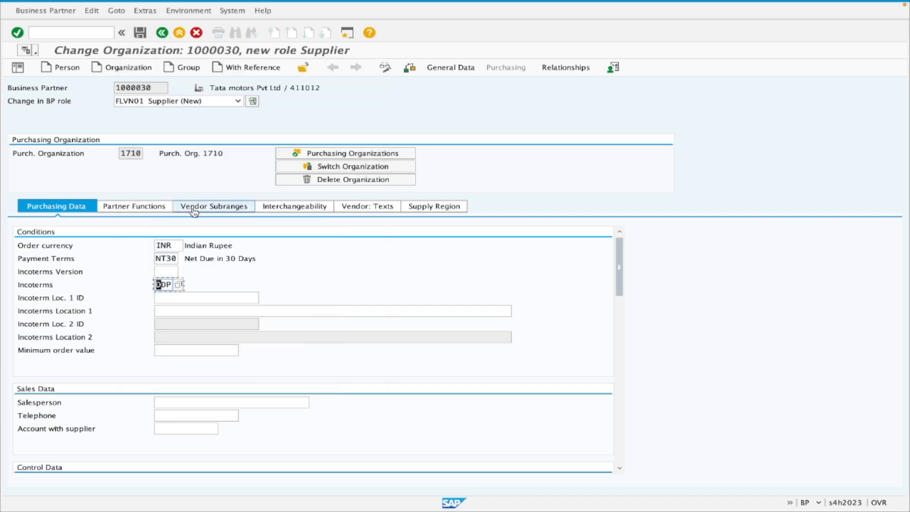
{"action": "left_click_drag", "start_coordinate": [172, 284], "coordinate": [148, 285]}
{"action": "key", "text": "Return"}
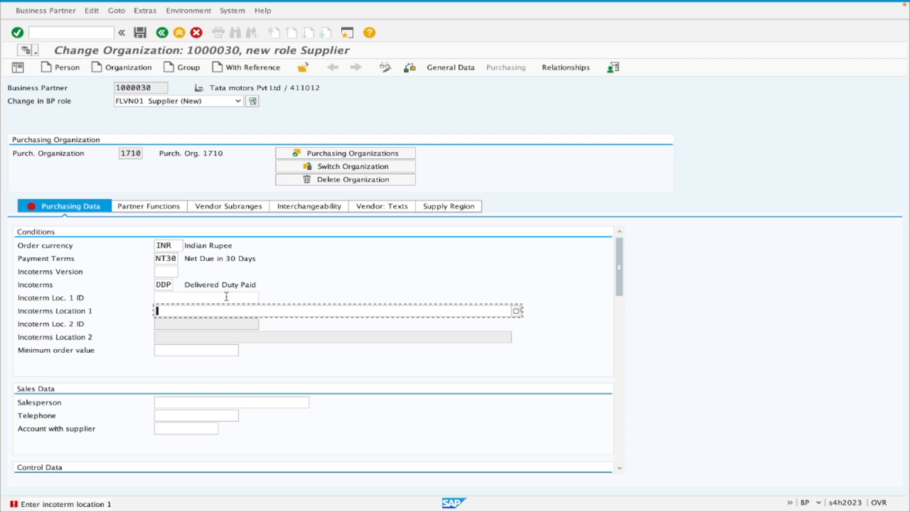
{"action": "type", "text": "PUNE"}
{"action": "key", "text": "Return"}
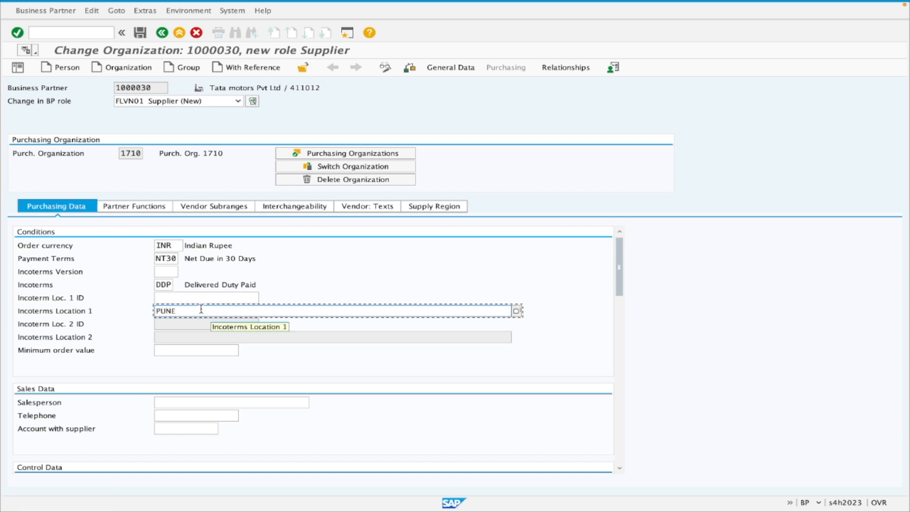
Go past the sales data, enable GR-Based Invoice Verif. in the control data and clear it again.
{"action": "left_click", "coordinate": [206, 338]}
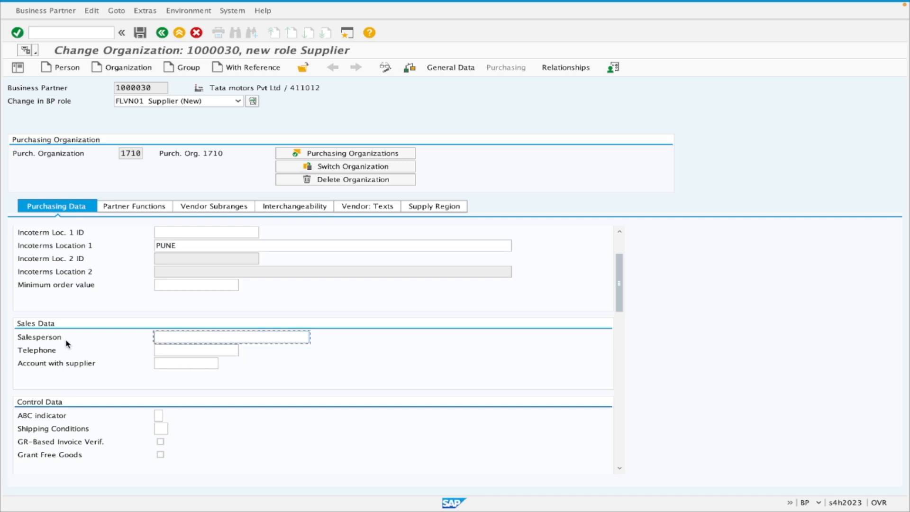
{"action": "left_click", "coordinate": [181, 352]}
{"action": "scroll", "coordinate": [178, 377], "scroll_direction": "down", "scroll_amount": 1}
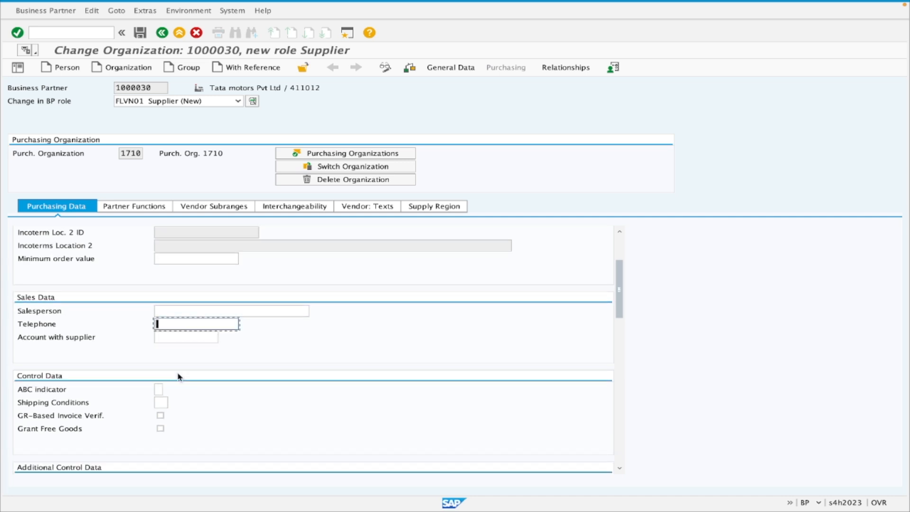
{"action": "scroll", "coordinate": [178, 377], "scroll_direction": "down", "scroll_amount": 3}
{"action": "scroll", "coordinate": [179, 377], "scroll_direction": "down", "scroll_amount": 2}
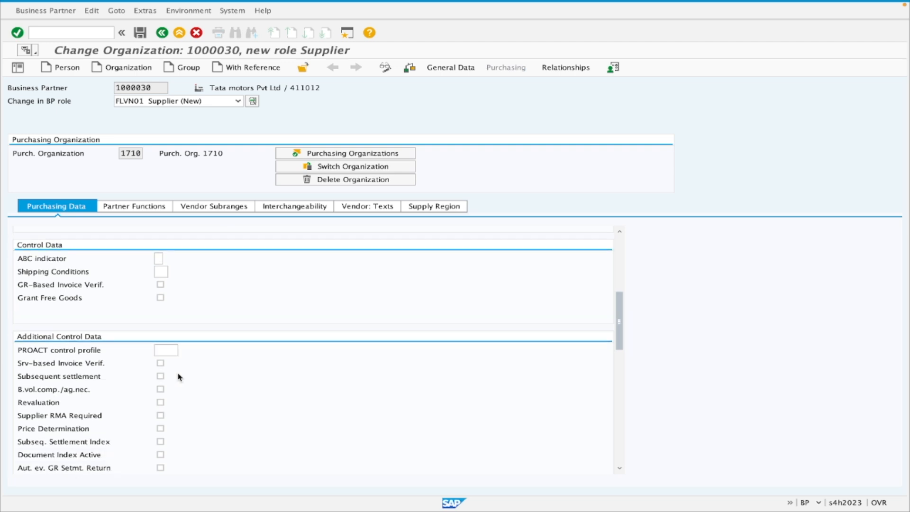
{"action": "left_click", "coordinate": [32, 291]}
{"action": "scroll", "coordinate": [133, 317], "scroll_direction": "down", "scroll_amount": 1}
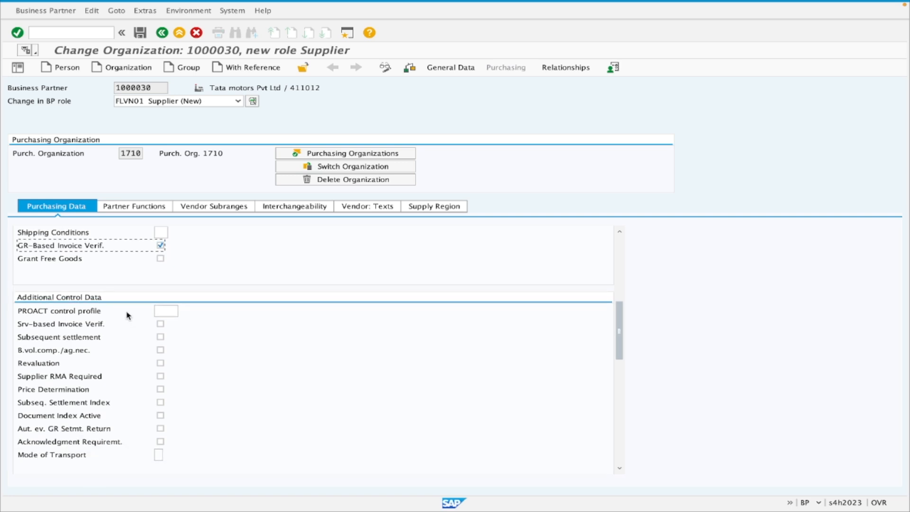
{"action": "scroll", "coordinate": [128, 316], "scroll_direction": "down", "scroll_amount": 1}
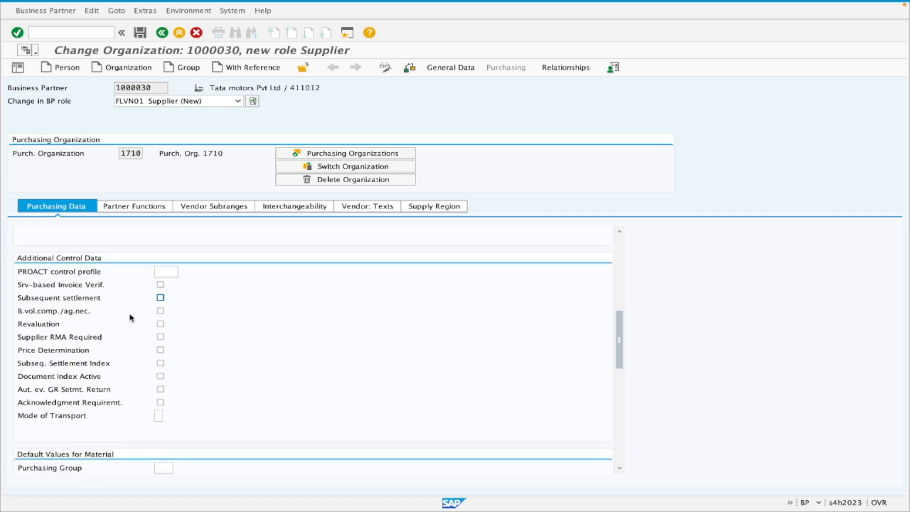
{"action": "scroll", "coordinate": [132, 318], "scroll_direction": "up", "scroll_amount": 3}
{"action": "left_click", "coordinate": [160, 337]}
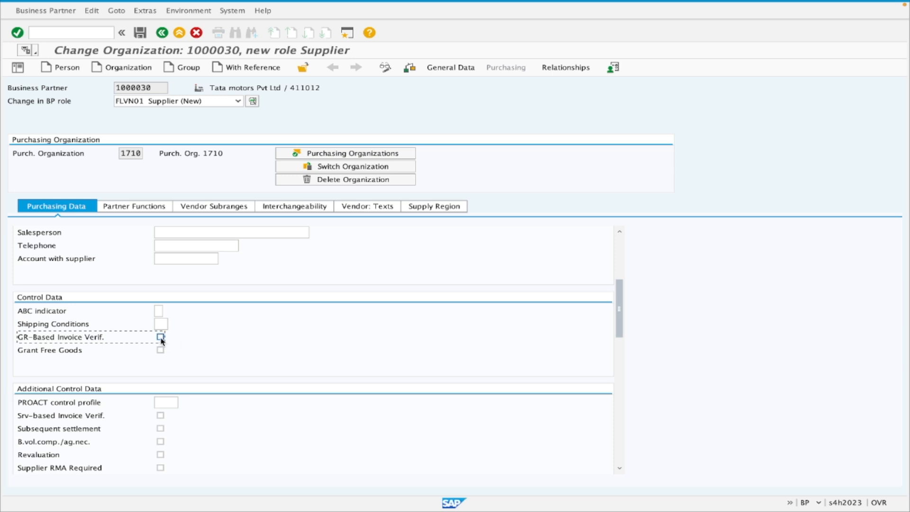
Review the conditions, control data and additional control data maintained for purchasing organization 1710.
{"action": "double_click", "coordinate": [139, 154]}
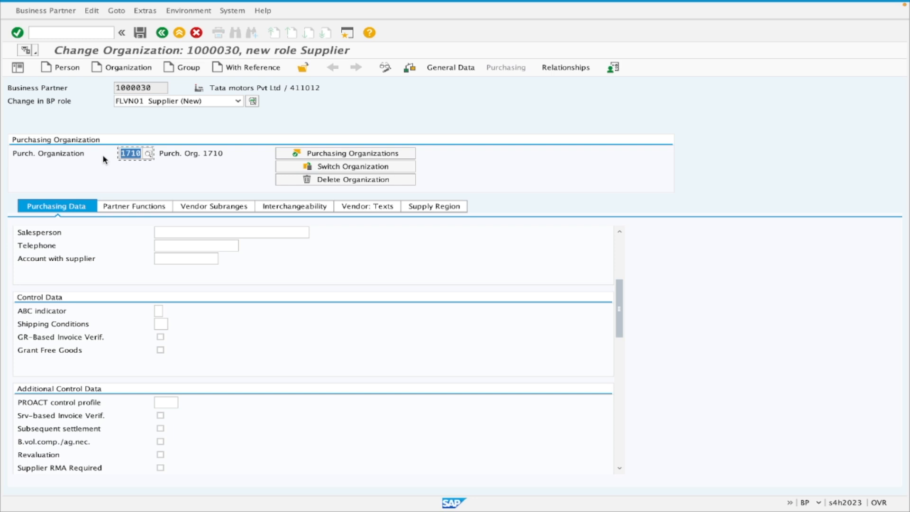
{"action": "left_click", "coordinate": [149, 153]}
{"action": "left_click", "coordinate": [125, 21]}
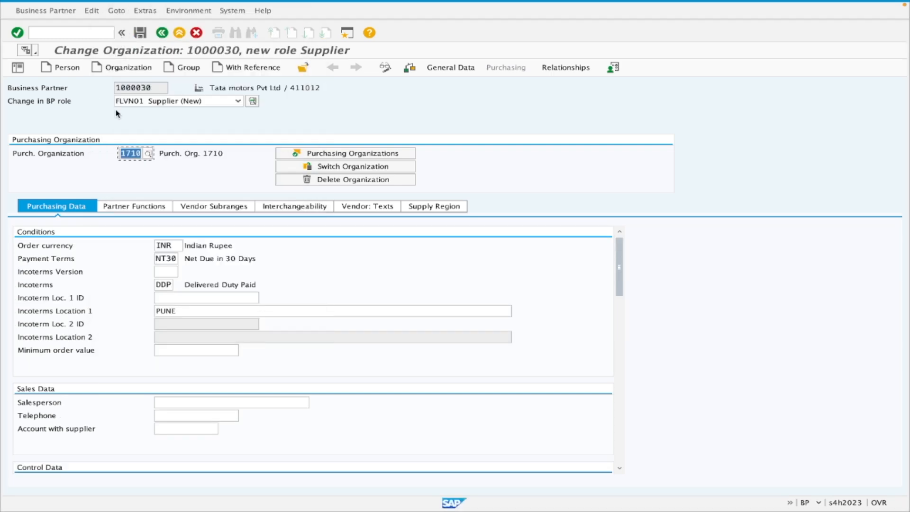
{"action": "scroll", "coordinate": [132, 321], "scroll_direction": "down", "scroll_amount": 8}
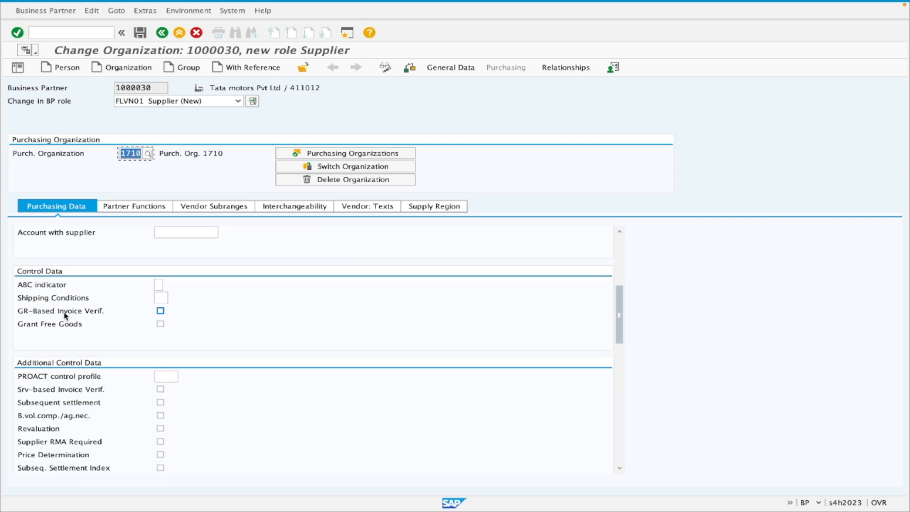
{"action": "scroll", "coordinate": [123, 331], "scroll_direction": "down", "scroll_amount": 2}
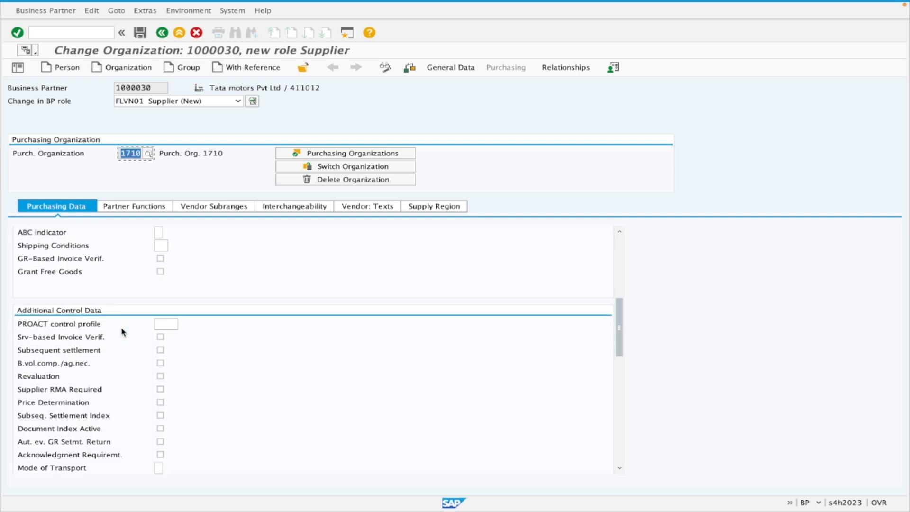
{"action": "scroll", "coordinate": [123, 332], "scroll_direction": "down", "scroll_amount": 1}
{"action": "scroll", "coordinate": [123, 332], "scroll_direction": "down", "scroll_amount": 4}
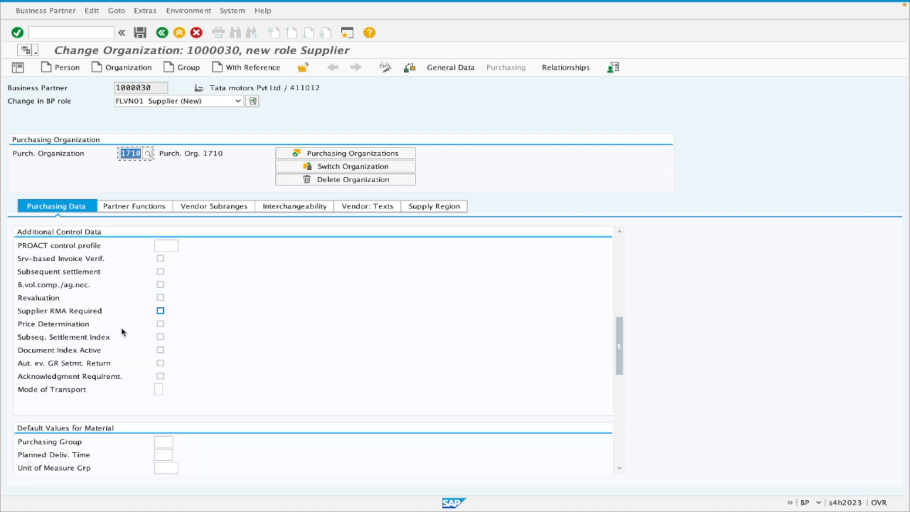
{"action": "scroll", "coordinate": [122, 332], "scroll_direction": "down", "scroll_amount": 3}
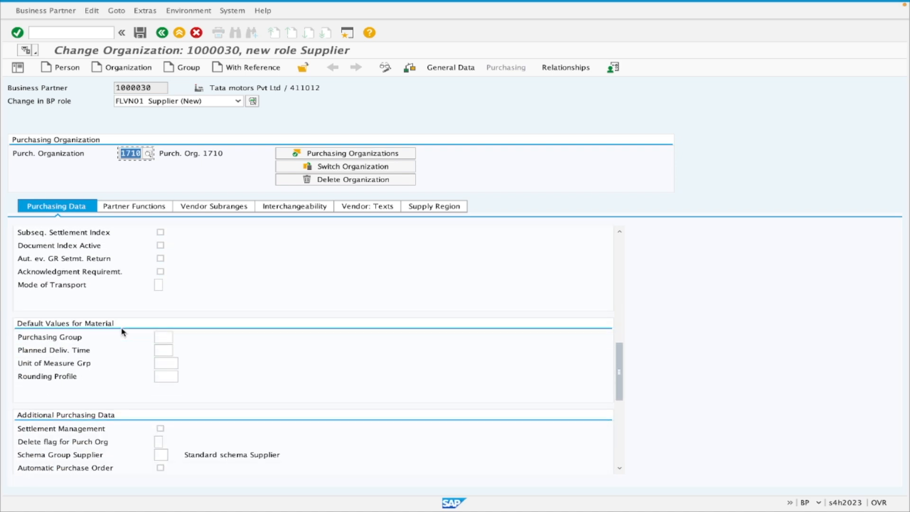
Leave the purchasing group empty and set the planned delivery time to 30 in the default values for material.
{"action": "left_click", "coordinate": [159, 310]}
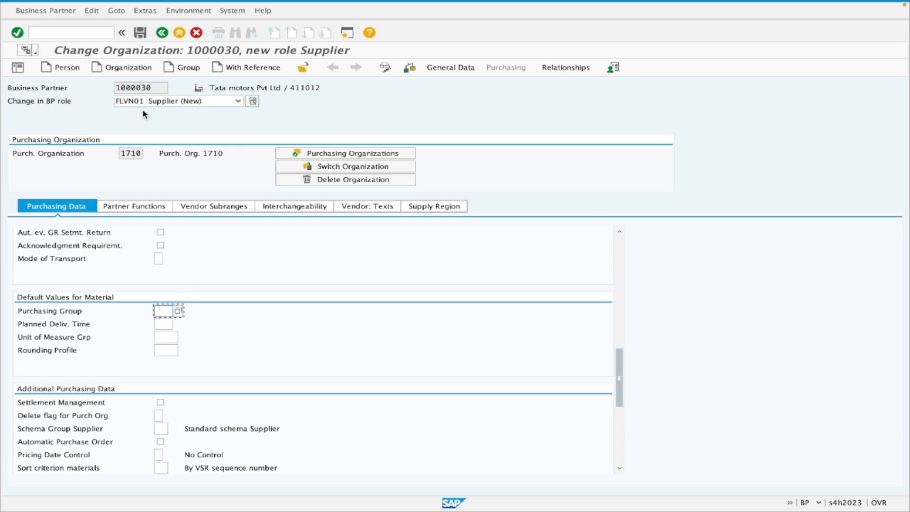
{"action": "left_click_drag", "start_coordinate": [155, 88], "coordinate": [90, 90]}
{"action": "left_click", "coordinate": [166, 310]}
{"action": "scroll", "coordinate": [194, 334], "scroll_direction": "down", "scroll_amount": 2}
{"action": "left_click", "coordinate": [161, 285]}
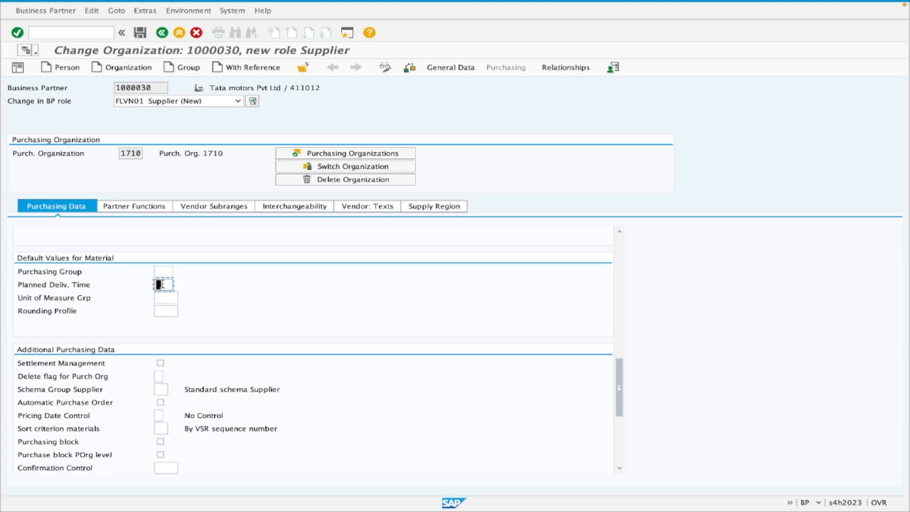
{"action": "type", "text": "30"}
Examine the Schema Group Supplier setting in the additional purchasing data.
{"action": "scroll", "coordinate": [211, 347], "scroll_direction": "down", "scroll_amount": 1}
{"action": "scroll", "coordinate": [167, 244], "scroll_direction": "down", "scroll_amount": 1}
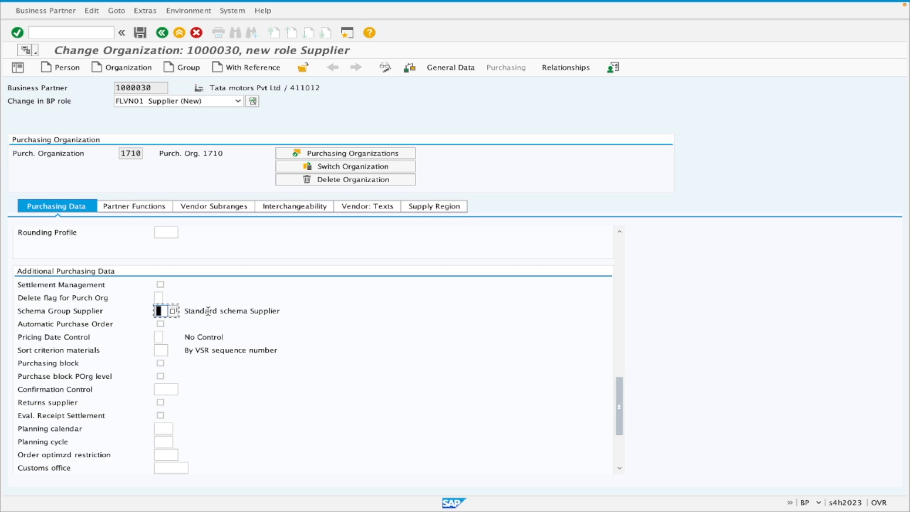
{"action": "left_click_drag", "start_coordinate": [184, 311], "coordinate": [281, 310]}
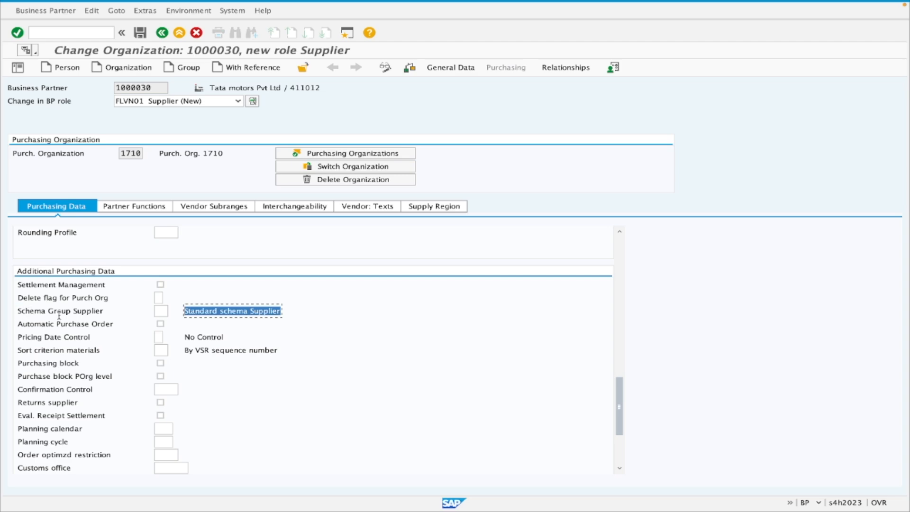
Switch to the course outline in Chrome, find Configuration – Pricing Procedure, and return to the Schema Group Supplier field in SAP.
{"action": "key", "text": "ctrl+Right"}
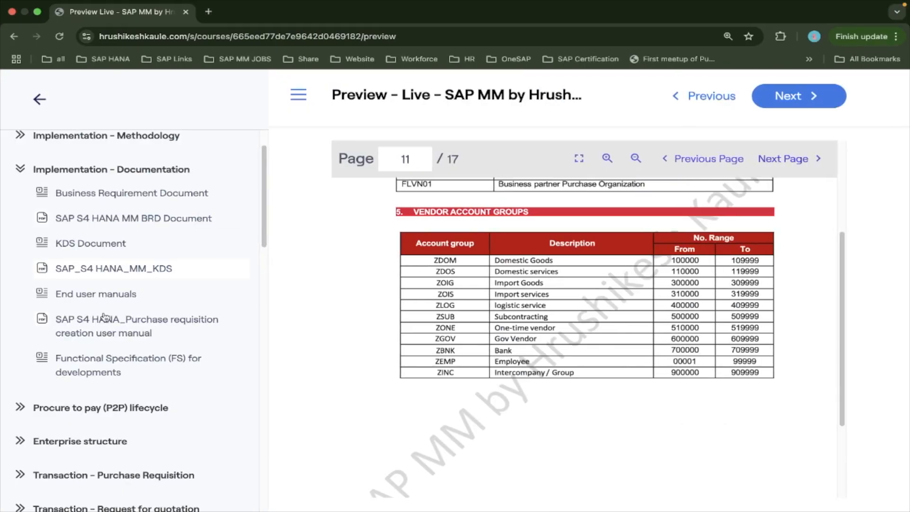
{"action": "left_click", "coordinate": [19, 170]}
{"action": "scroll", "coordinate": [103, 315], "scroll_direction": "down", "scroll_amount": 2}
{"action": "scroll", "coordinate": [104, 315], "scroll_direction": "down", "scroll_amount": 7}
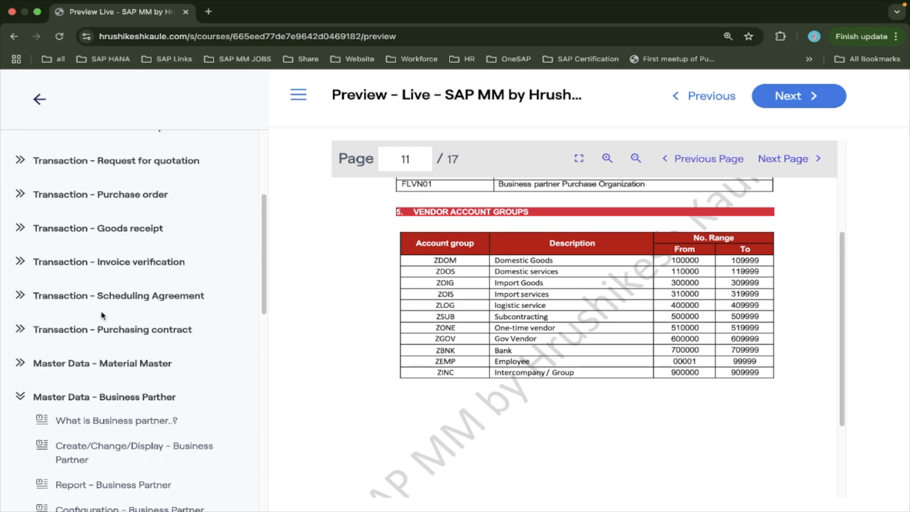
{"action": "scroll", "coordinate": [102, 317], "scroll_direction": "down", "scroll_amount": 2}
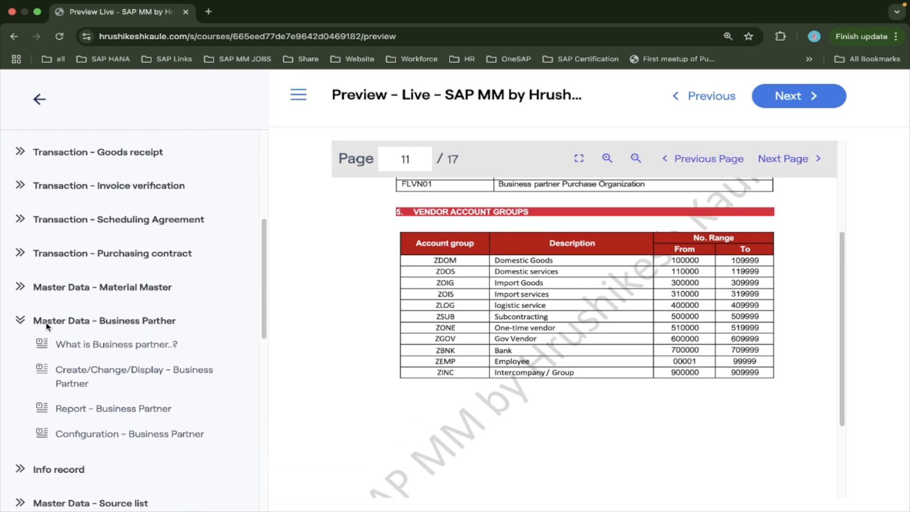
{"action": "scroll", "coordinate": [87, 349], "scroll_direction": "down", "scroll_amount": 6}
{"action": "scroll", "coordinate": [86, 349], "scroll_direction": "down", "scroll_amount": 2}
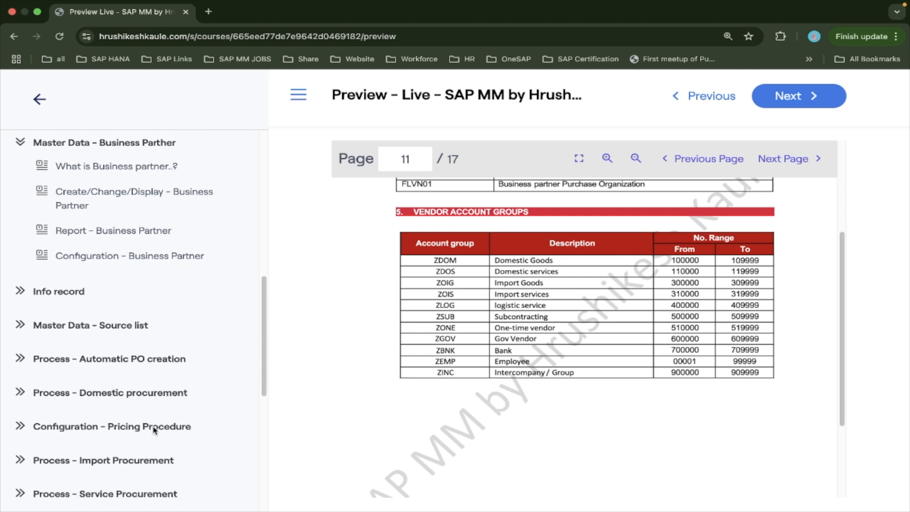
{"action": "key", "text": "ctrl+Left"}
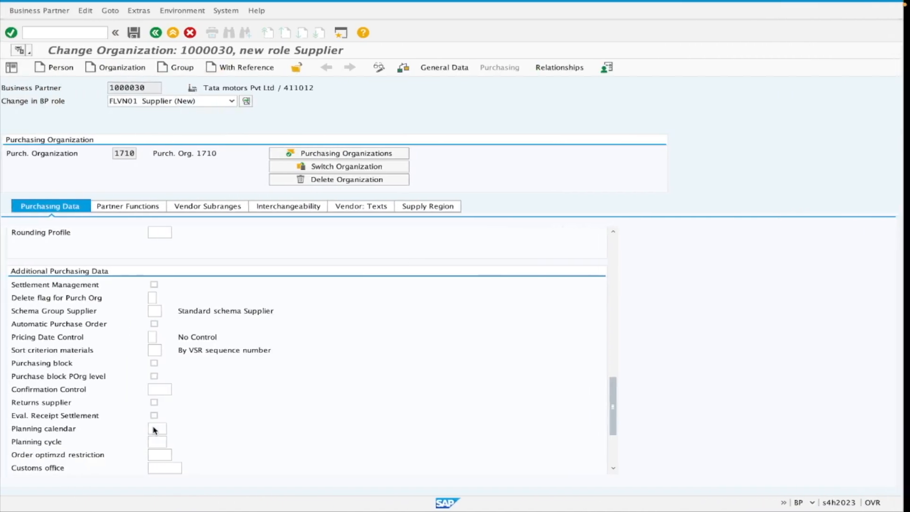
{"action": "left_click", "coordinate": [161, 311]}
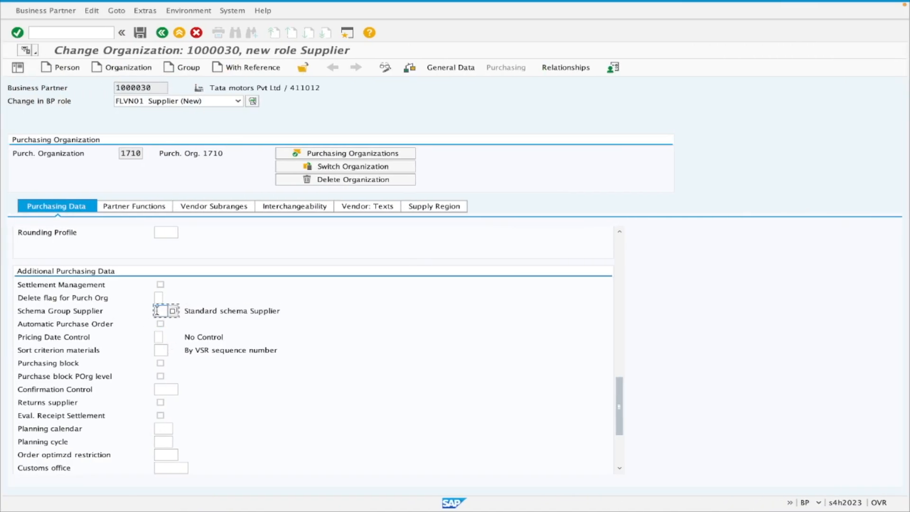
{"action": "scroll", "coordinate": [273, 366], "scroll_direction": "down", "scroll_amount": 1}
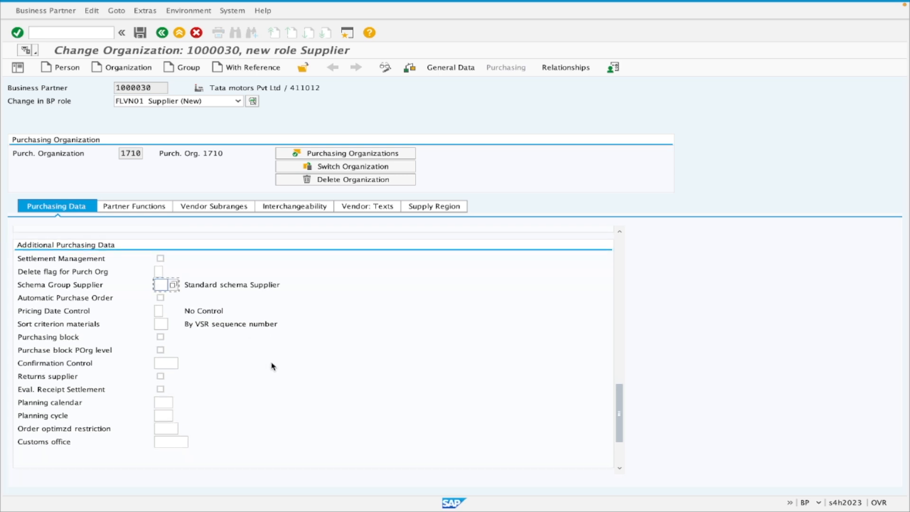
Check the partner functions and vendor subranges for purchasing organization 1710, and save the business partner's FLVN01 supplier role.
{"action": "scroll", "coordinate": [273, 366], "scroll_direction": "down", "scroll_amount": 3}
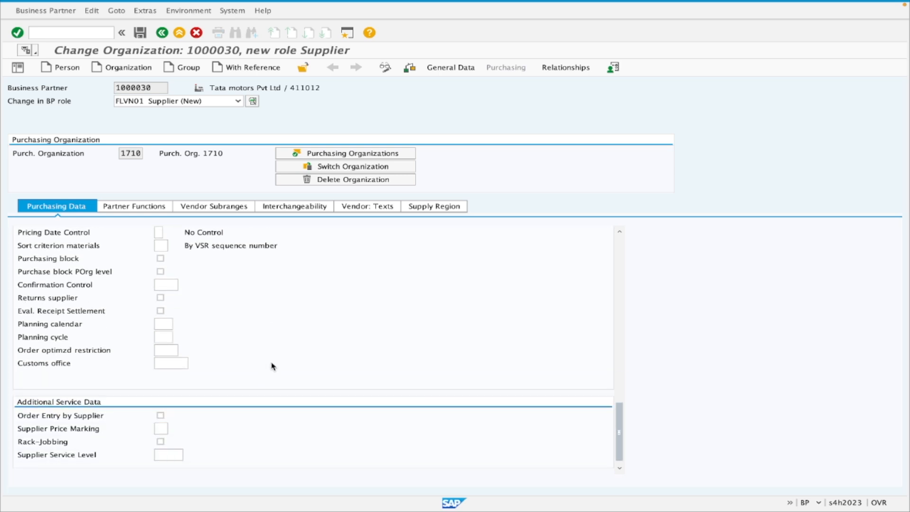
{"action": "left_click", "coordinate": [135, 206]}
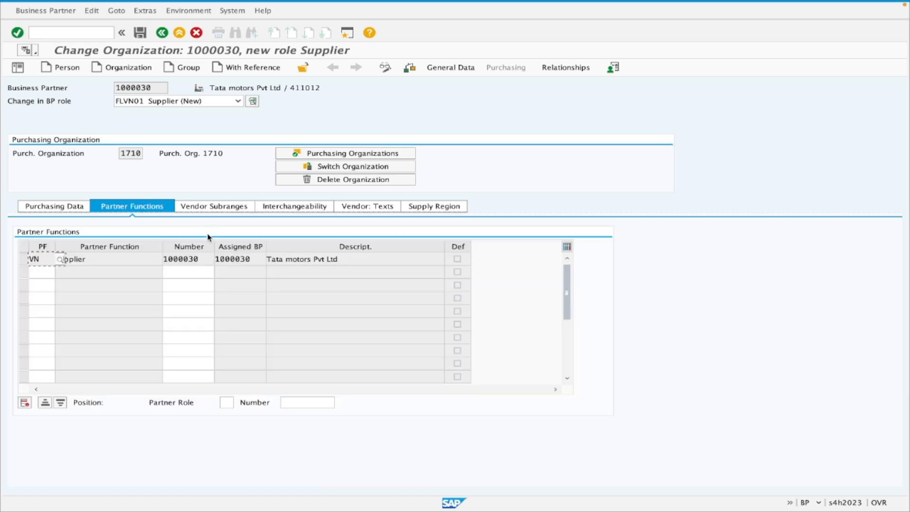
{"action": "left_click", "coordinate": [206, 208]}
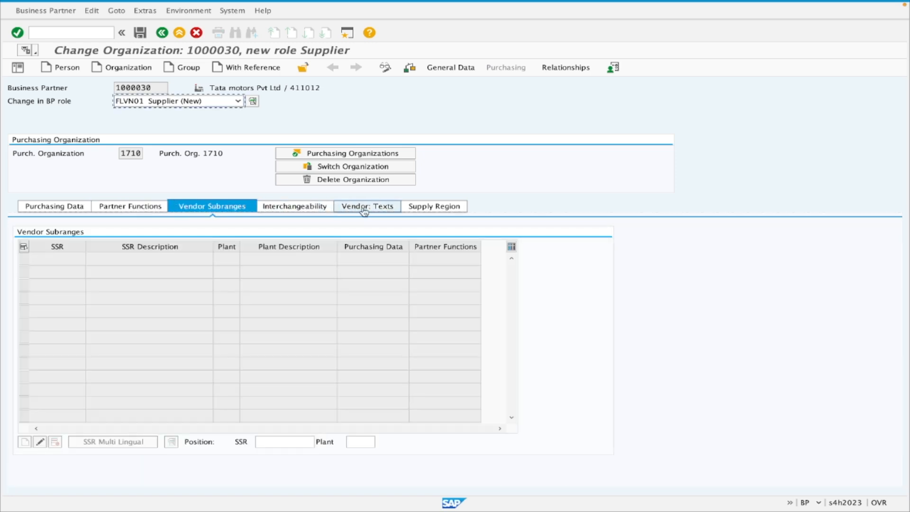
{"action": "left_click", "coordinate": [74, 208]}
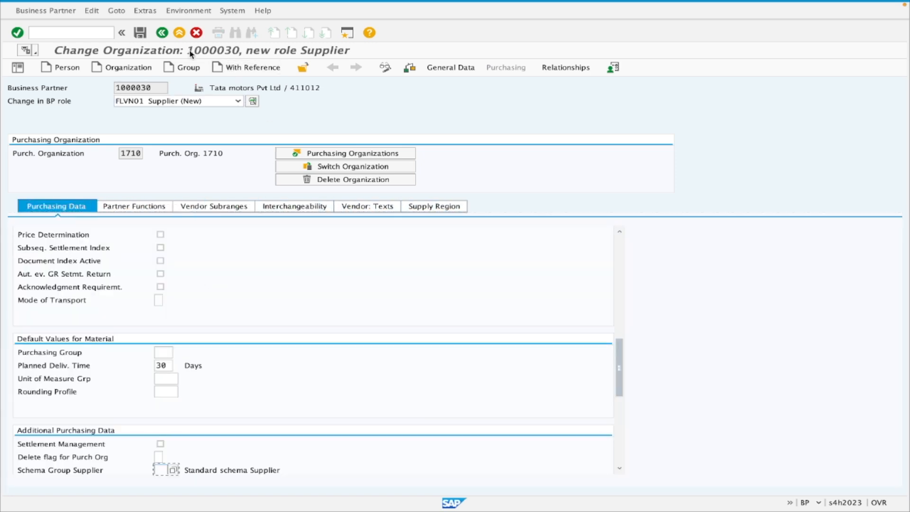
{"action": "left_click", "coordinate": [141, 33]}
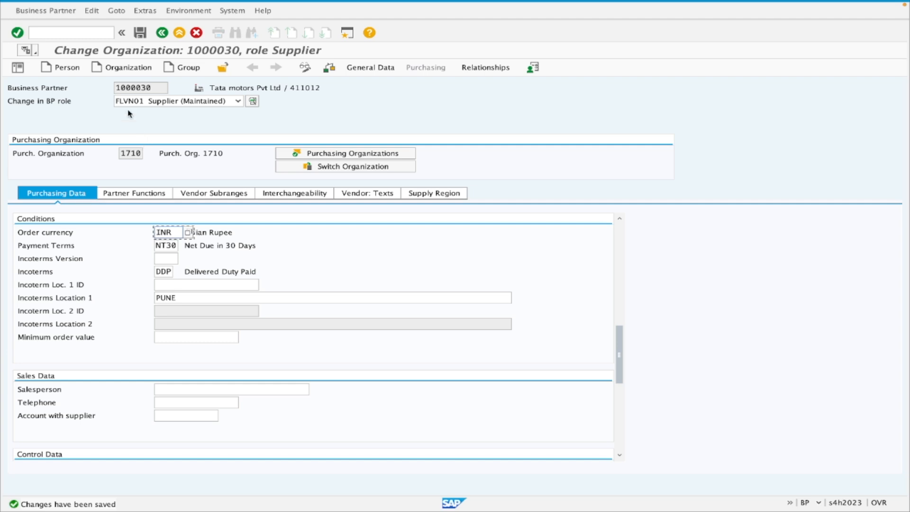
Switch to the course in Chrome and view the business partner Report and Create/Change/Display pages for their transaction codes.
{"action": "left_click", "coordinate": [77, 37]}
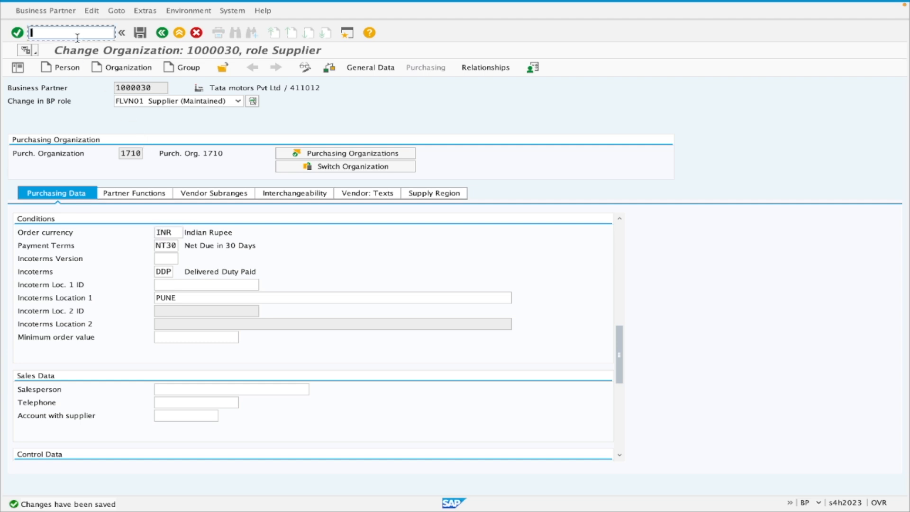
{"action": "key", "text": "ctrl+Right"}
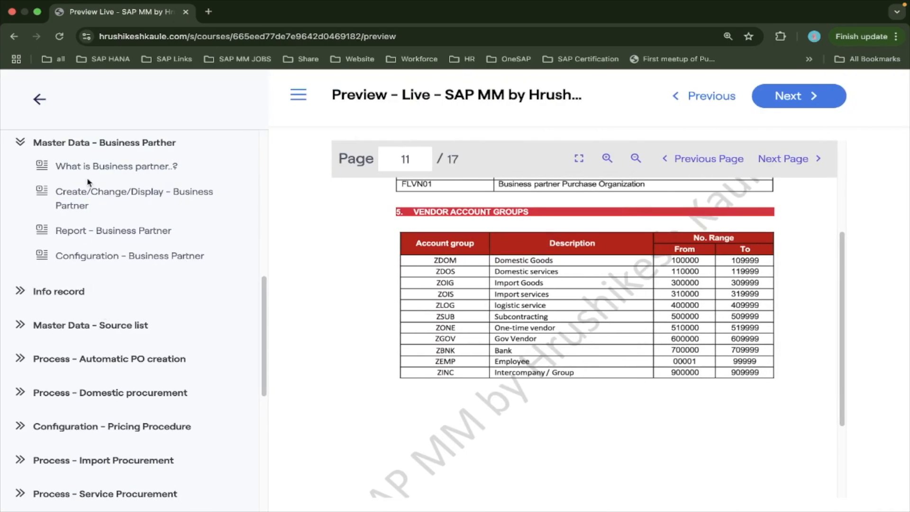
{"action": "left_click", "coordinate": [89, 207]}
{"action": "left_click", "coordinate": [104, 237]}
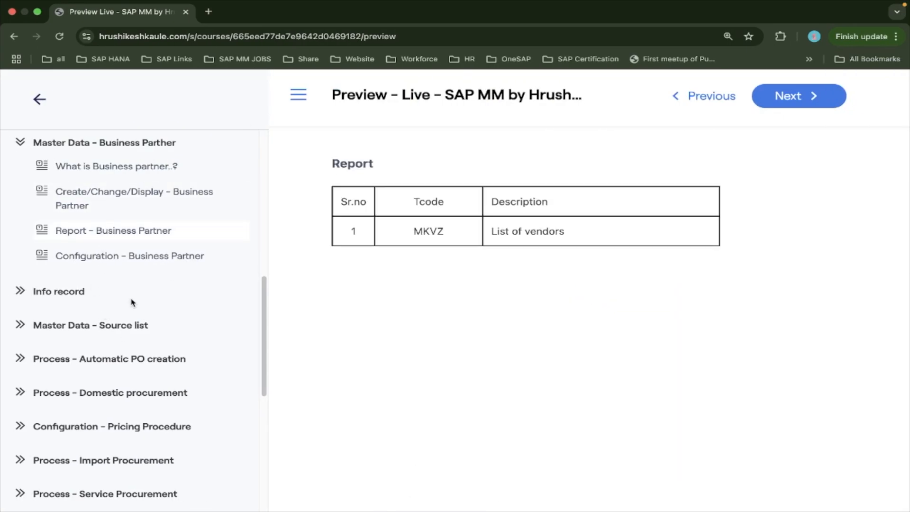
{"action": "left_click", "coordinate": [101, 200]}
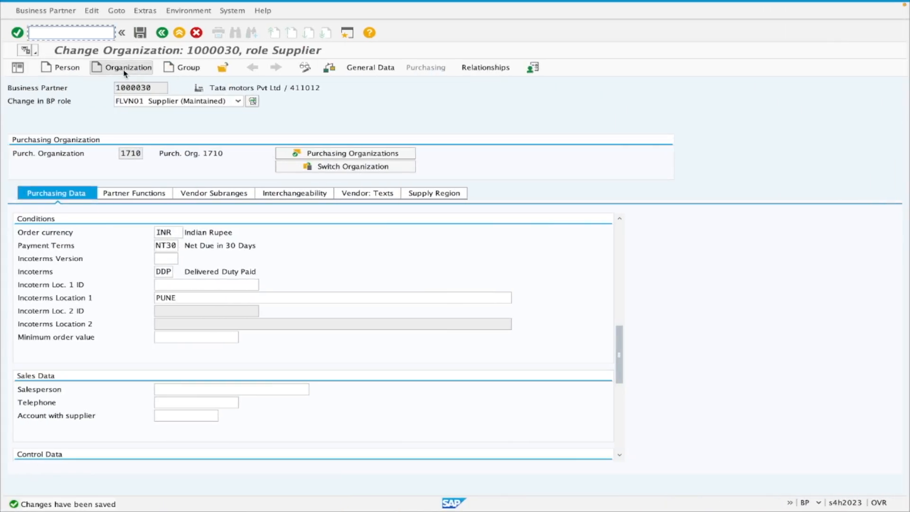
Return to SAP, leave the saved business partner record with /n, and restart transaction BP.
{"action": "double_click", "coordinate": [149, 89]}
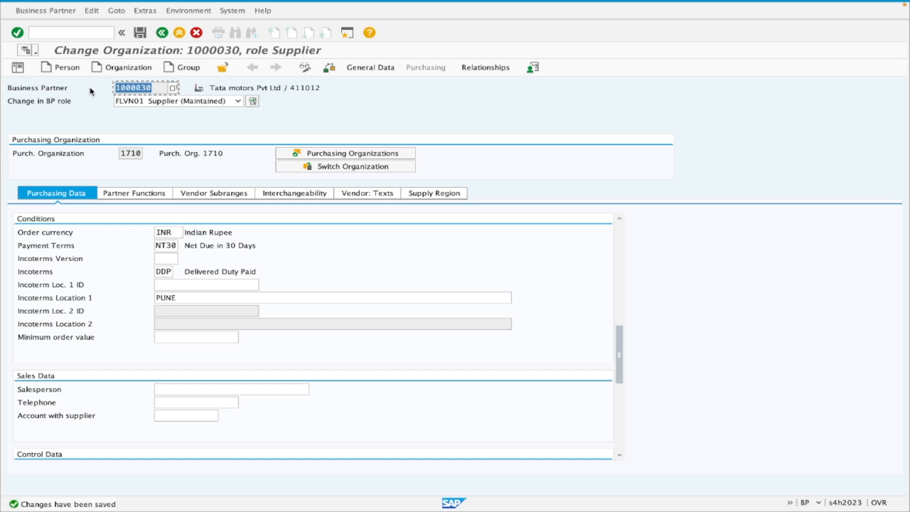
{"action": "left_click", "coordinate": [64, 33]}
{"action": "type", "text": "/n"}
{"action": "key", "text": "Return"}
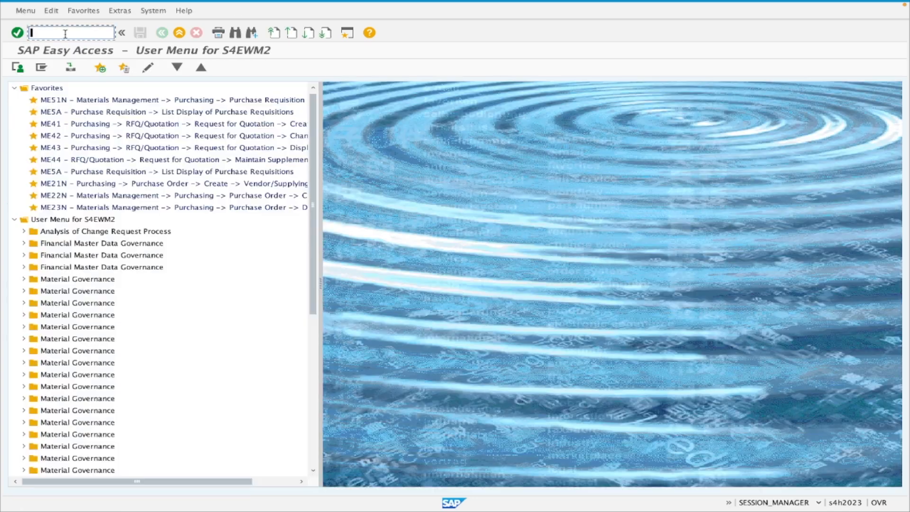
{"action": "type", "text": "bp"}
{"action": "key", "text": "Return"}
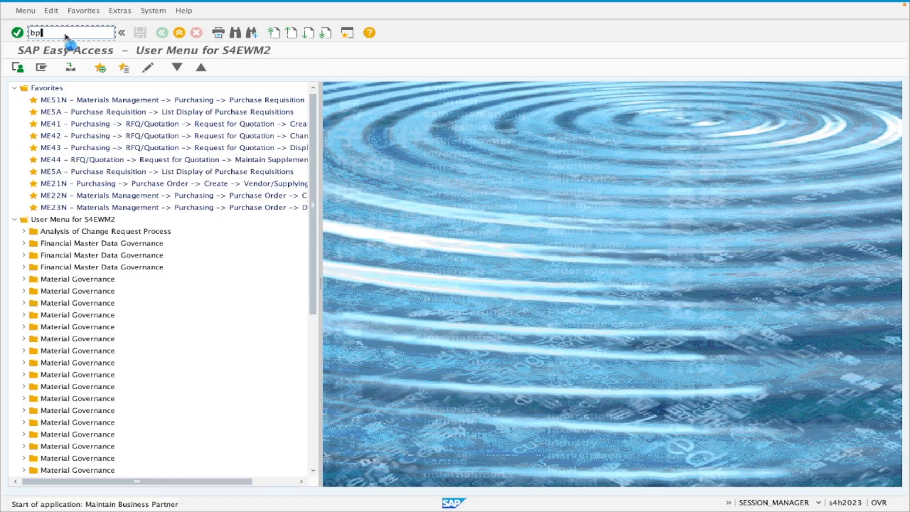
Find the Tata motors Pvt Ltd business partner by its number and open the record.
{"action": "double_click", "coordinate": [147, 141]}
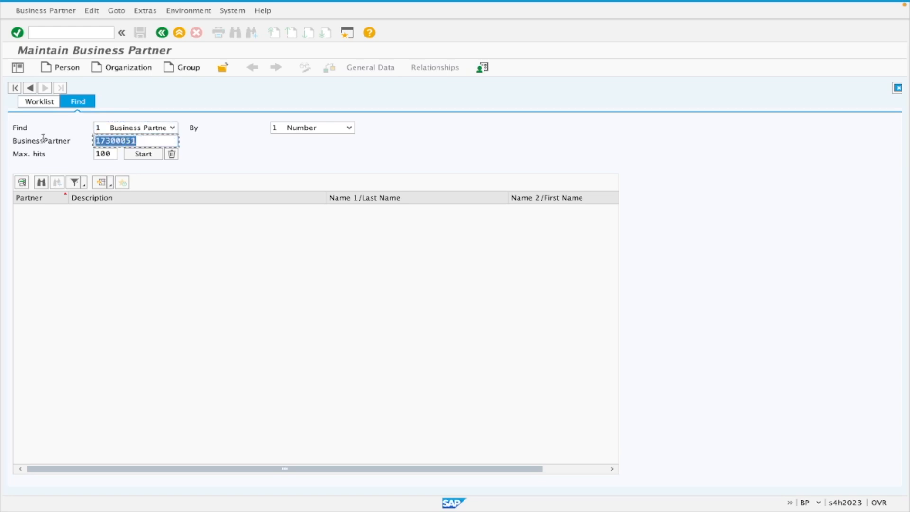
{"action": "type", "text": "1000030"}
{"action": "key", "text": "Return"}
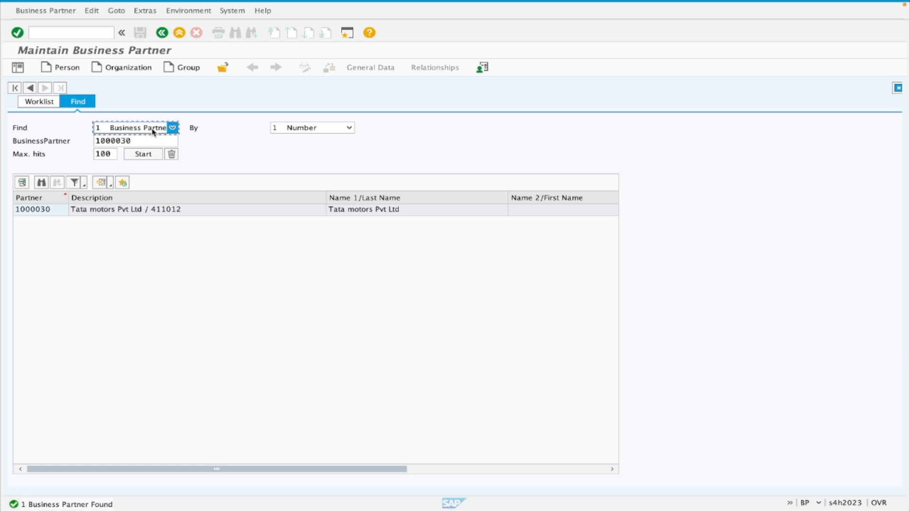
{"action": "left_click", "coordinate": [148, 155]}
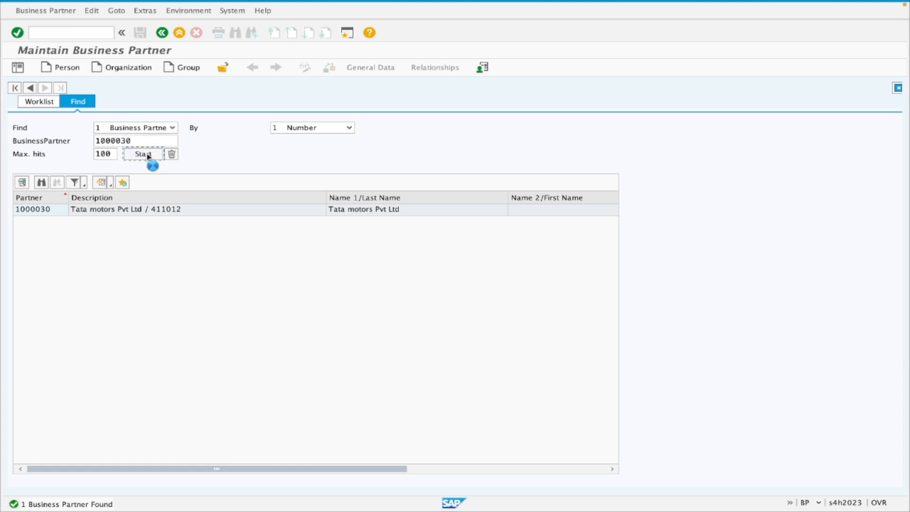
{"action": "left_click", "coordinate": [49, 210]}
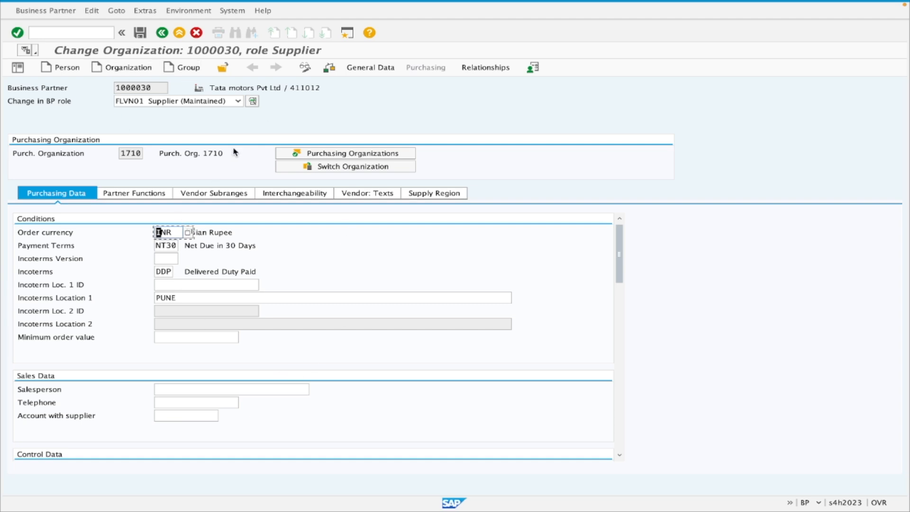
Switch the Tata motors business partner to display mode and show its general role 000000.
{"action": "left_click", "coordinate": [308, 71]}
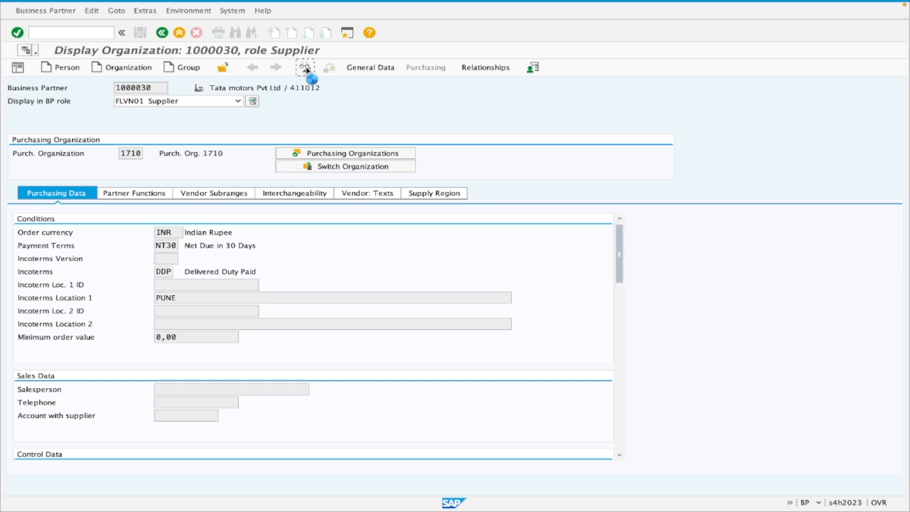
{"action": "left_click", "coordinate": [306, 69]}
{"action": "left_click", "coordinate": [306, 69]}
{"action": "left_click", "coordinate": [238, 102]}
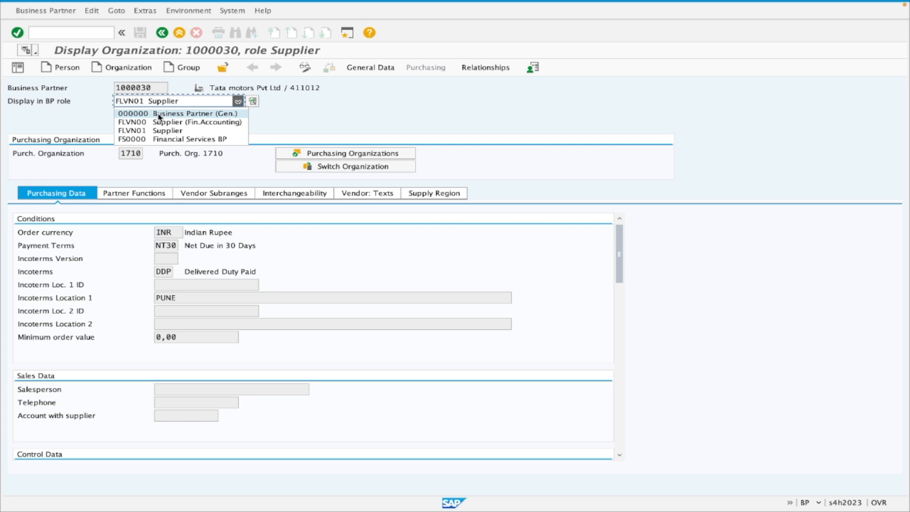
{"action": "left_click", "coordinate": [195, 114]}
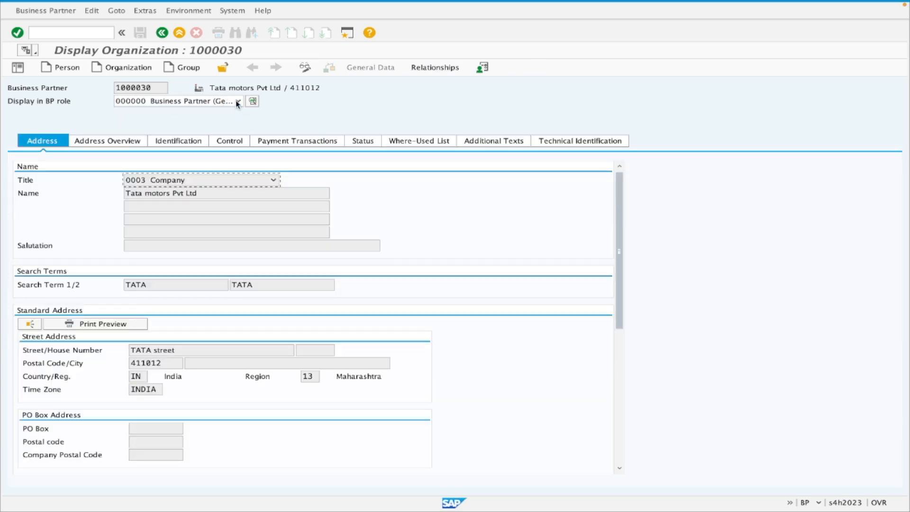
Display the company code data of role FLVN00 Supplier (Fin.Accounting) and return to that role's general data.
{"action": "left_click", "coordinate": [237, 101]}
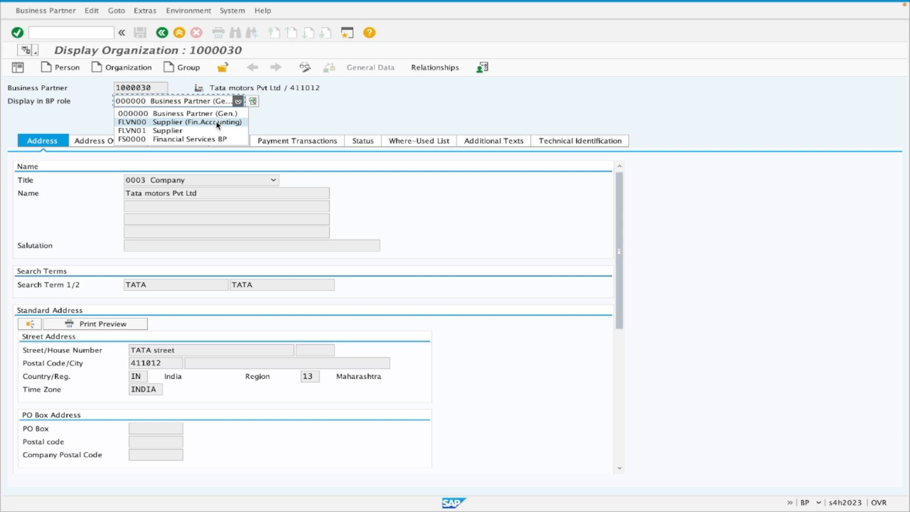
{"action": "left_click", "coordinate": [218, 122]}
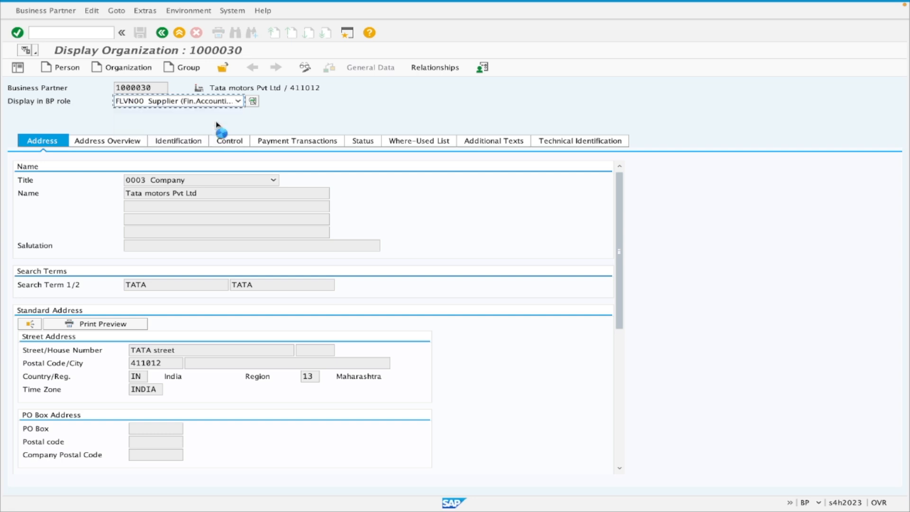
{"action": "left_click", "coordinate": [436, 70]}
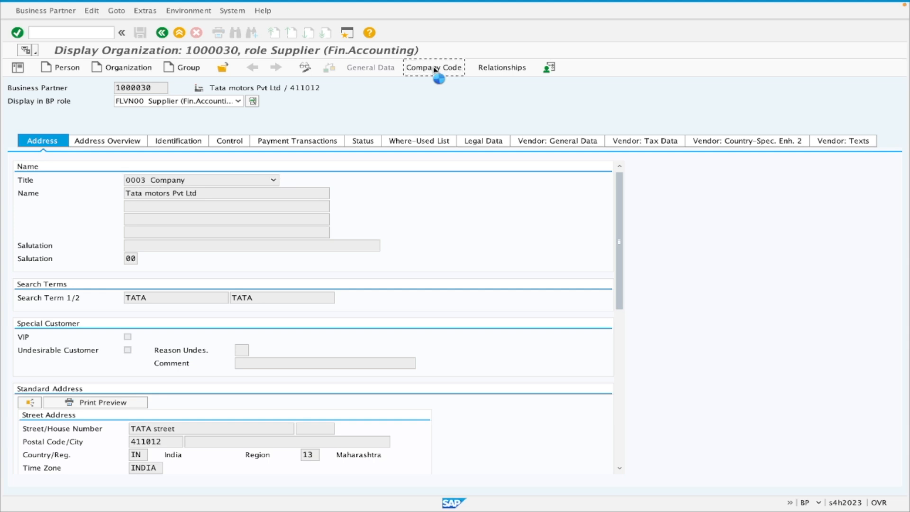
{"action": "left_click", "coordinate": [238, 101]}
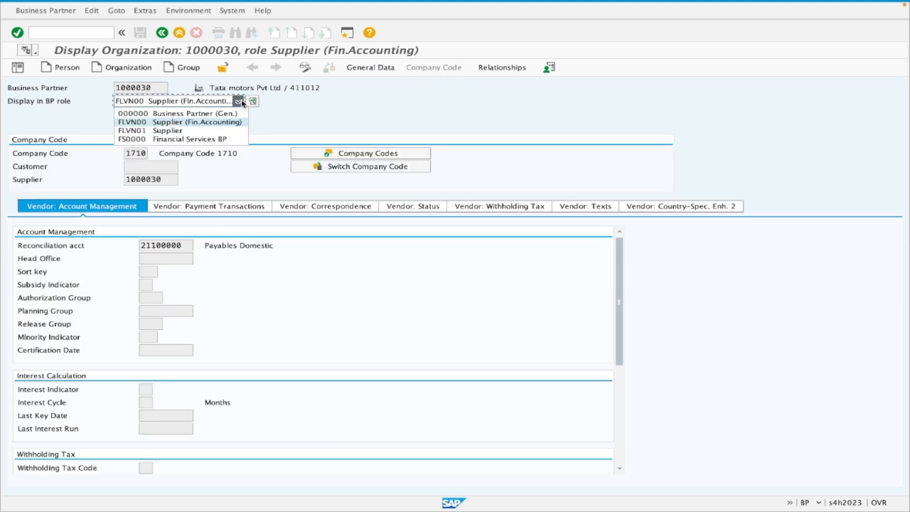
{"action": "left_click", "coordinate": [369, 67]}
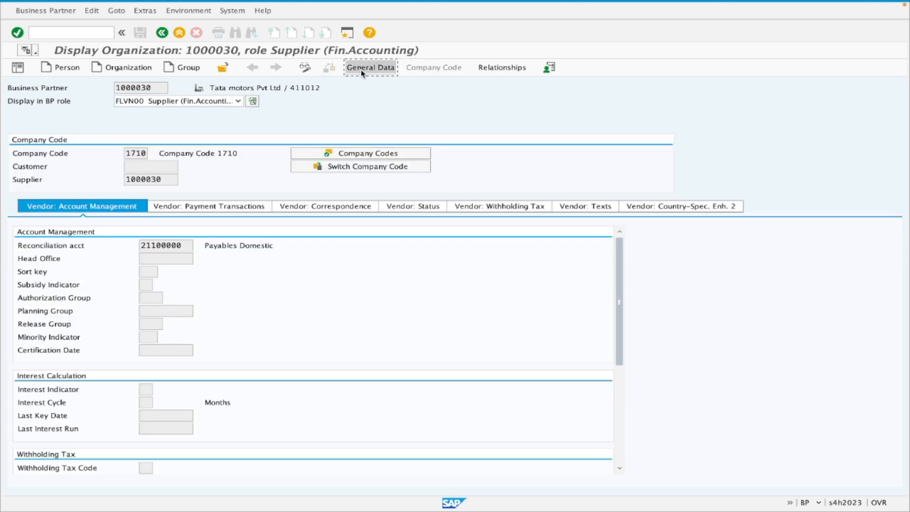
Display role FLVN01 Supplier and view its purchasing data for purchasing organization 1710.
{"action": "left_click", "coordinate": [238, 101]}
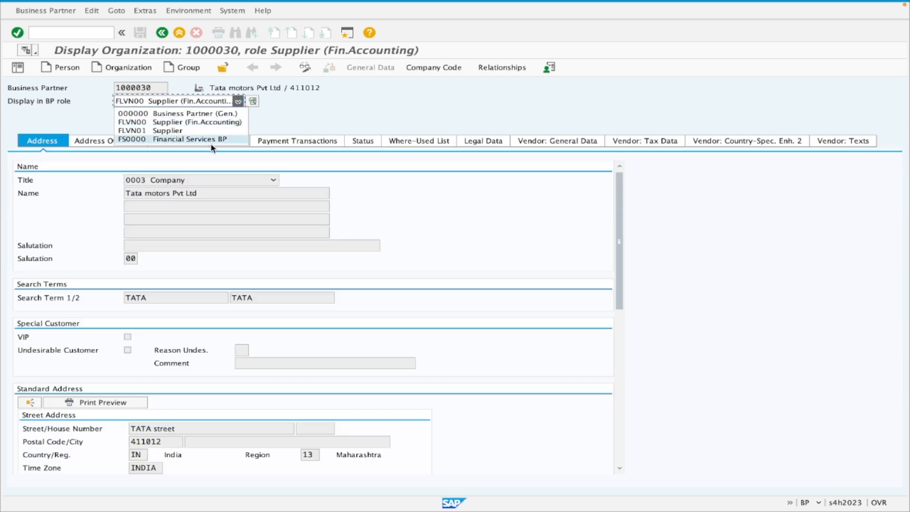
{"action": "left_click", "coordinate": [175, 132]}
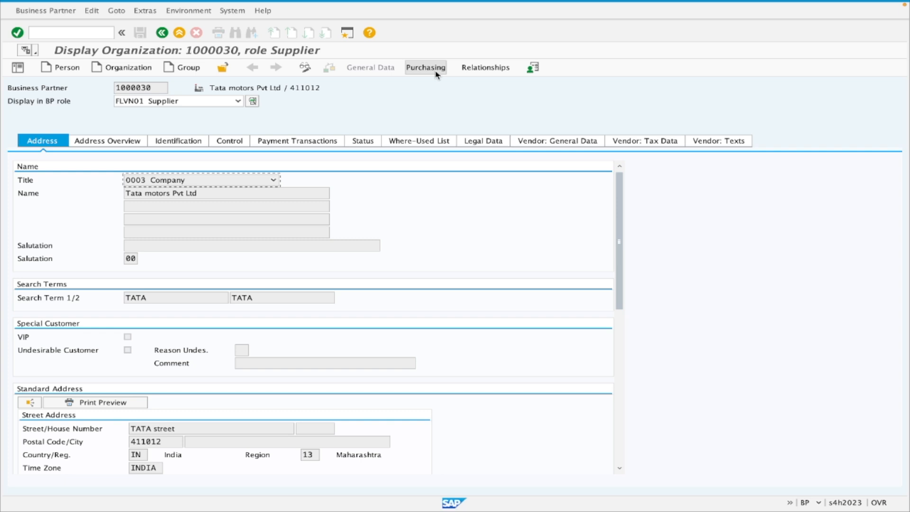
{"action": "left_click", "coordinate": [436, 72]}
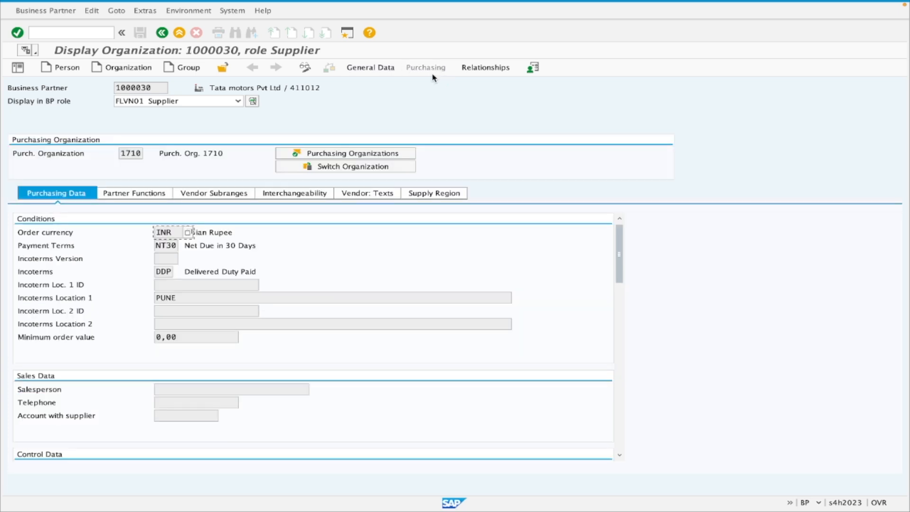
Switch to the course in Chrome, look up the vendor list transaction code under Report – Business Partner, and return to SAP.
{"action": "key", "text": "ctrl+Right"}
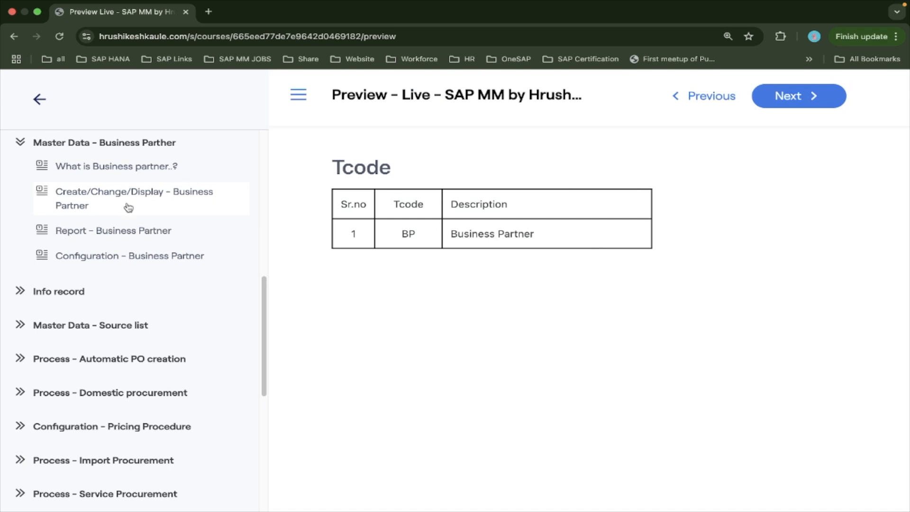
{"action": "left_click", "coordinate": [132, 235]}
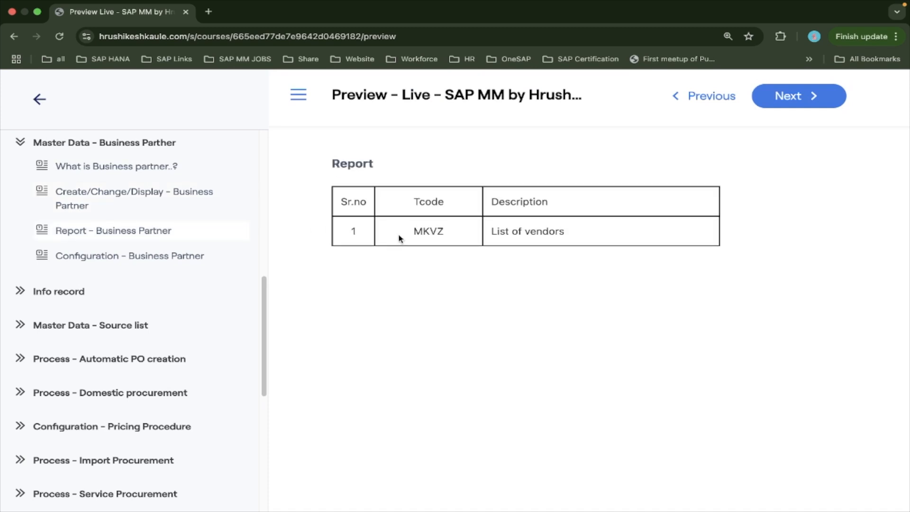
{"action": "key", "text": "ctrl+Left"}
Open transaction MKVZ in a new session with the command /omkvz.
{"action": "left_click", "coordinate": [52, 34]}
{"action": "type", "text": "/om"}
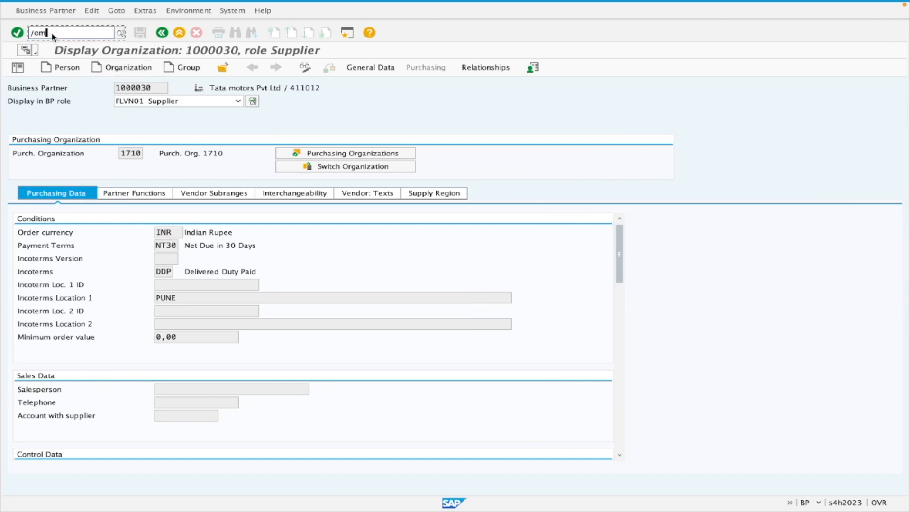
{"action": "type", "text": "kvz"}
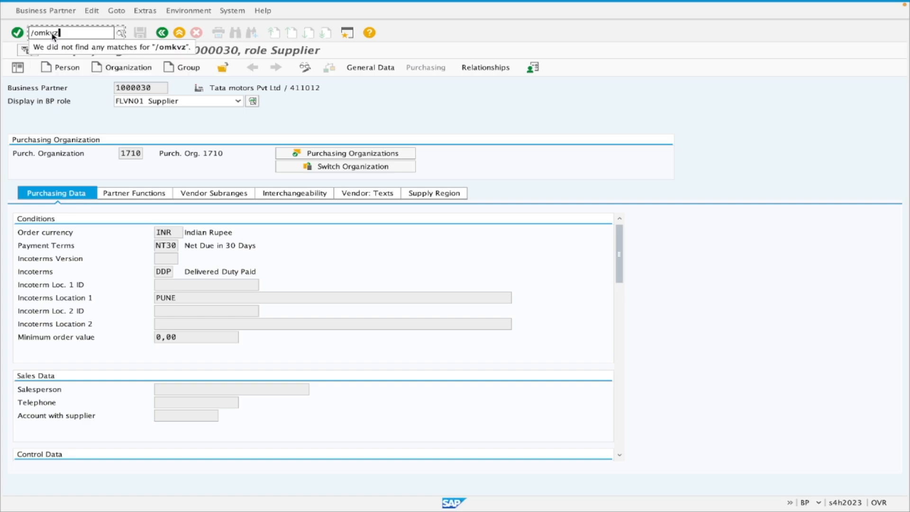
{"action": "key", "text": "Return"}
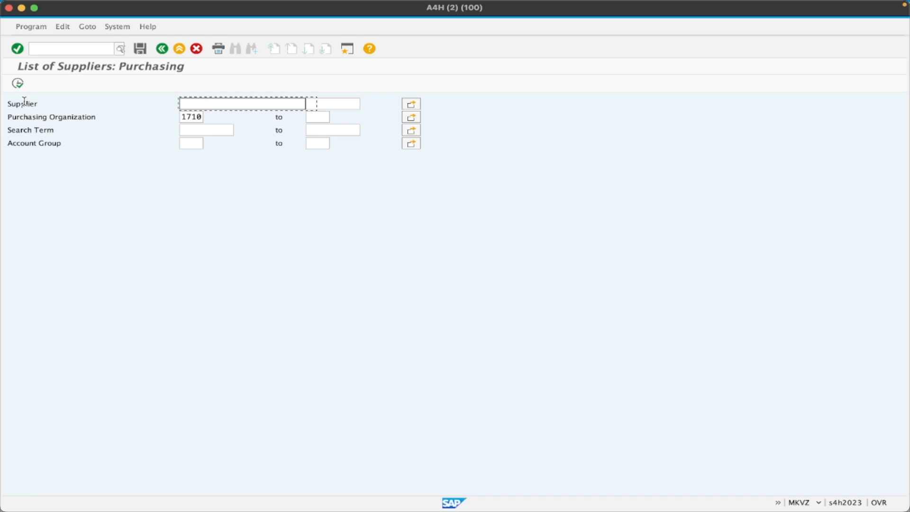
Run the purchasing list of suppliers for purchasing organization 1710, leaving the account group empty.
{"action": "left_click_drag", "start_coordinate": [200, 116], "coordinate": [175, 118]}
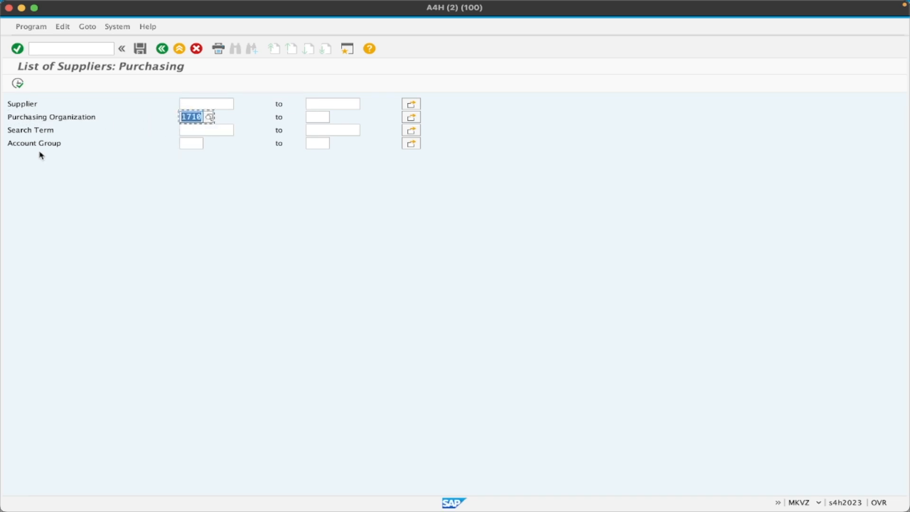
{"action": "left_click", "coordinate": [10, 144]}
{"action": "left_click", "coordinate": [192, 143]}
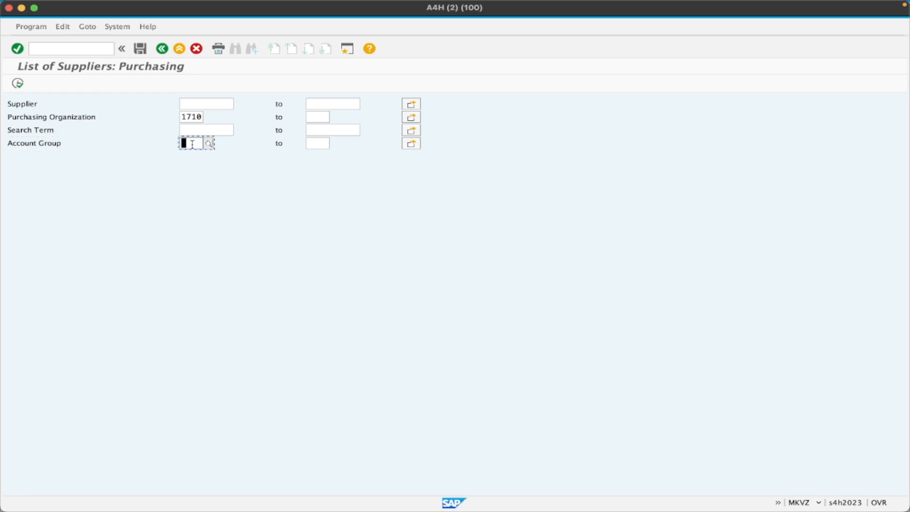
{"action": "left_click", "coordinate": [19, 85]}
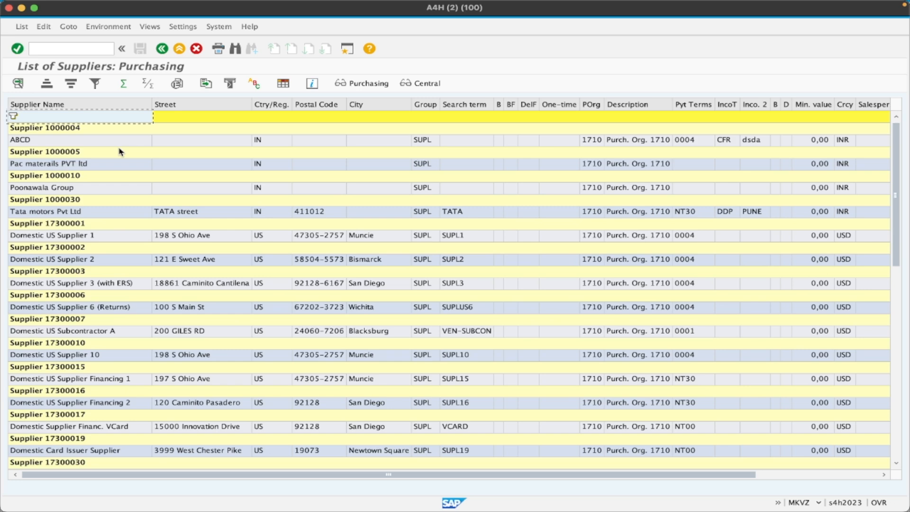
Add the Supplier column to the displayed columns of the supplier list layout.
{"action": "scroll", "coordinate": [122, 219], "scroll_direction": "down", "scroll_amount": 5}
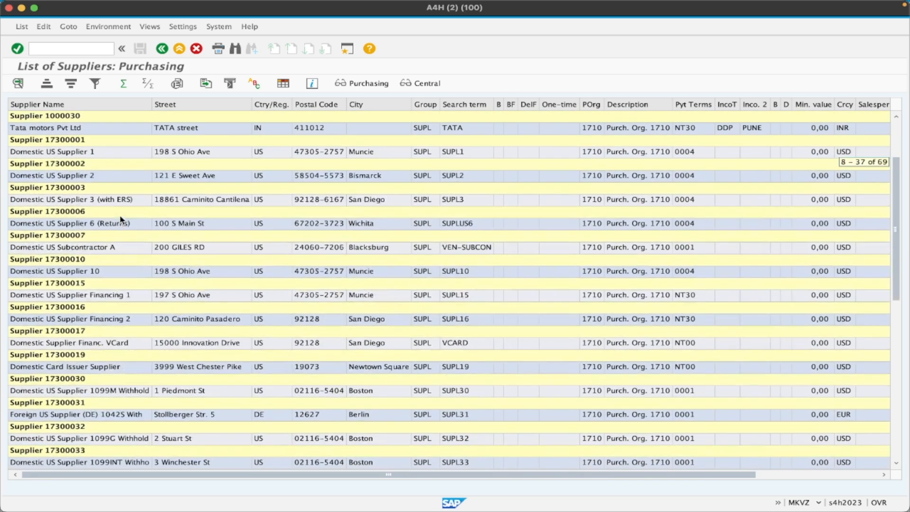
{"action": "scroll", "coordinate": [123, 221], "scroll_direction": "up", "scroll_amount": 5}
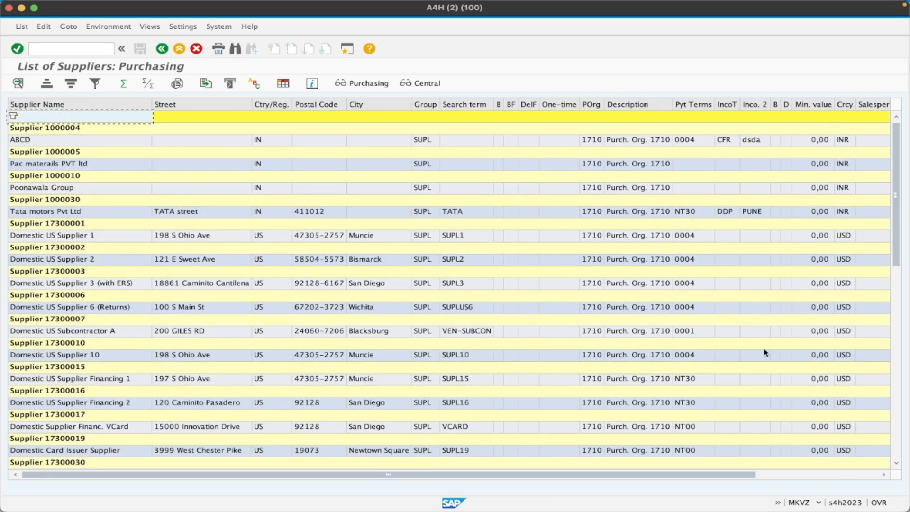
{"action": "left_click", "coordinate": [283, 84]}
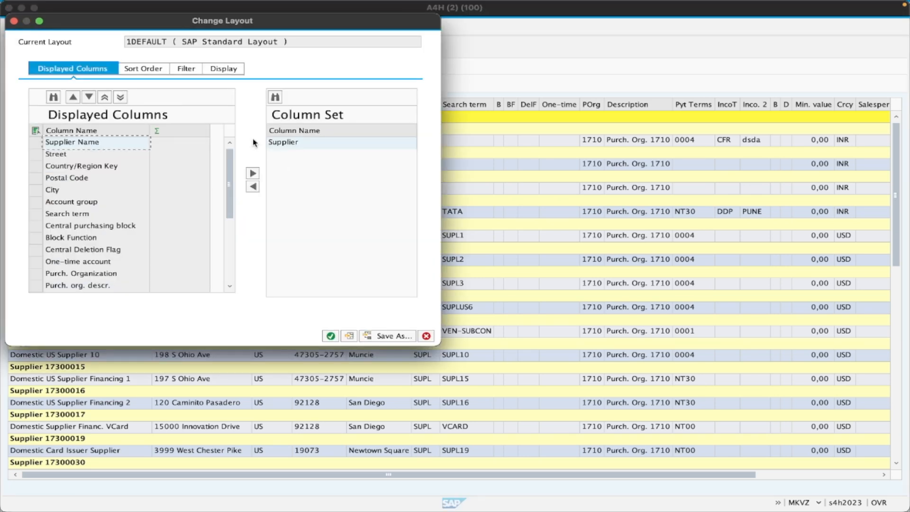
{"action": "left_click", "coordinate": [253, 186]}
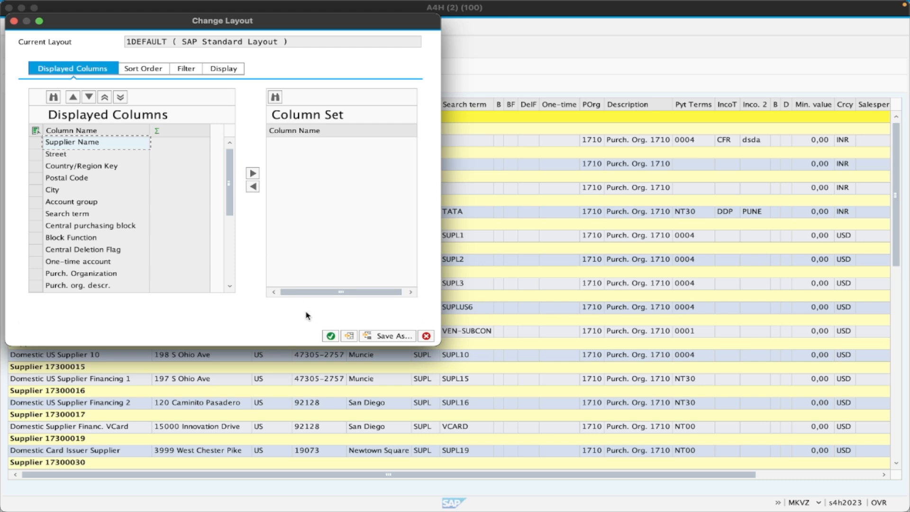
{"action": "left_click", "coordinate": [331, 336]}
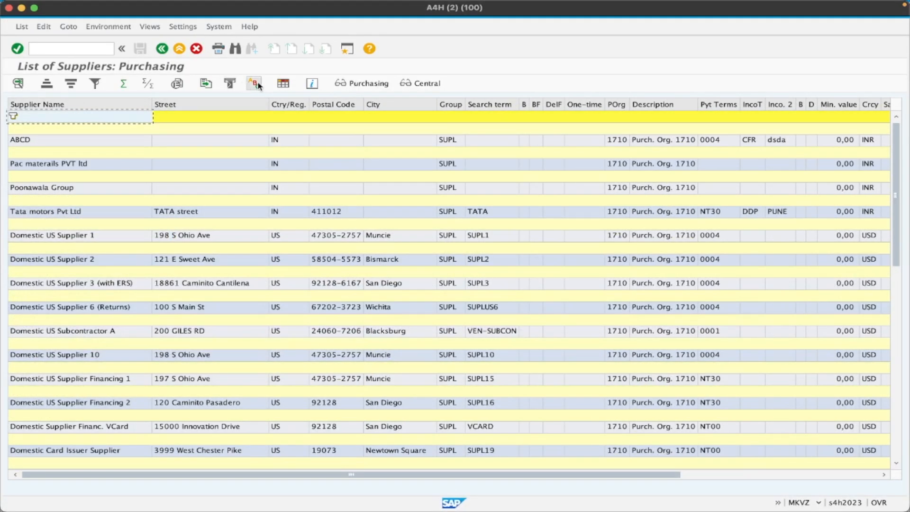
Remove Supplier from the sort criteria and subtotals in the supplier list layout.
{"action": "left_click", "coordinate": [284, 84]}
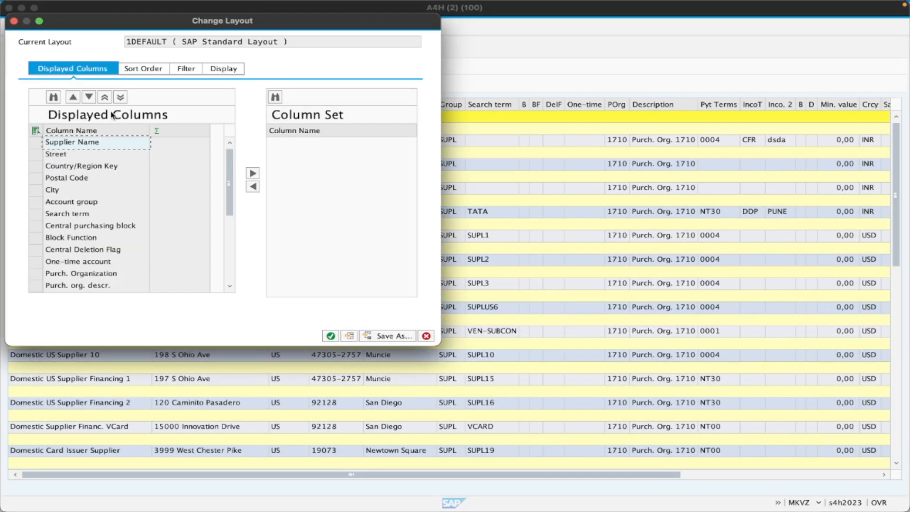
{"action": "left_click", "coordinate": [140, 66]}
{"action": "left_click", "coordinate": [35, 143]}
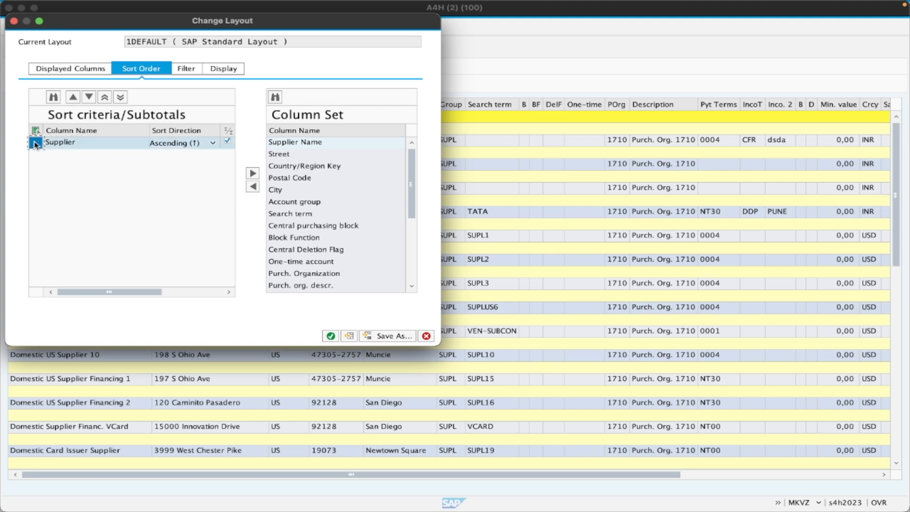
{"action": "left_click", "coordinate": [253, 187]}
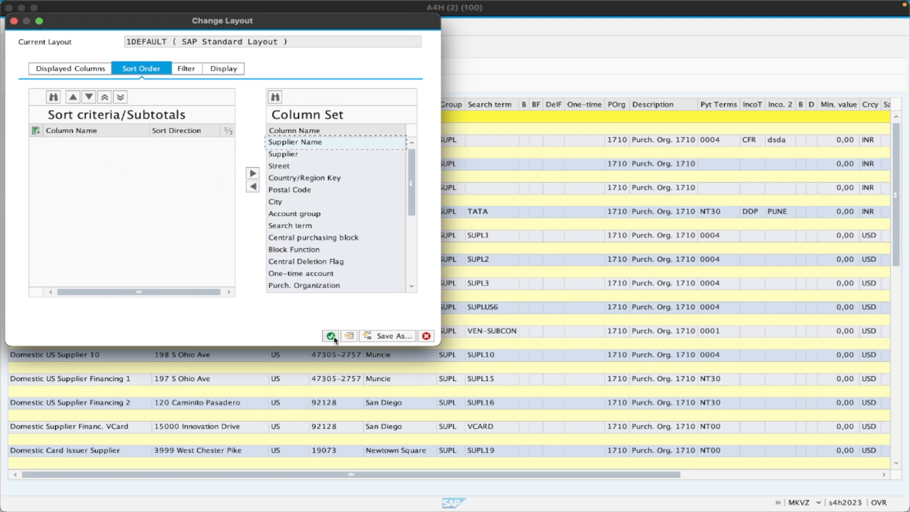
{"action": "left_click", "coordinate": [331, 336]}
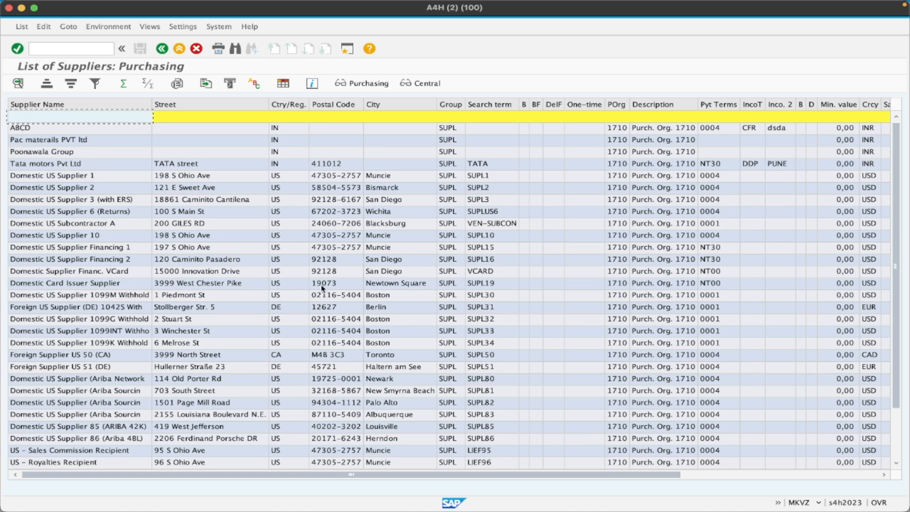
Move the Supplier column to the first position, in front of Supplier Name.
{"action": "left_click", "coordinate": [691, 475]}
{"action": "left_click_drag", "start_coordinate": [790, 104], "coordinate": [14, 117]}
{"action": "left_click_drag", "start_coordinate": [366, 475], "coordinate": [170, 475]}
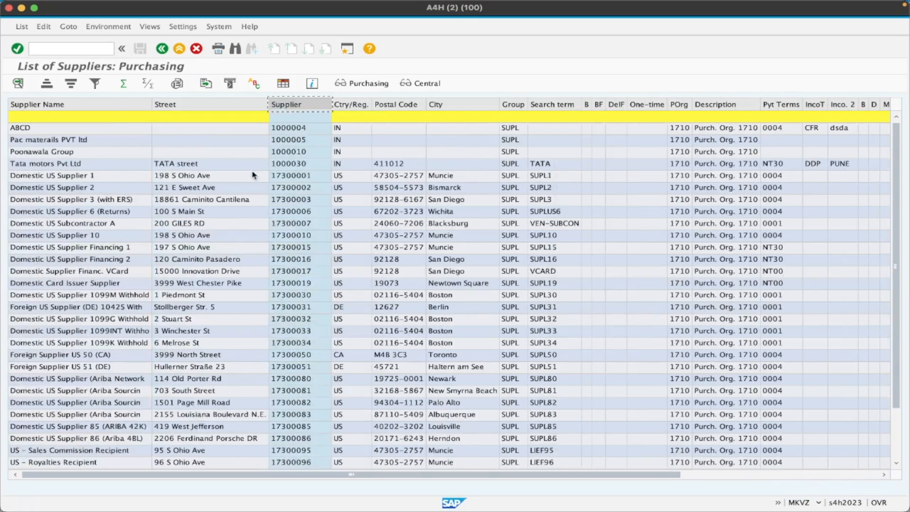
{"action": "left_click_drag", "start_coordinate": [307, 106], "coordinate": [55, 148]}
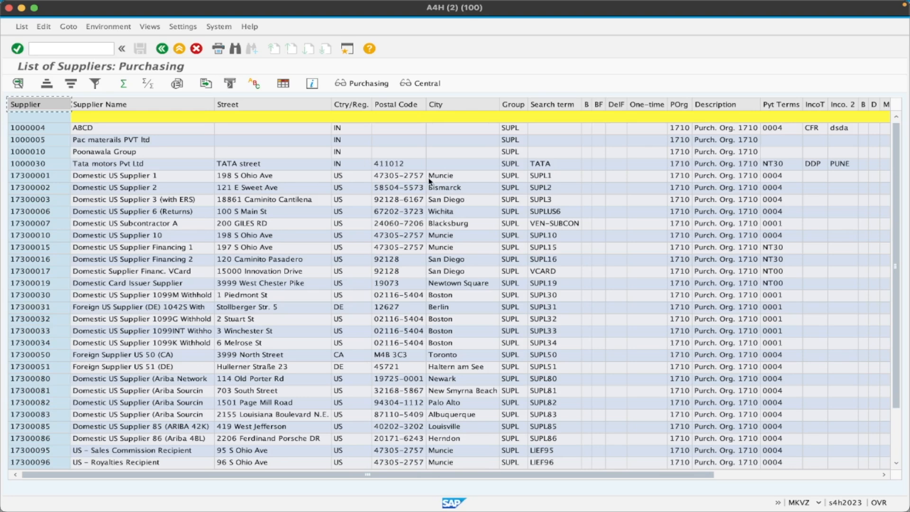
Review the remaining list columns, display the business partner record of supplier ABCD, and return to the supplier list.
{"action": "left_click", "coordinate": [882, 475]}
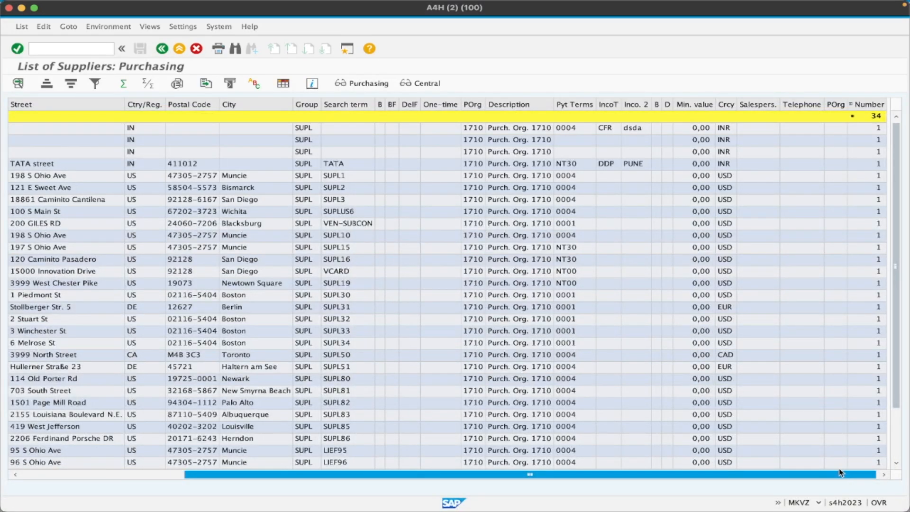
{"action": "left_click_drag", "start_coordinate": [768, 475], "coordinate": [569, 474]}
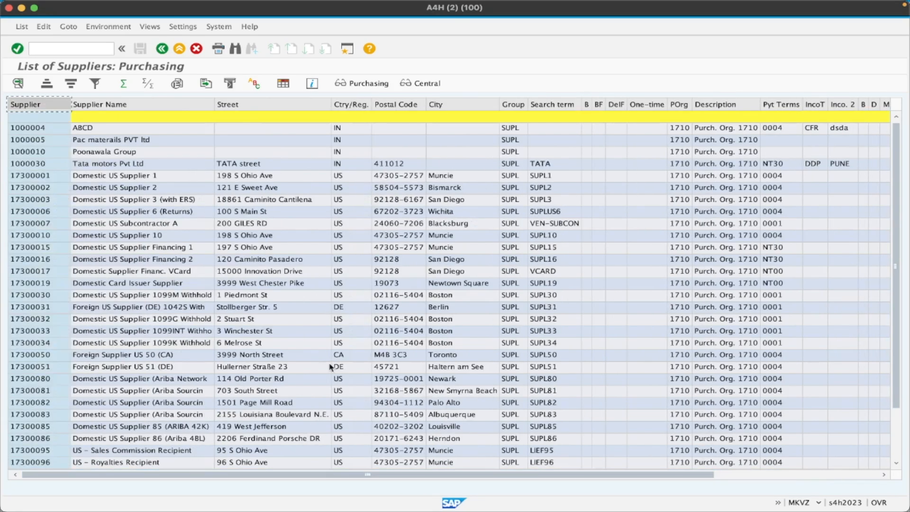
{"action": "double_click", "coordinate": [38, 129]}
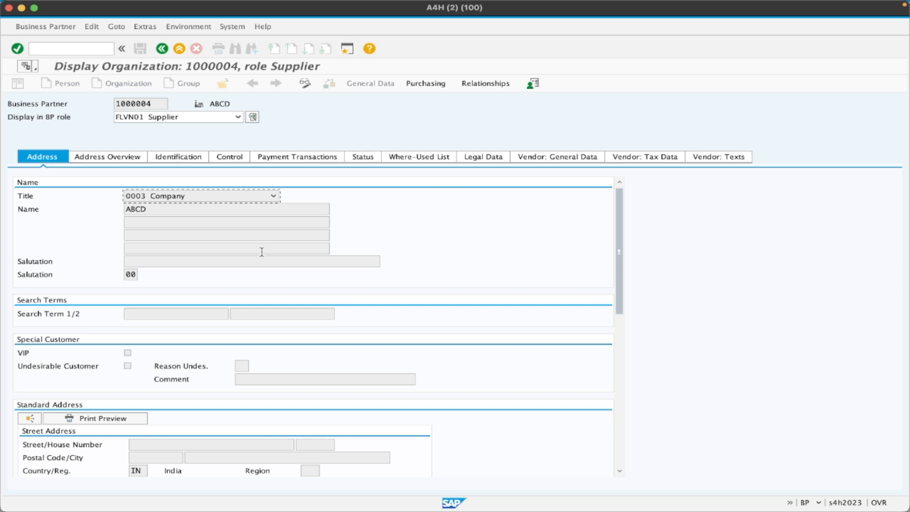
{"action": "left_click", "coordinate": [162, 48]}
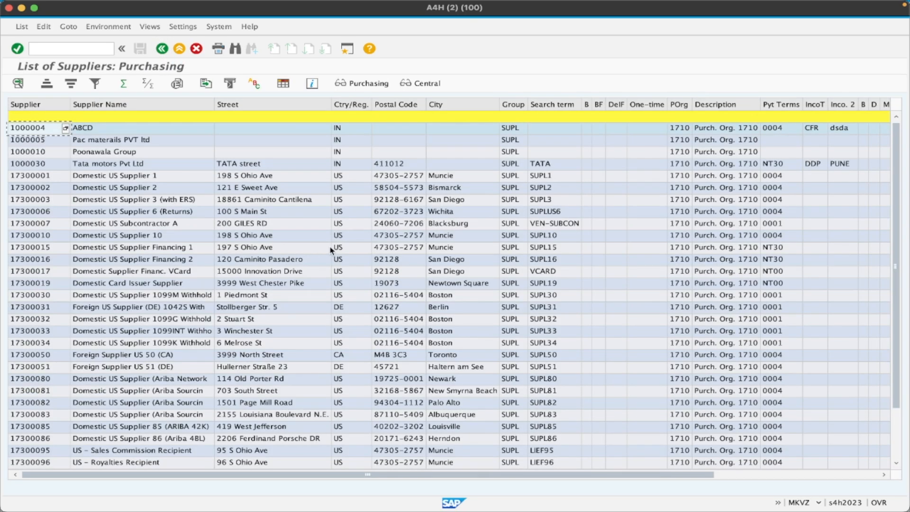
{"action": "key", "text": "ctrl+Right"}
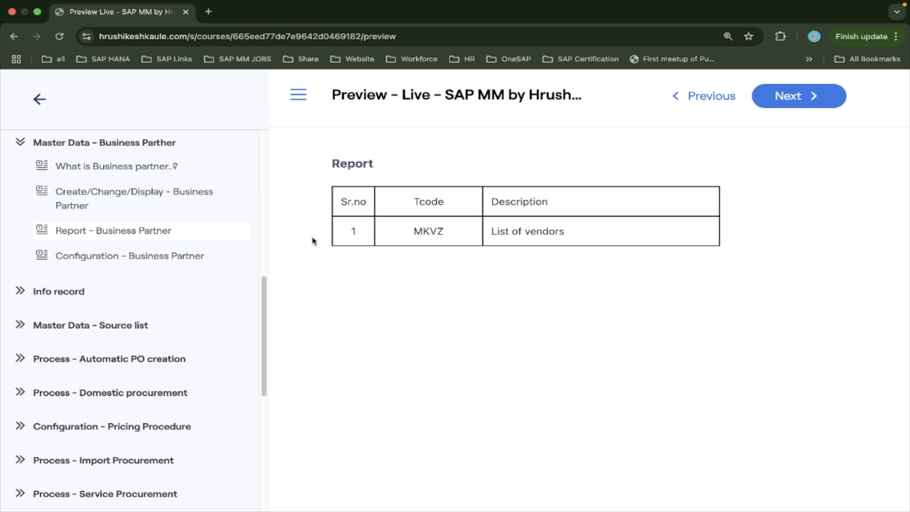
{"action": "key", "text": "ctrl+Left"}
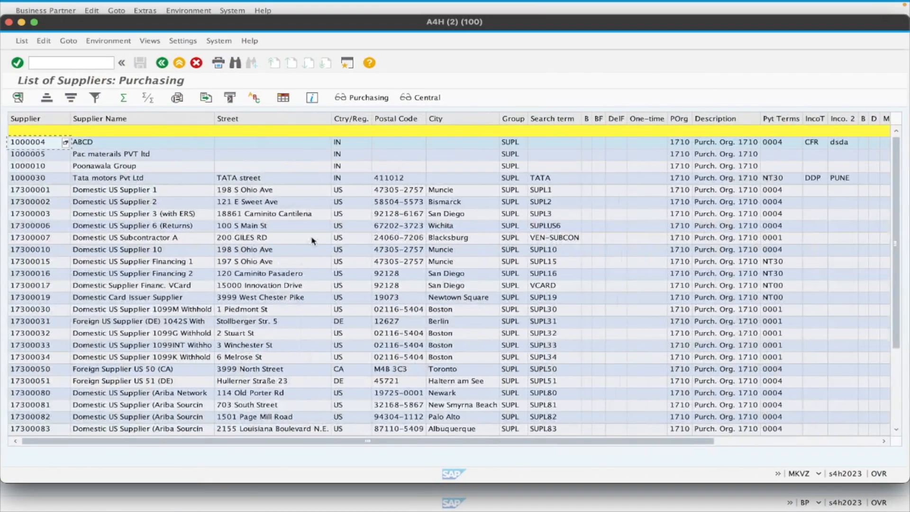